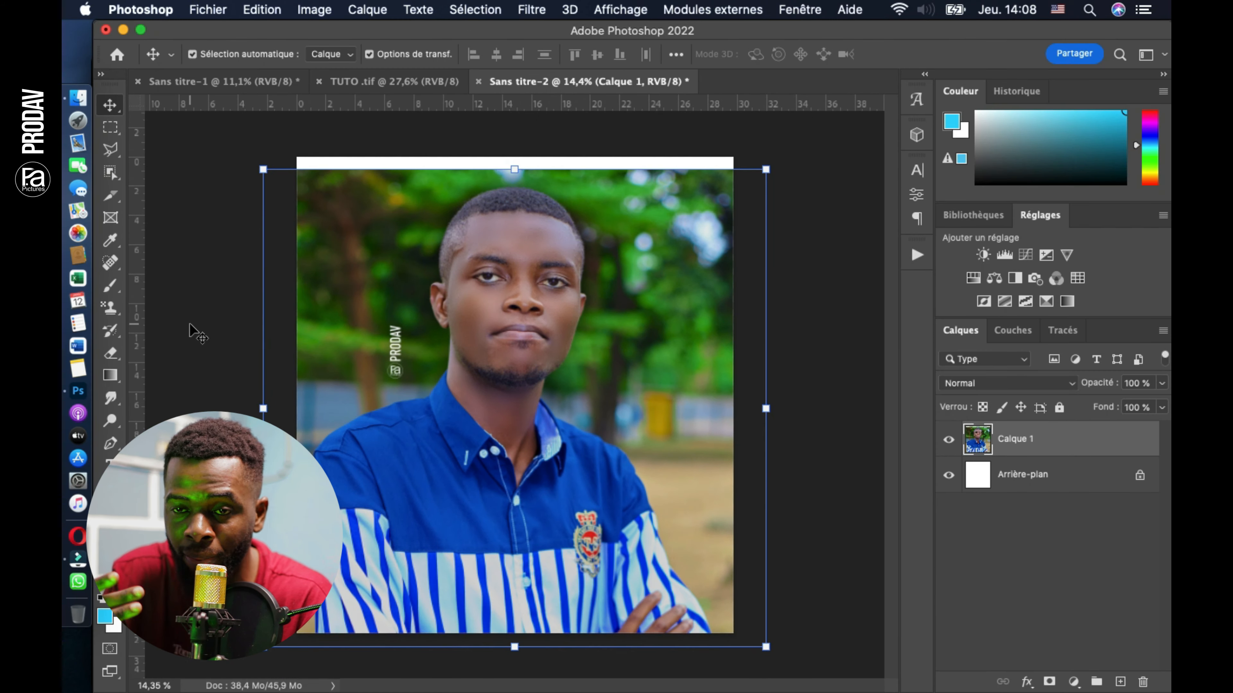
Step: Start a Pen tool path at the photo's lower edge and trace up the sleeve toward the shoulder
click(111, 443)
scroll(332, 593, up, 3)
scroll(333, 593, down, 3)
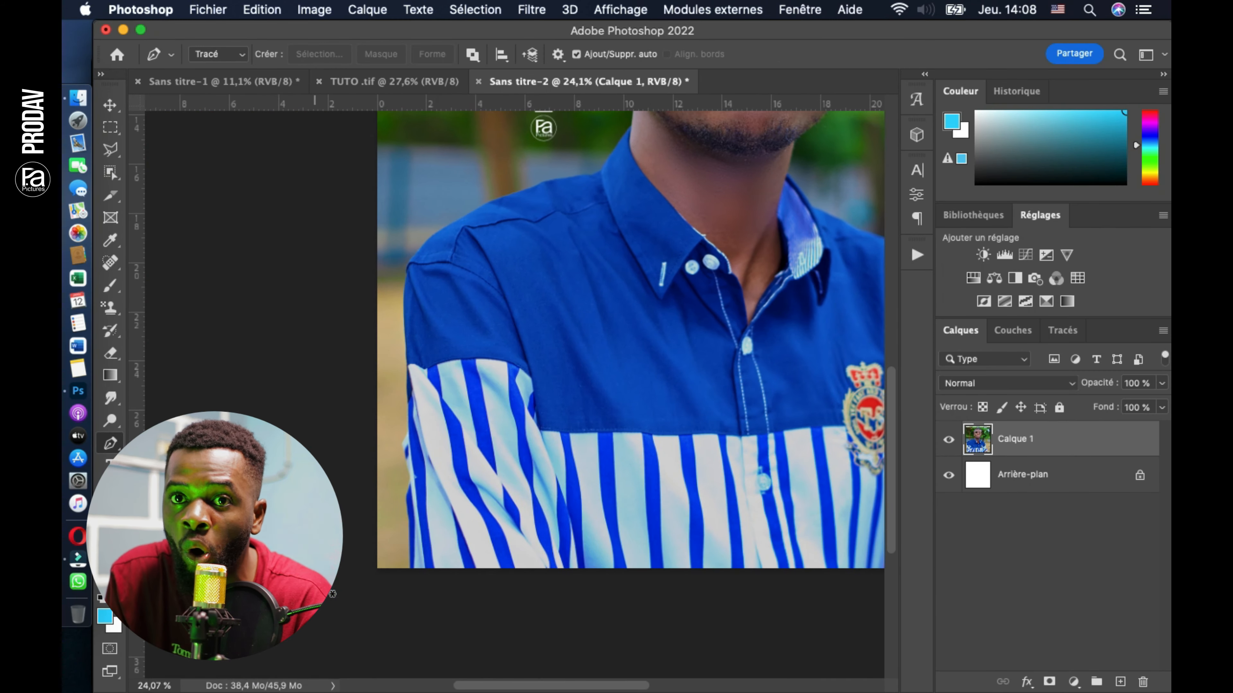
scroll(420, 486, up, 2)
scroll(419, 486, down, 3)
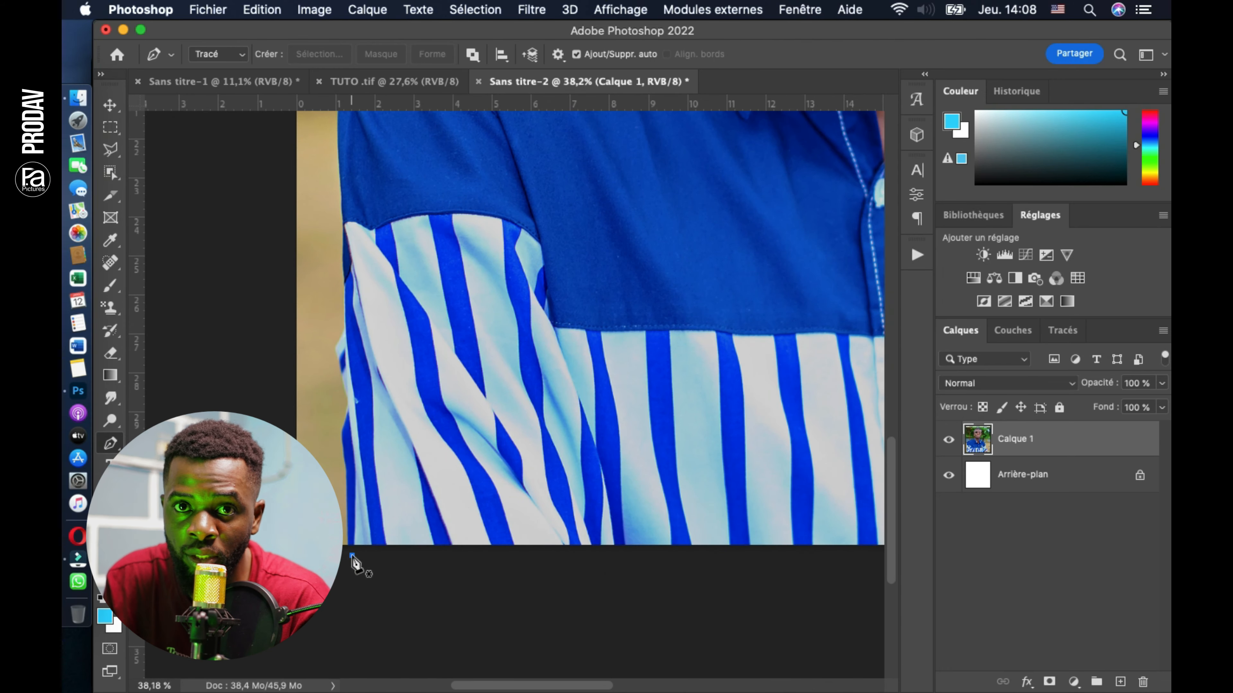
click(352, 556)
drag(351, 492, 351, 464)
drag(347, 421, 349, 391)
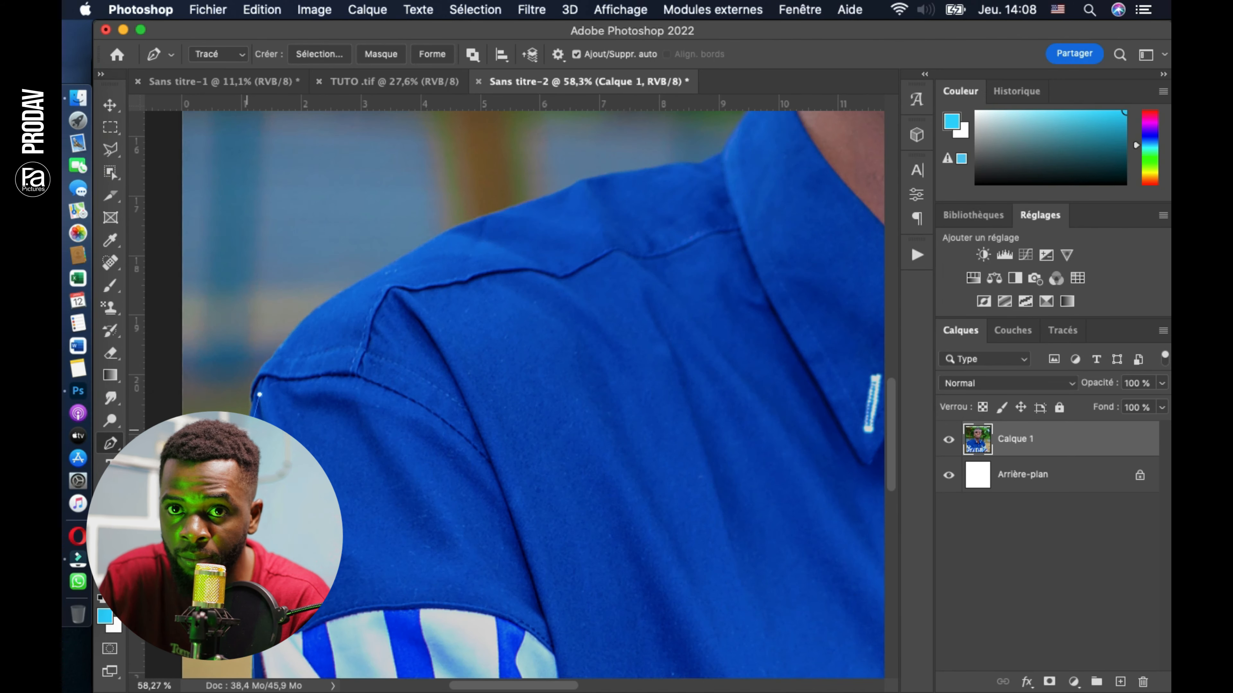
Step: Continue the path from the shoulder around the ear, the head and the opposite jawline to the beard
scroll(555, 614, up, 5)
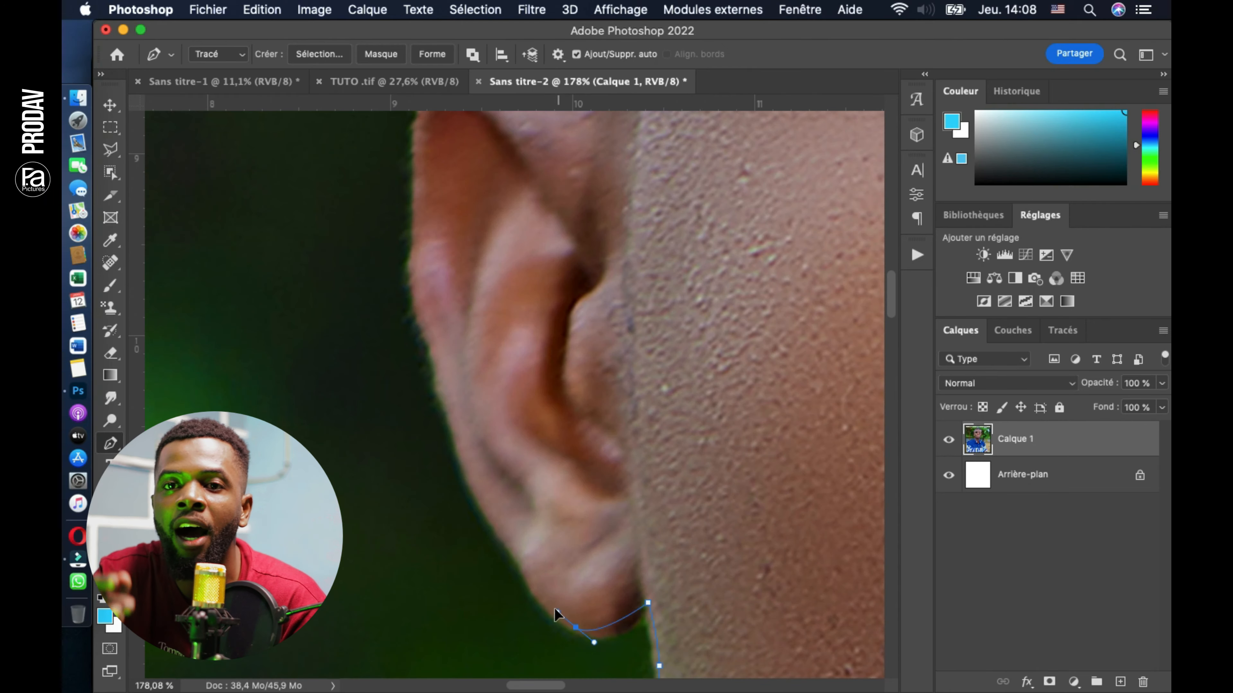
scroll(515, 309, down, 3)
scroll(663, 342, down, 3)
scroll(669, 417, up, 3)
drag(657, 603, 578, 657)
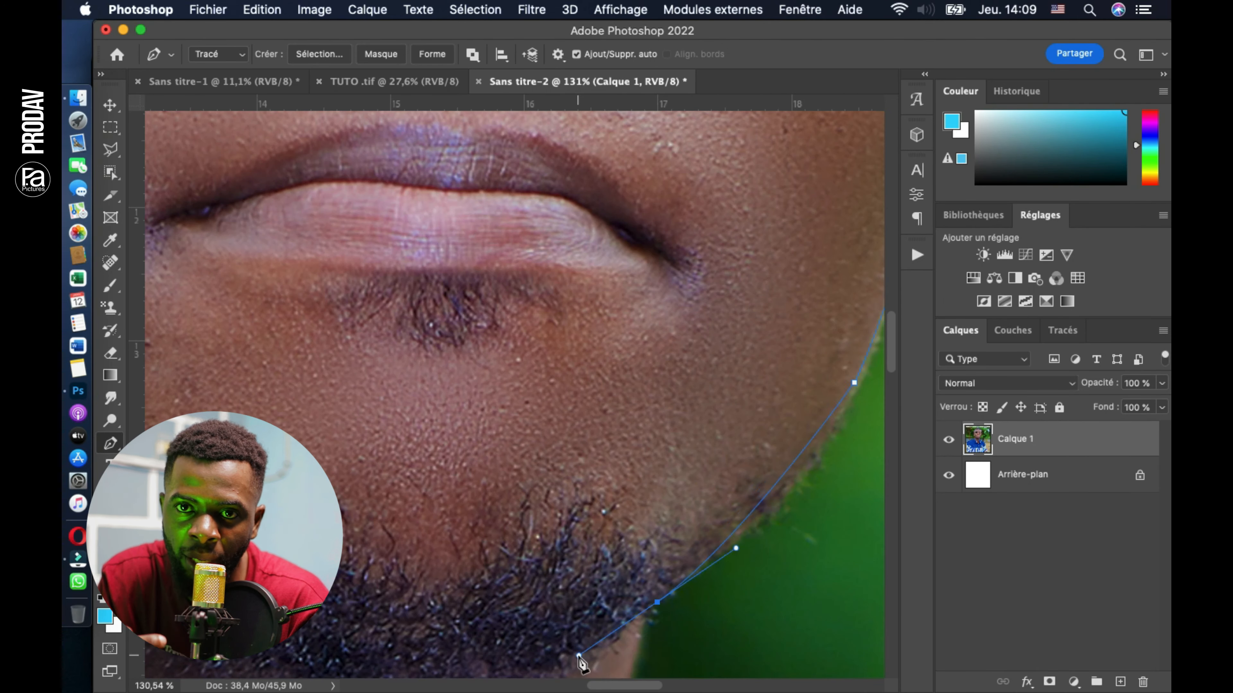
Step: Trace the path down the other shoulder and arm, and close it at its starting point below the sleeve
scroll(578, 656, down, 10)
scroll(520, 410, down, 8)
drag(636, 506, 663, 556)
scroll(663, 555, down, 5)
click(347, 599)
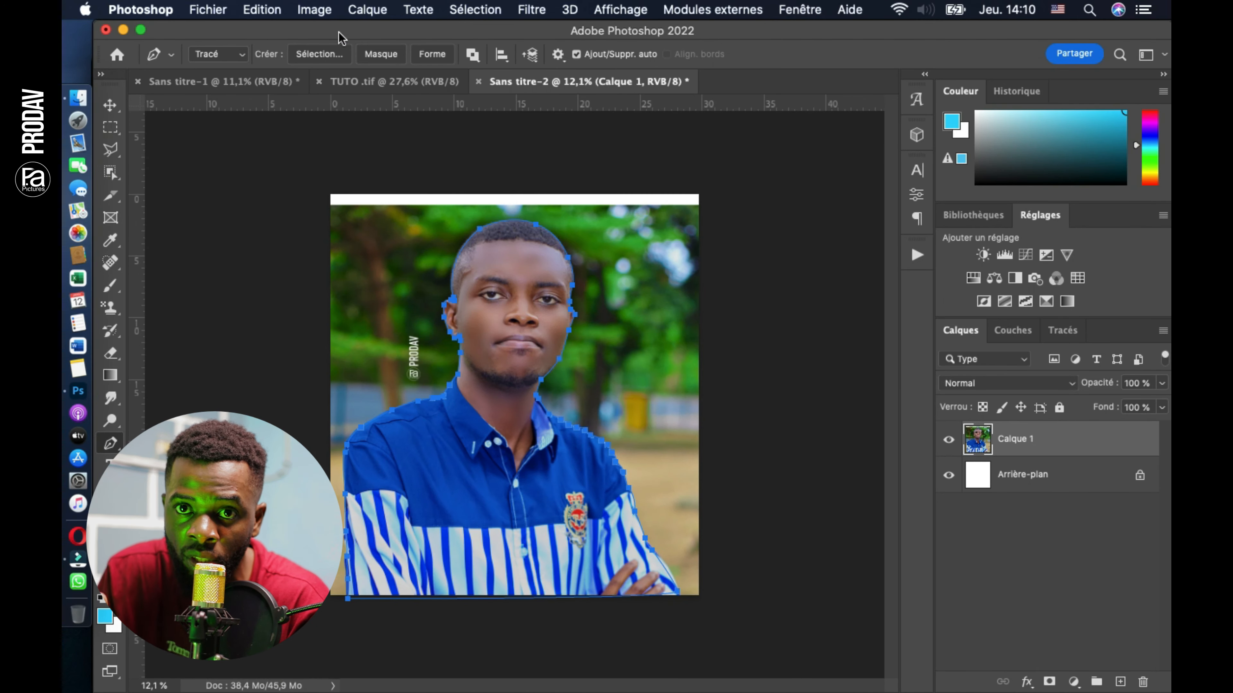
Step: Convert the path into a new selection with a 3-pixel feather and copy the man to a new layer
click(320, 54)
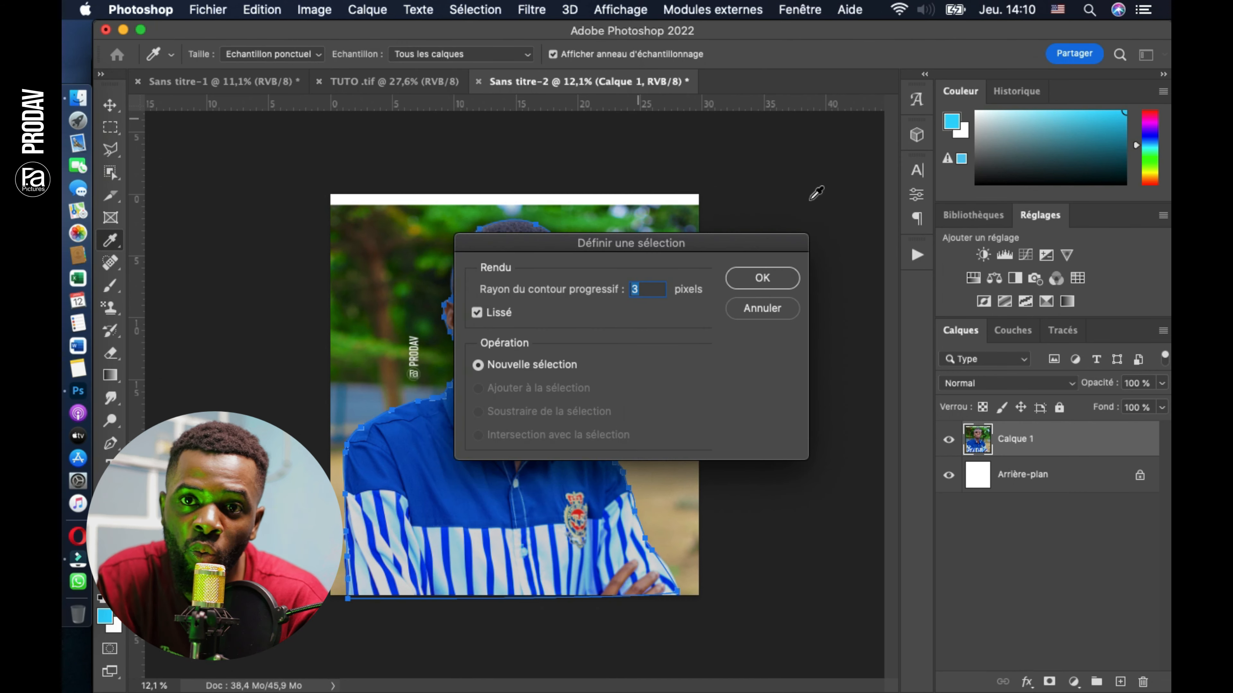
click(760, 276)
key(ctrl+j)
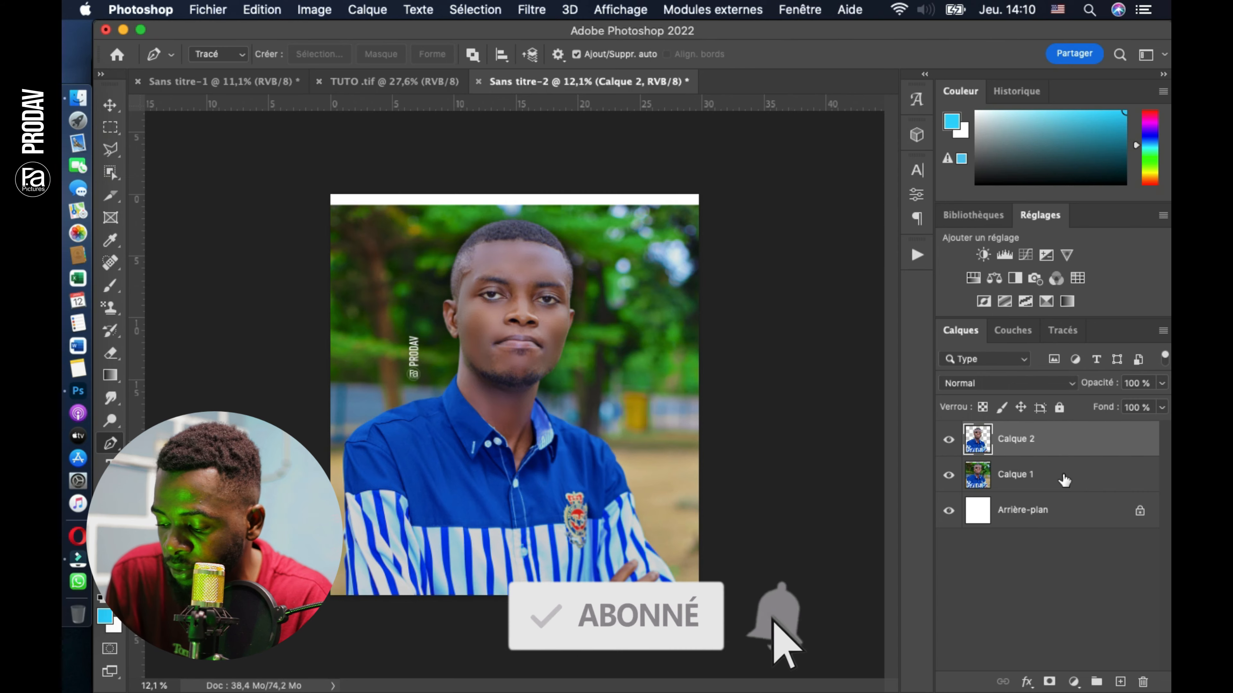
Step: Delete the original photo layer, Calque 1
click(1064, 481)
key(Delete)
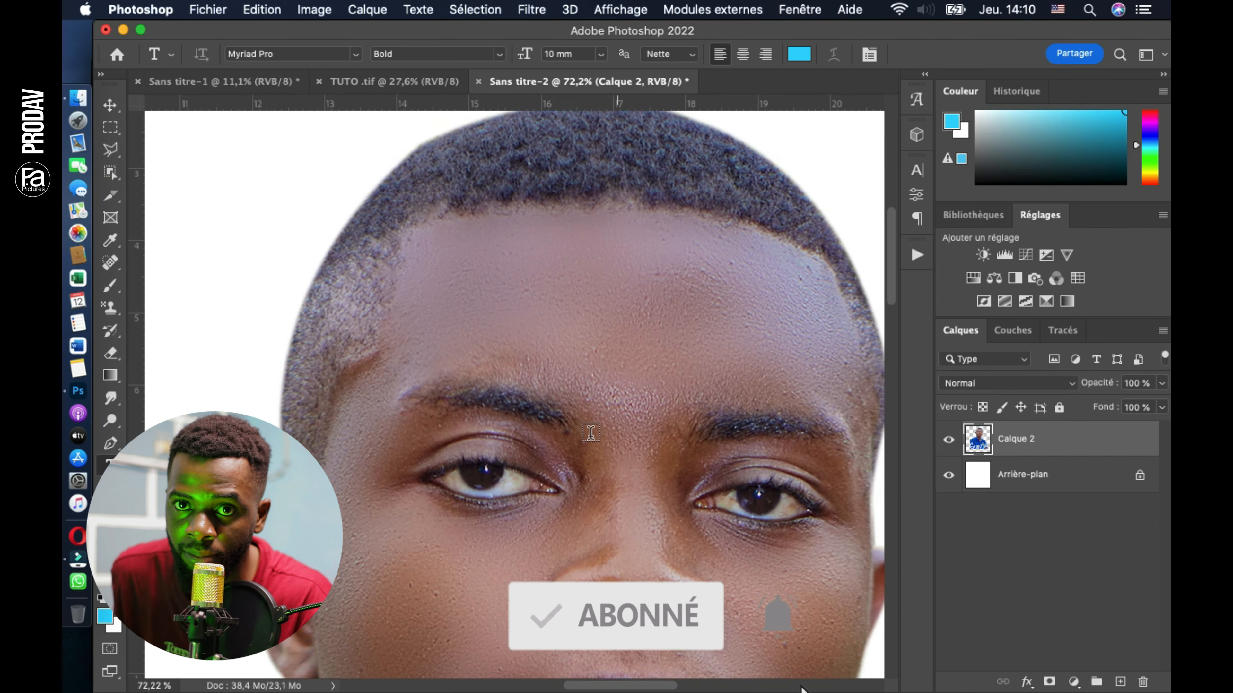
Step: Add the word BIRTH over the shirt in Impact Regular at 10 mm and tighten its letter spacing
scroll(591, 432, down, 3)
scroll(591, 432, down, 6)
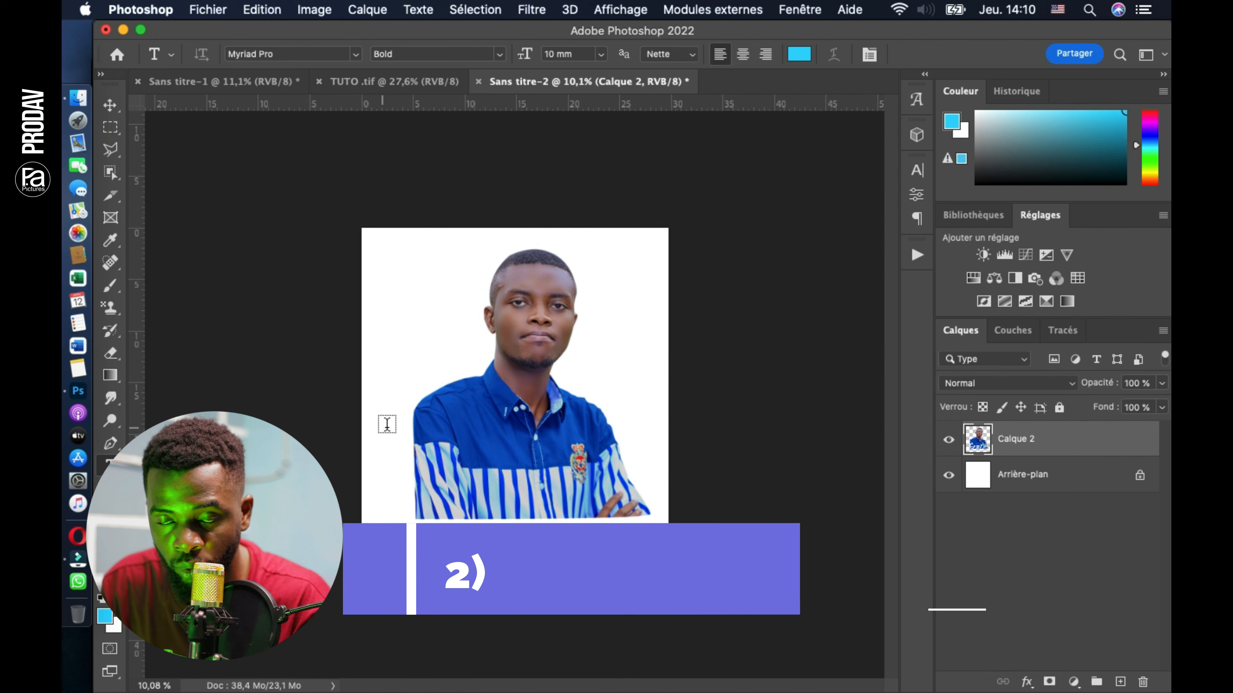
click(460, 453)
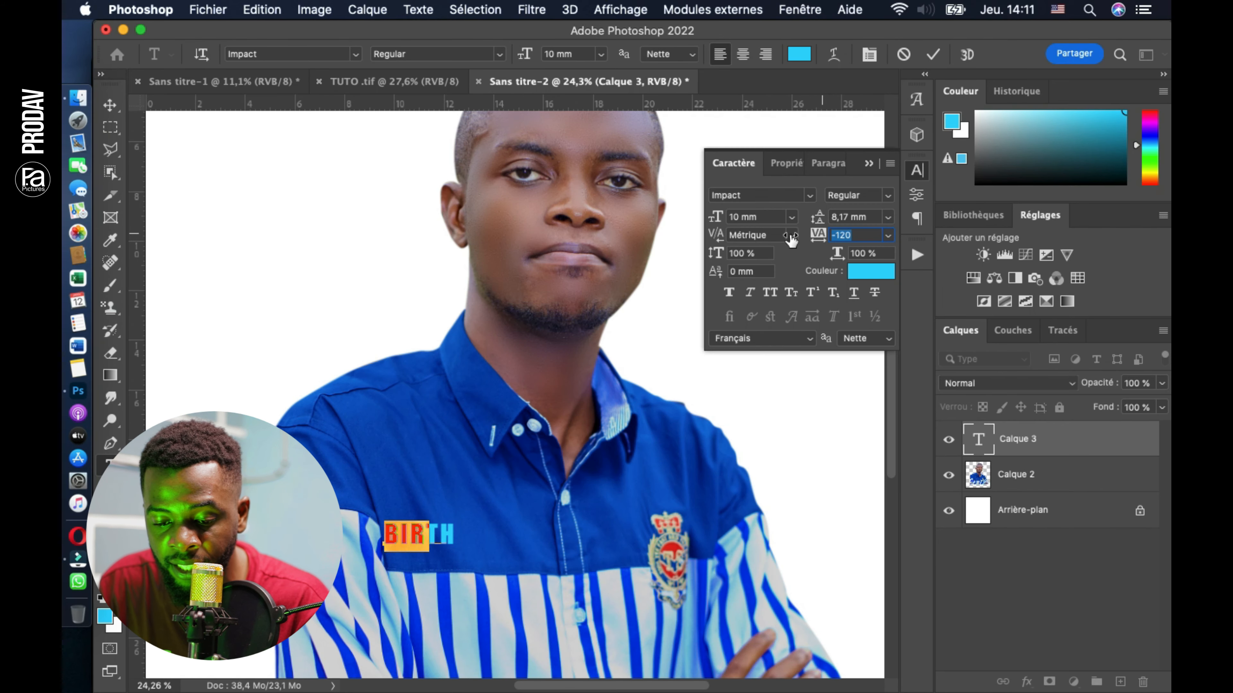
drag(794, 237, 796, 238)
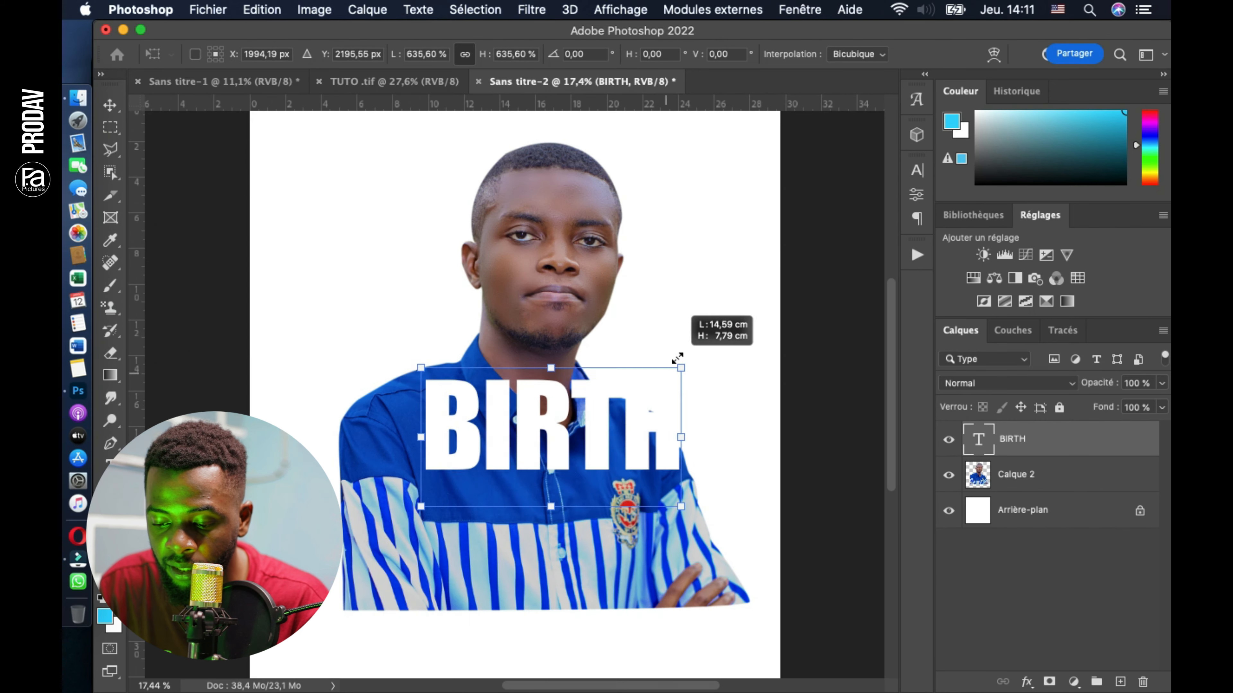
Step: Enlarge the BIRTH text across the face and skew it so the word slants upward
key(super+minus)
drag(627, 298, 630, 299)
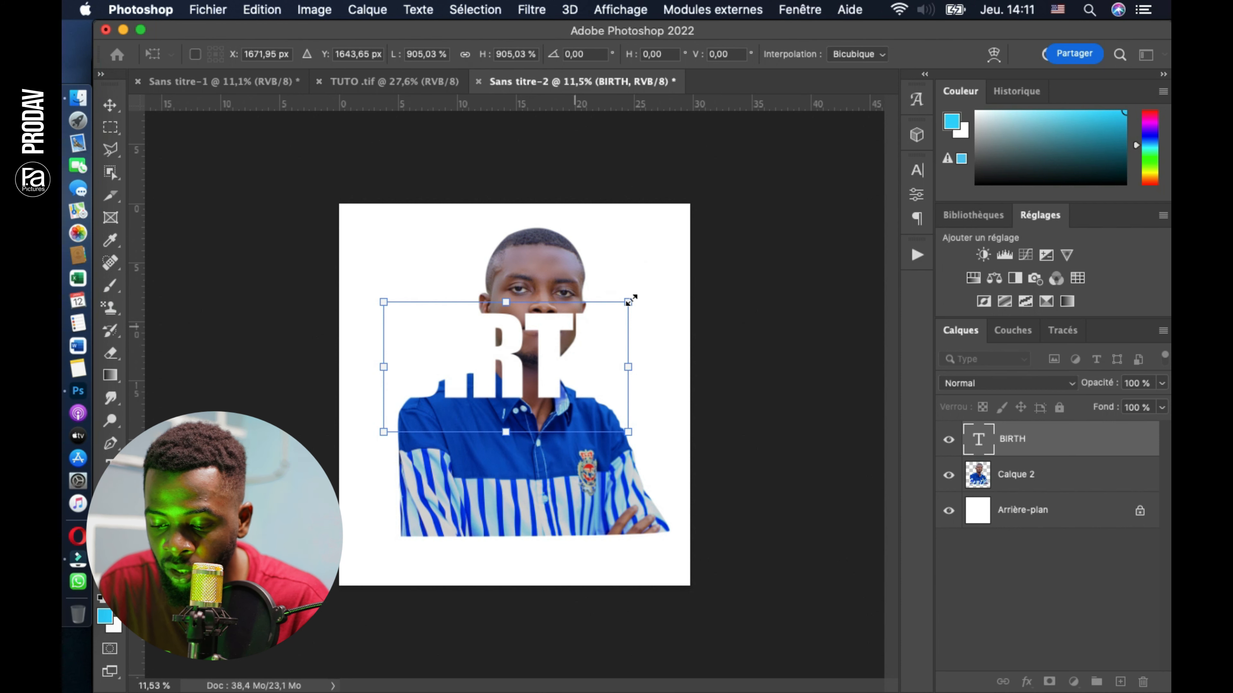
drag(631, 371, 630, 330)
drag(636, 262, 640, 257)
key(Return)
Step: Merge the Calque 2 cutout with the white background and keep a hidden copy of the cutout beneath it
right_click(1053, 509)
click(834, 449)
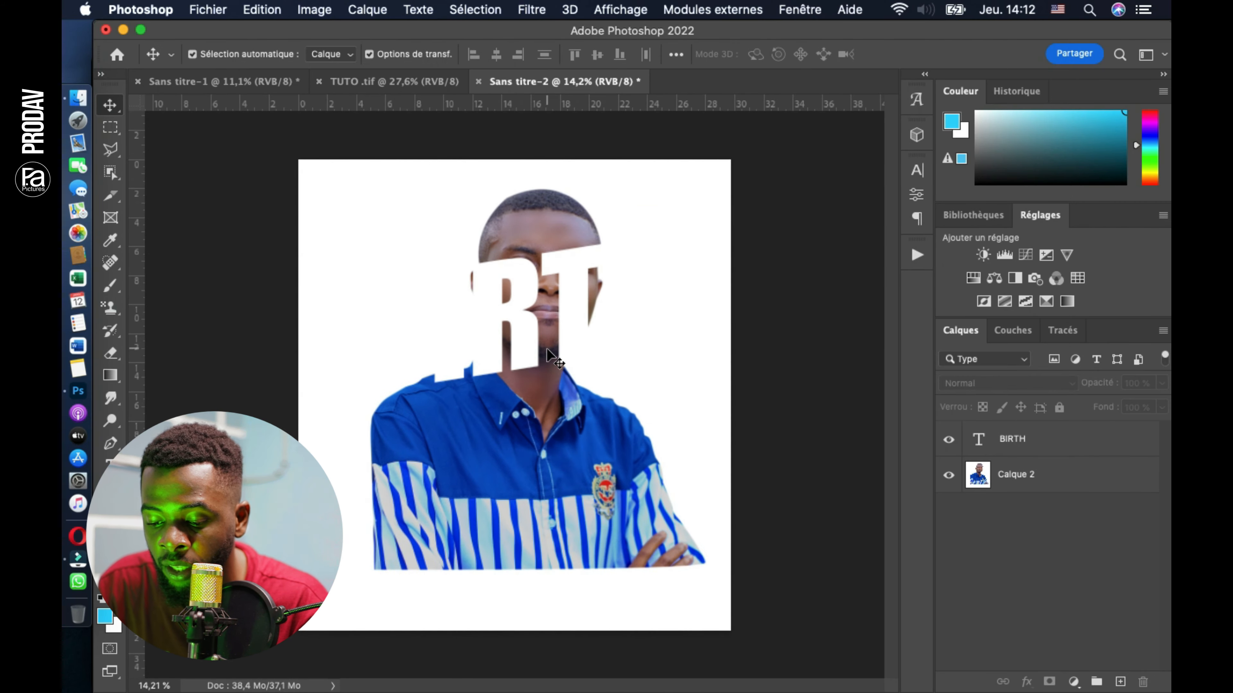
drag(1016, 510, 1015, 458)
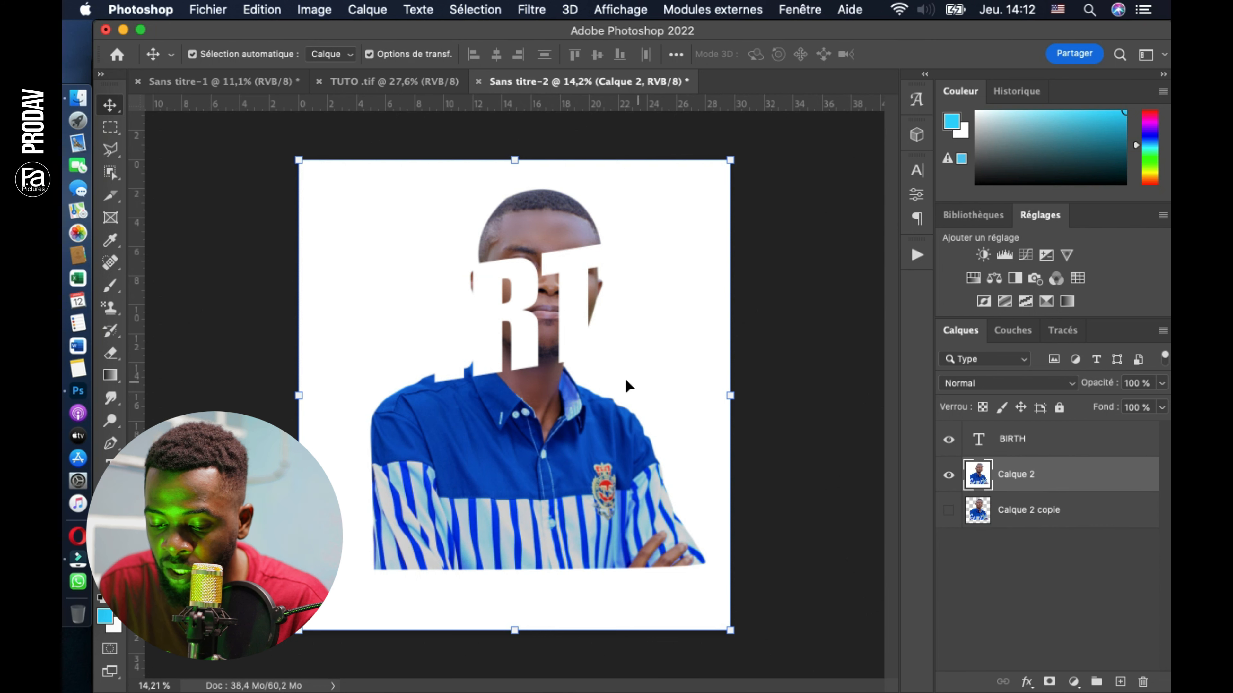
Step: Duplicate the BIRTH text below the original, change the copy to DAY and place it under BIRTH
click(572, 327)
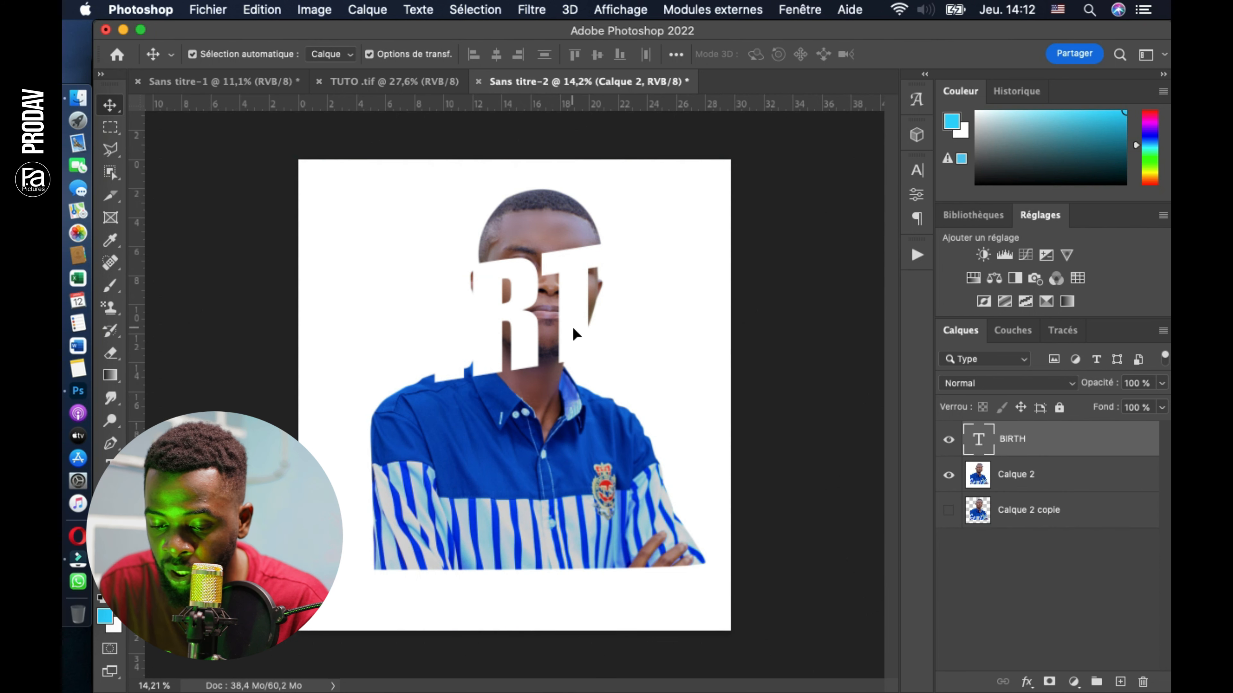
drag(572, 285, 569, 396)
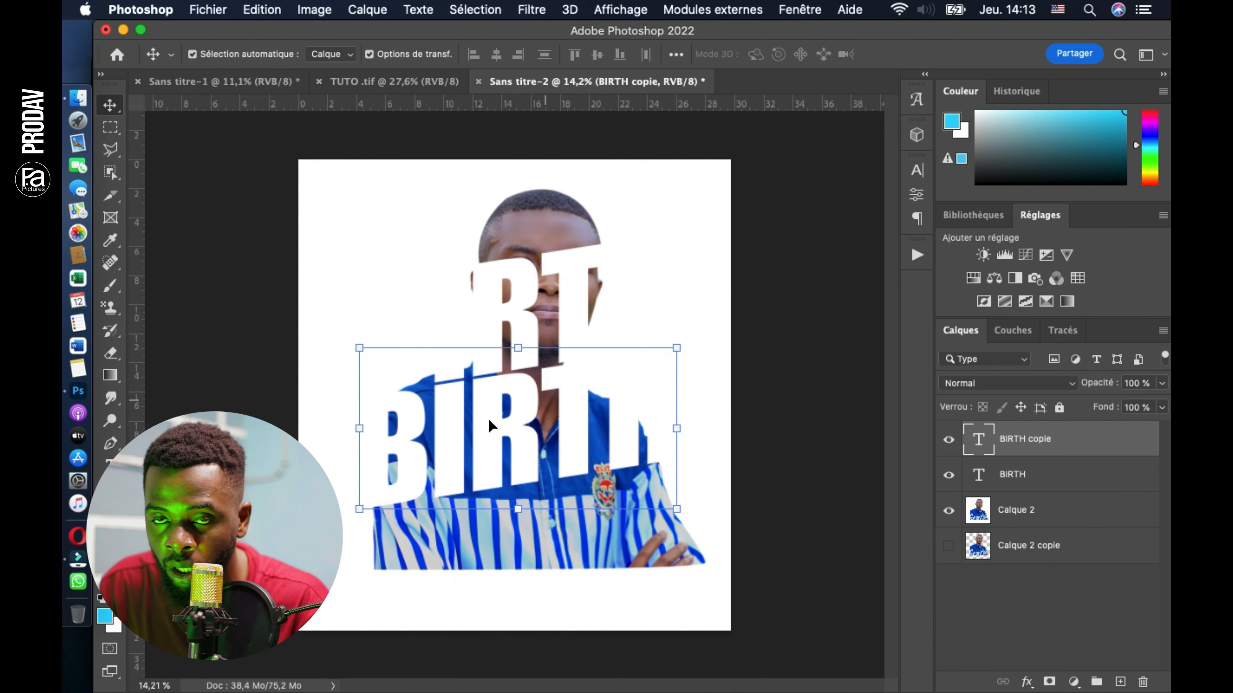
click(108, 465)
drag(371, 464, 693, 445)
text(DAY)
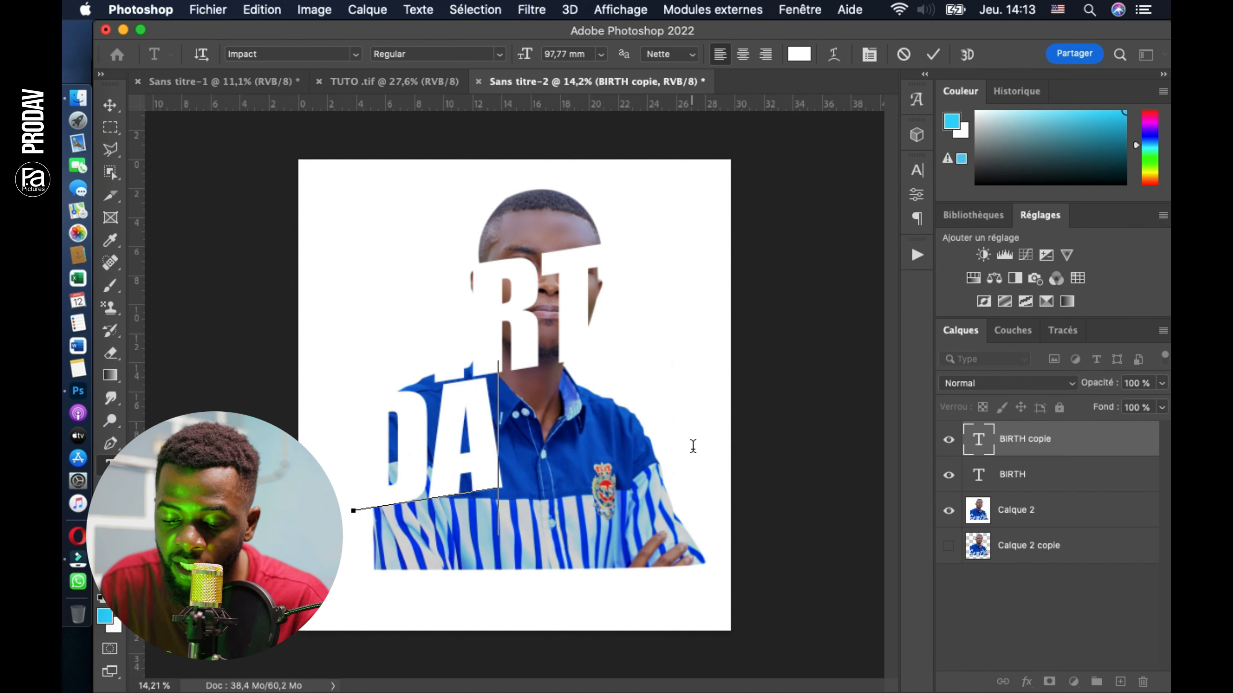
click(110, 105)
click(803, 490)
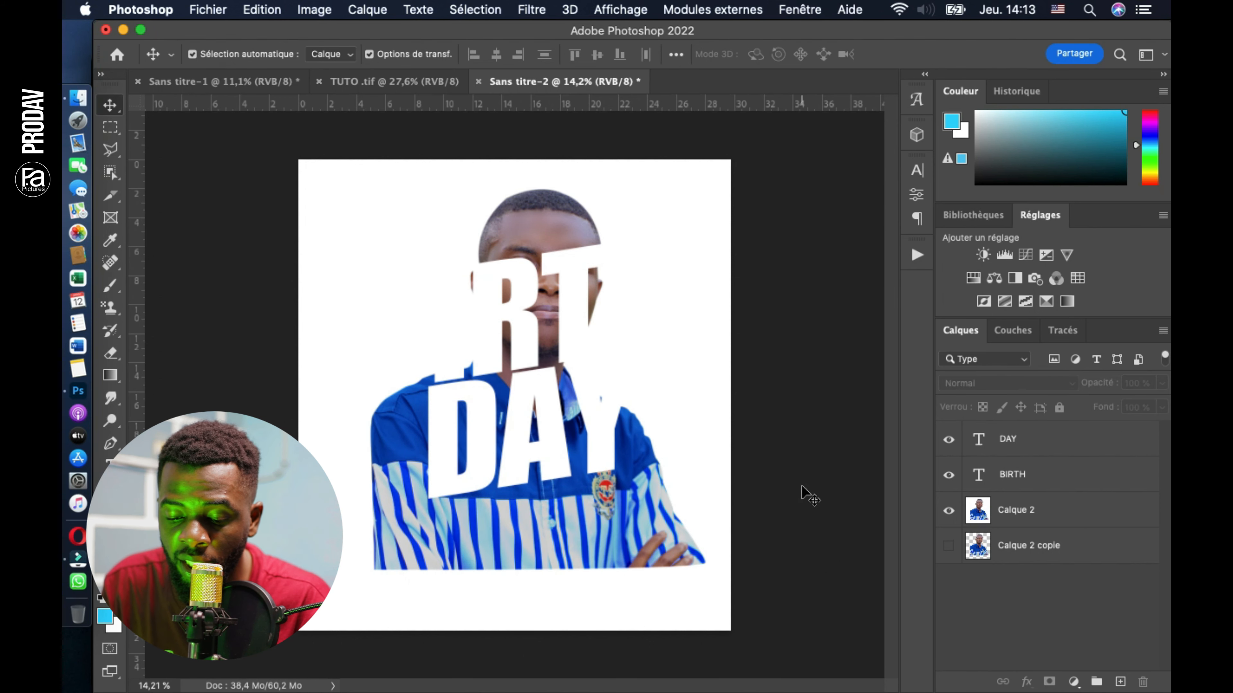
Step: Move the Calque 2 photo above the texts and group the DAY and BIRTH layers
click(1032, 477)
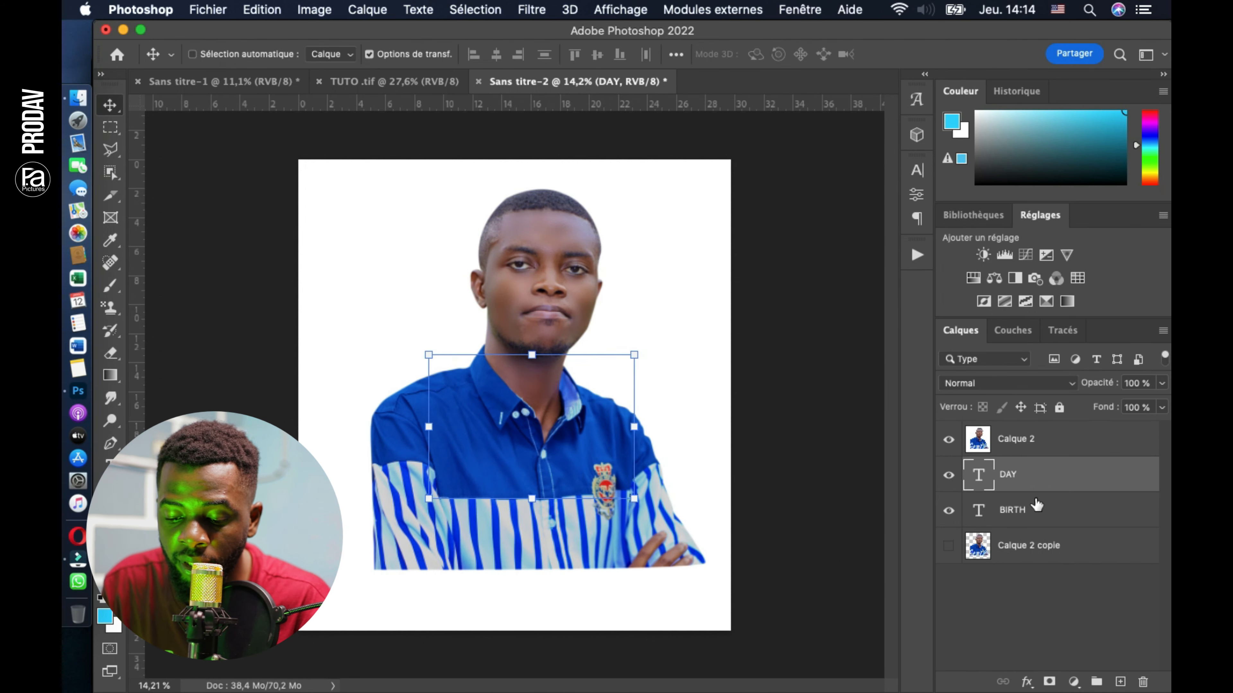
shift+click(1034, 518)
drag(1038, 490, 1095, 680)
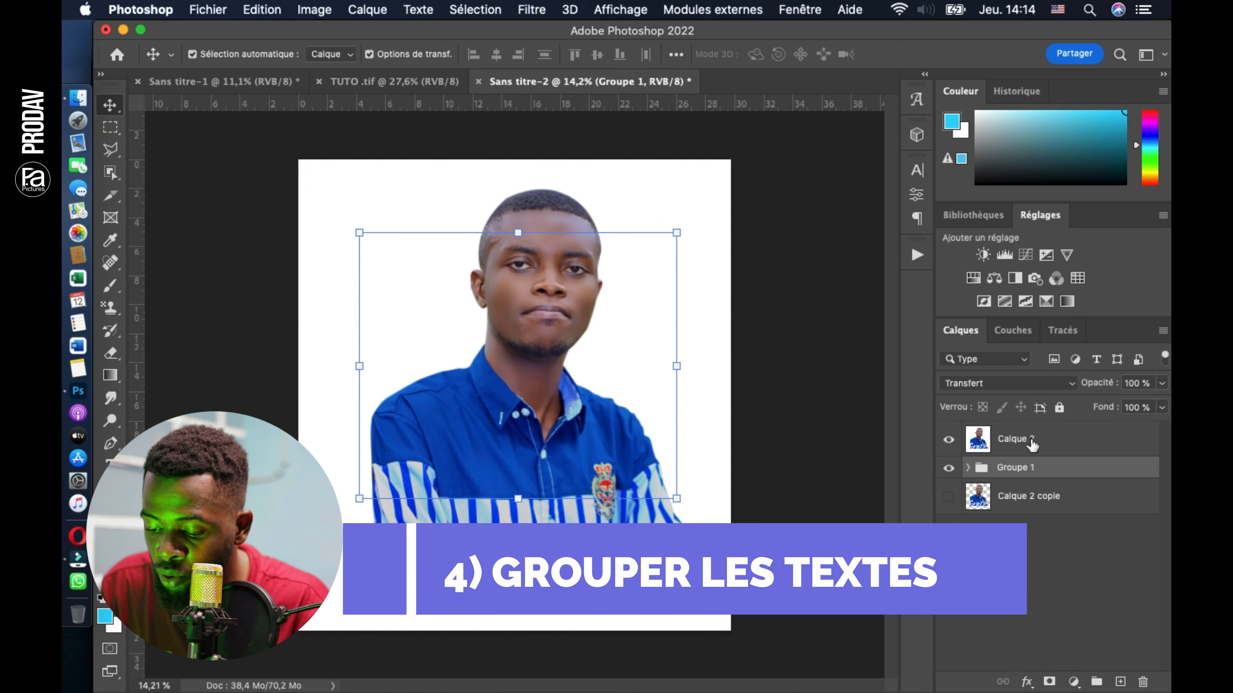
Step: Clip the Calque 2 photo to the text group with a clipping mask
click(1019, 439)
right_click(1019, 440)
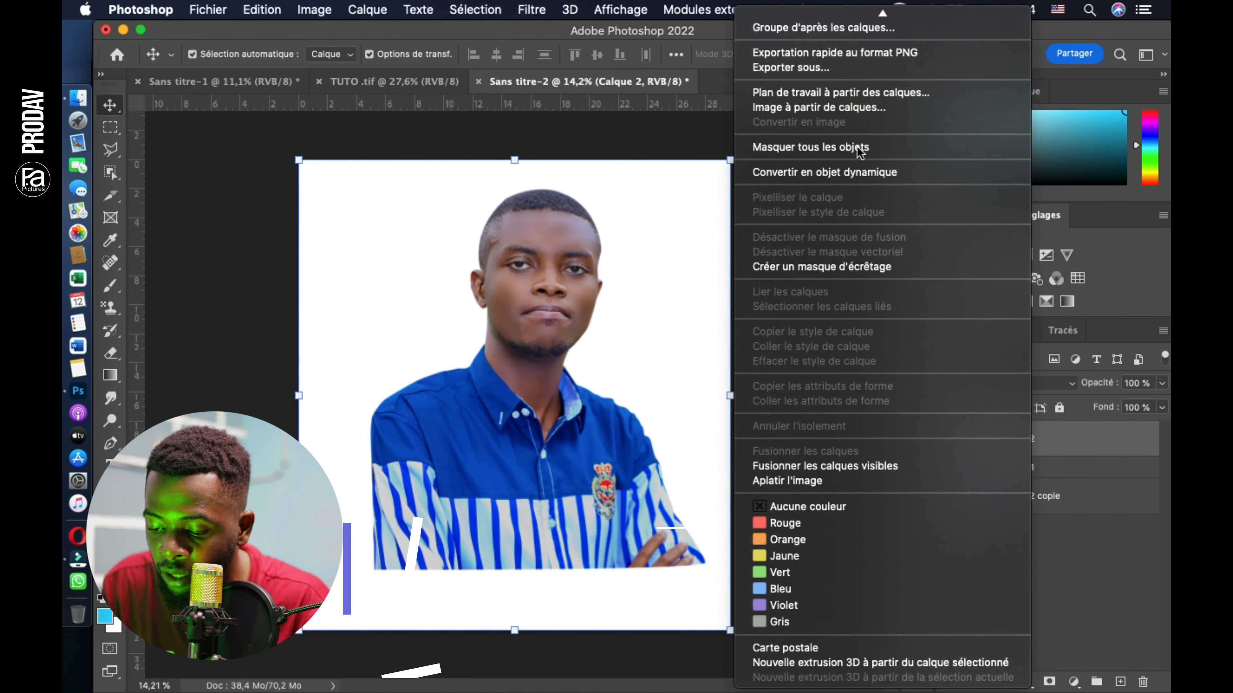
click(825, 267)
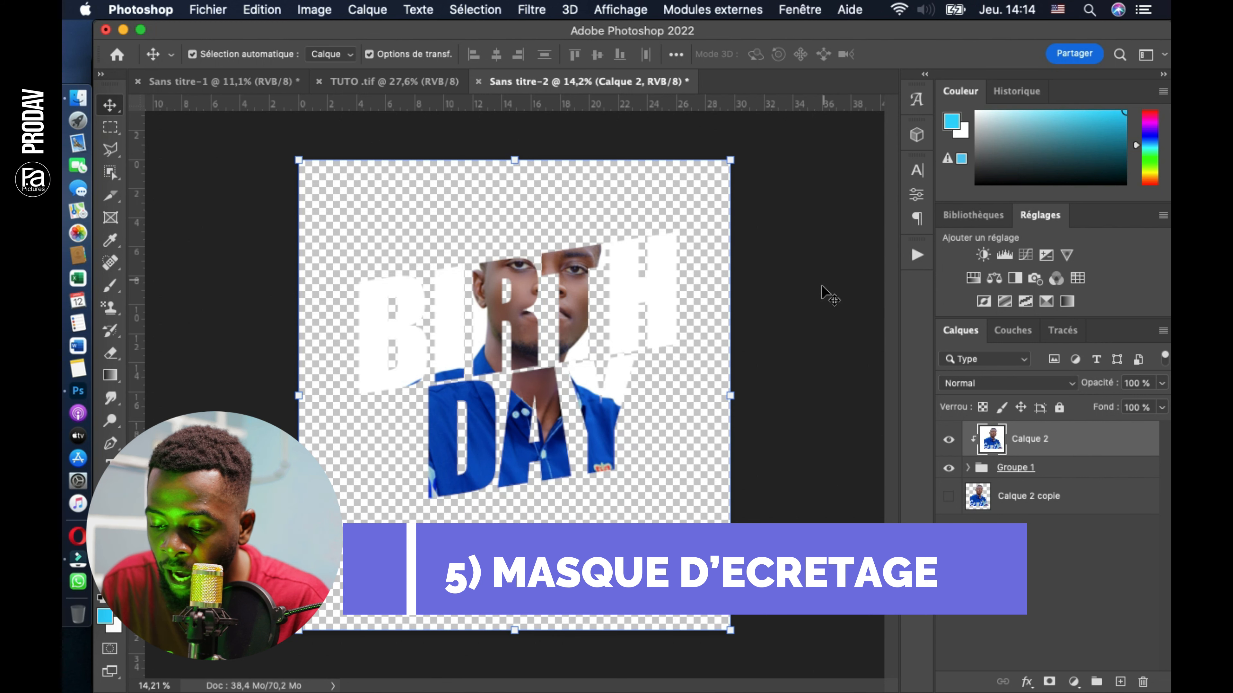
click(799, 394)
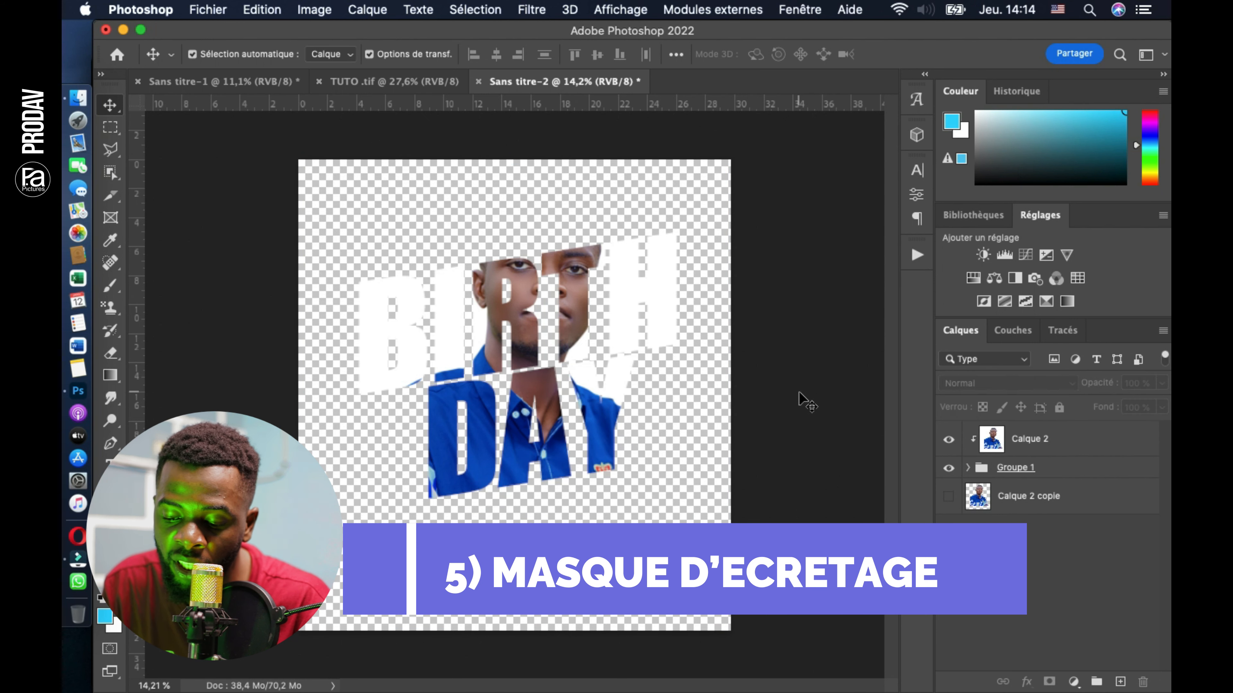
Step: Toggle the visibility of Calque 2 copie to compare the full cutout with the clipped text
click(948, 497)
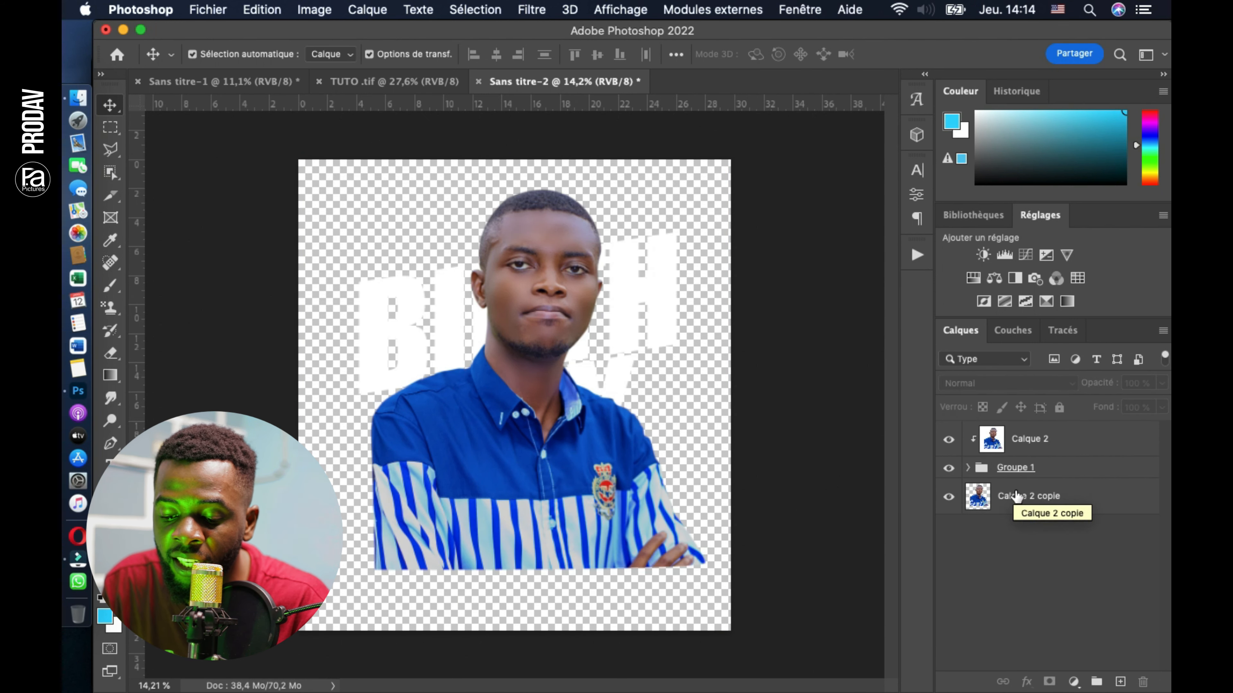
click(1017, 497)
click(949, 499)
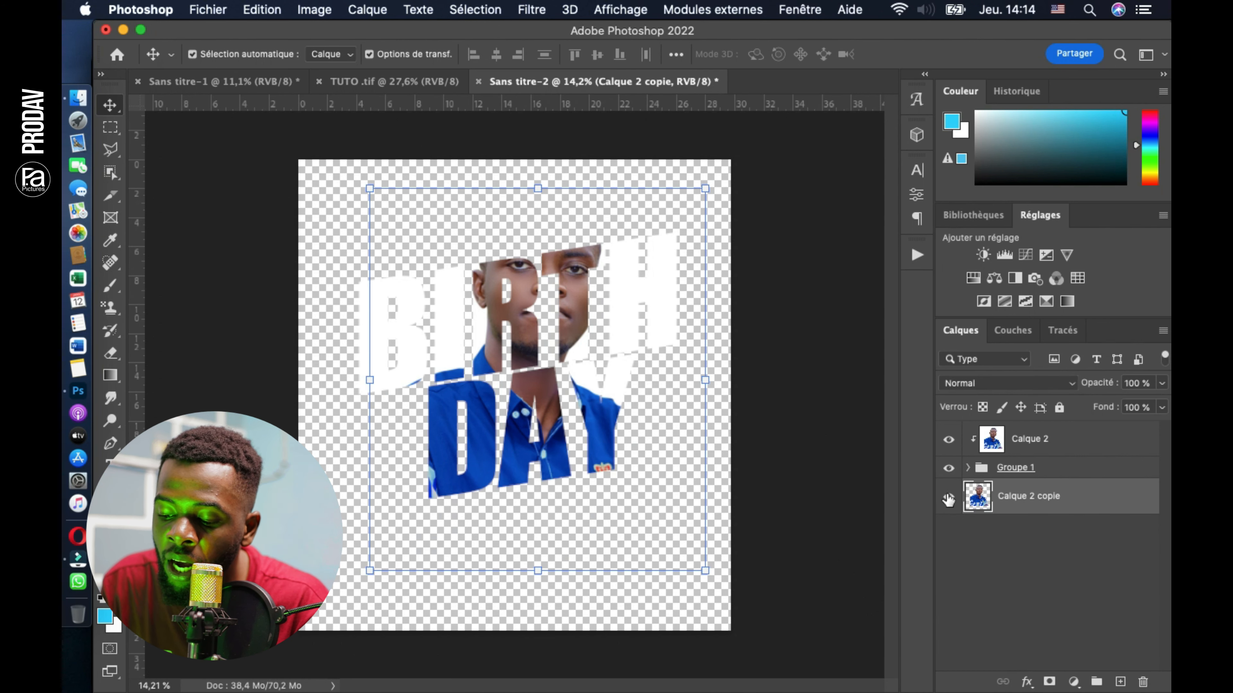
click(949, 499)
click(948, 499)
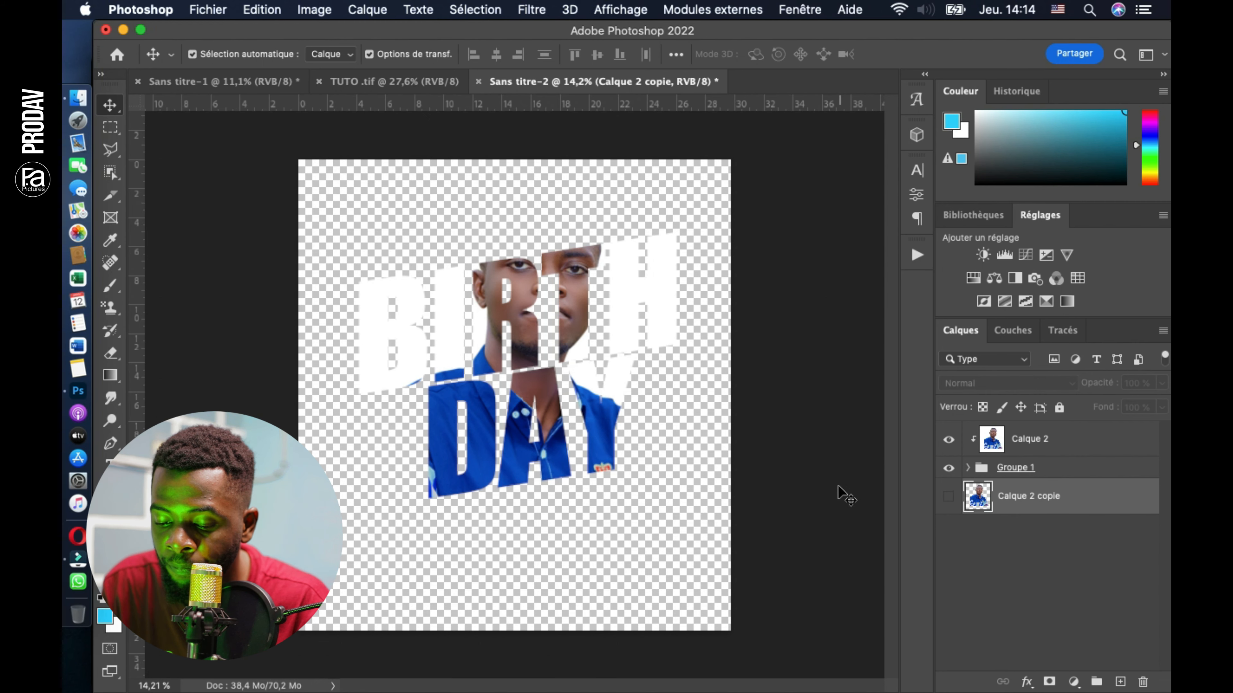
Step: Draw a light blue rectangle of about 3589 by 4079 px covering the canvas beneath the text group
scroll(378, 520, down, 3)
key(u)
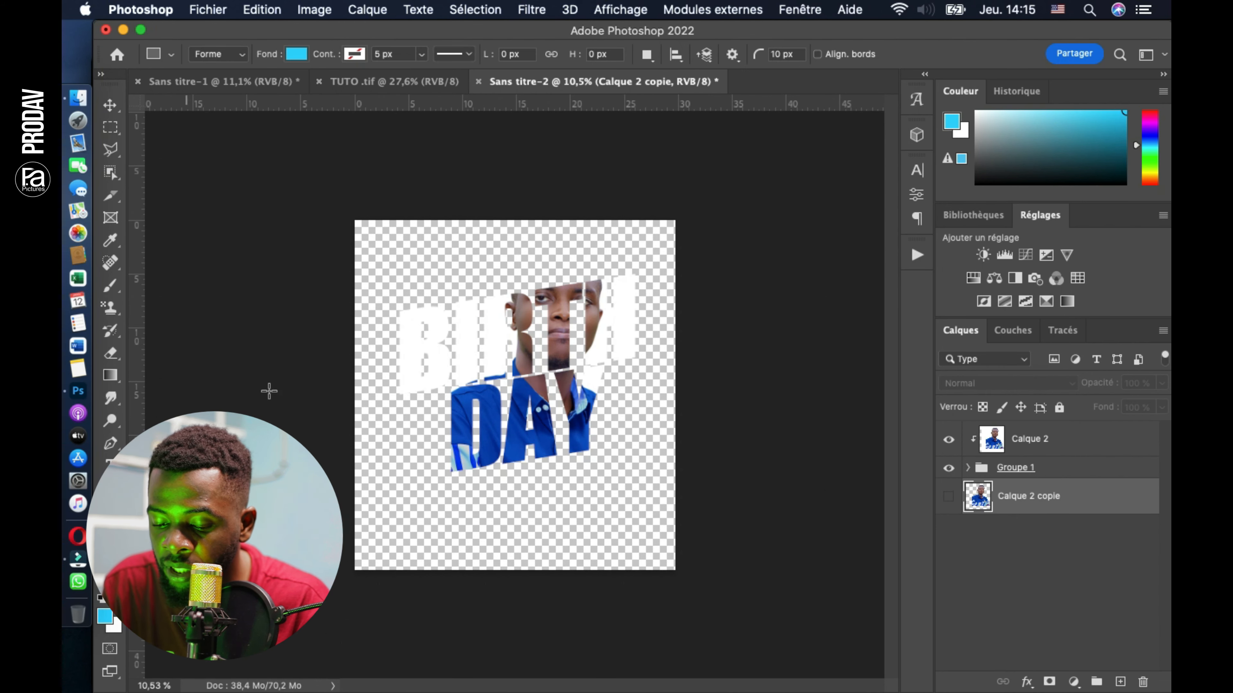
drag(348, 208, 676, 581)
click(868, 164)
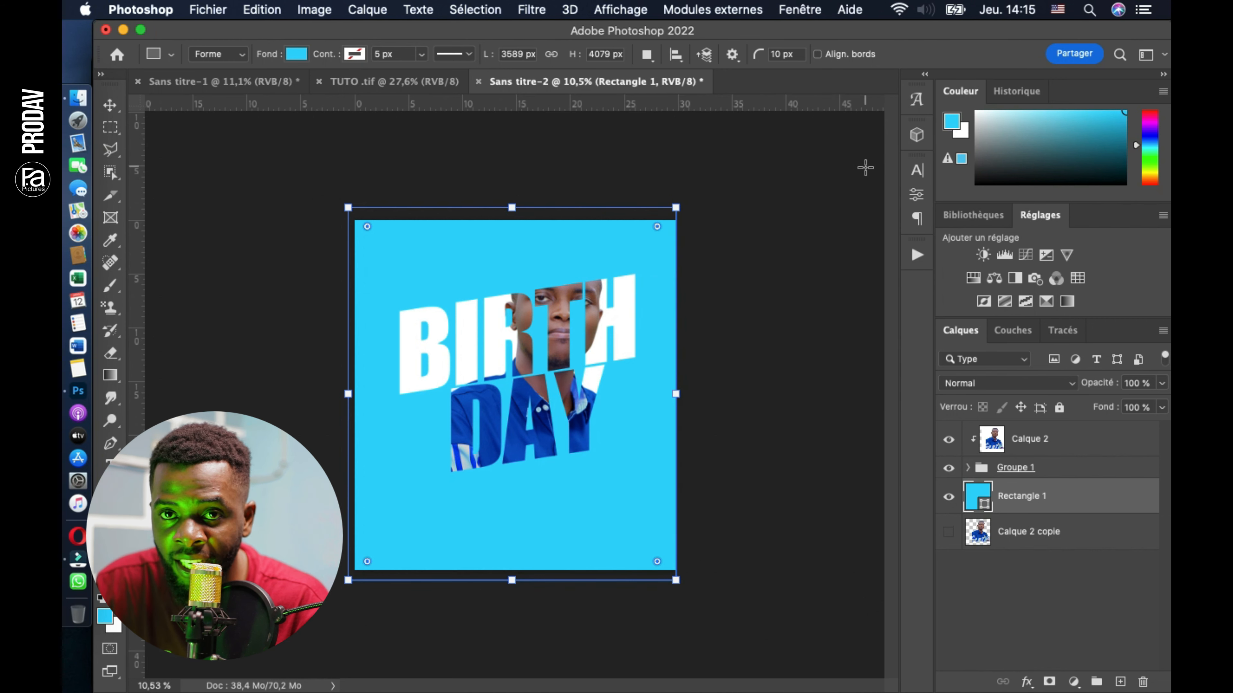
click(110, 104)
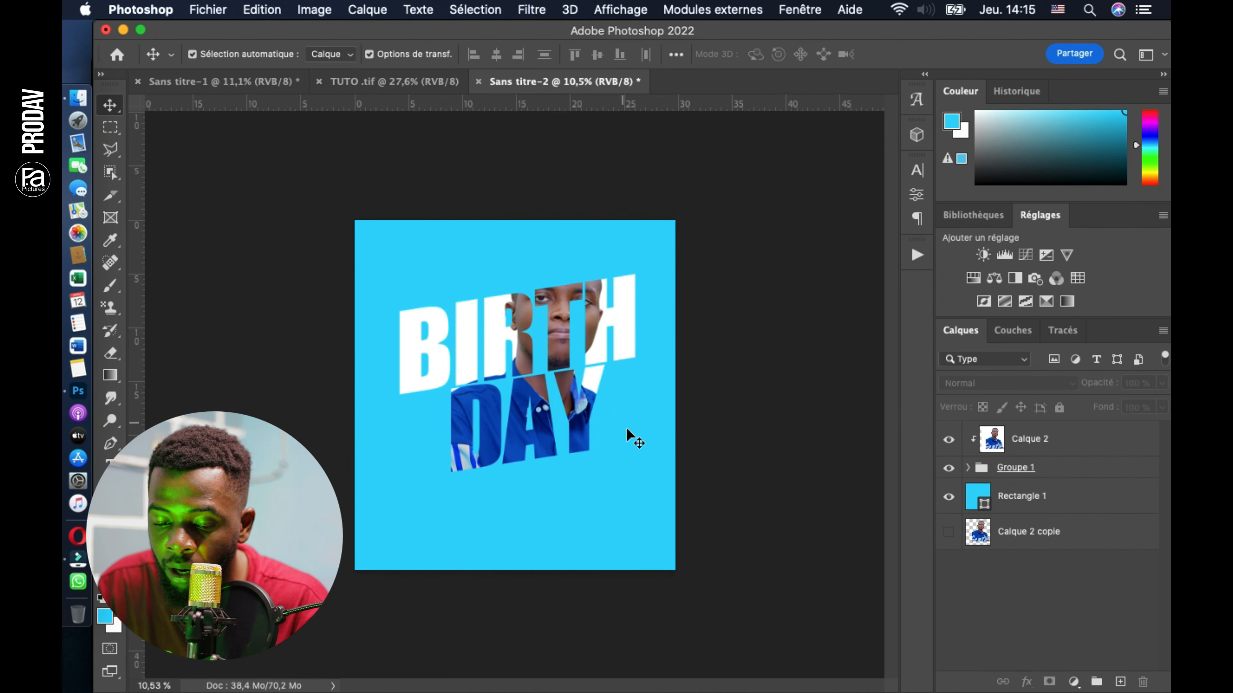
Step: Change the background rectangle's fill to a darker cyan blue
double_click(977, 495)
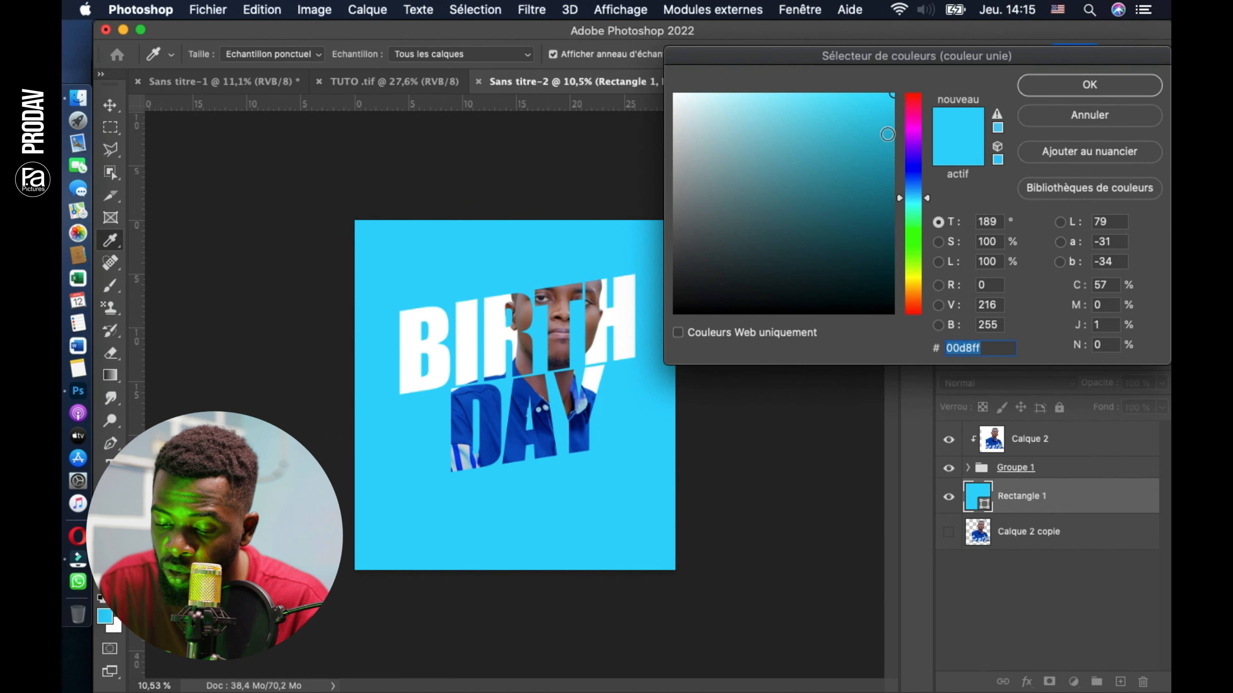
click(891, 129)
click(1038, 85)
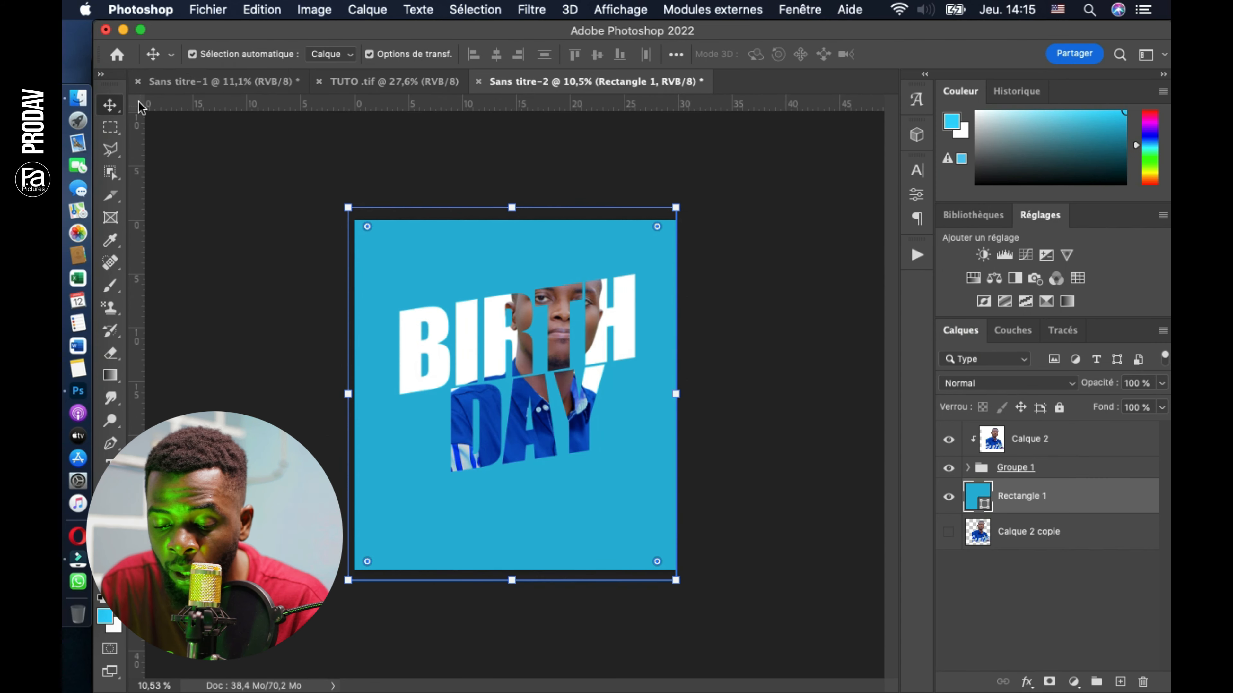
click(182, 254)
Step: Make the hidden Calque 2 copie cutout layer visible
key(super+0)
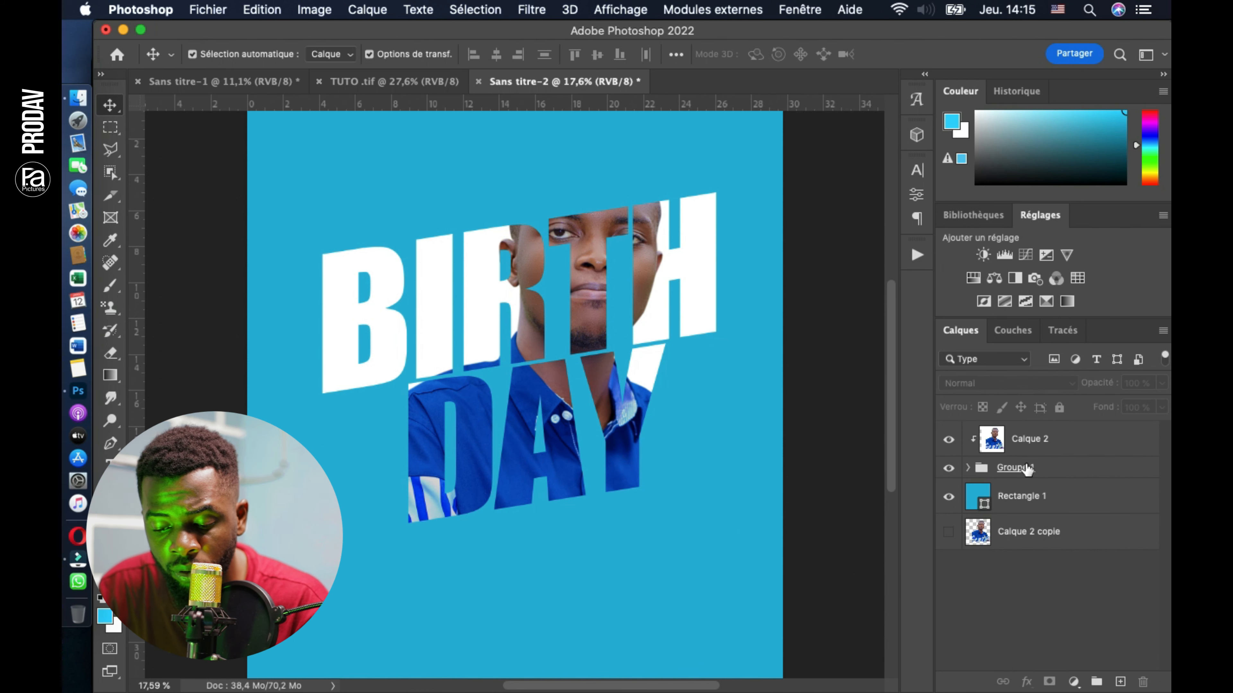
click(1056, 445)
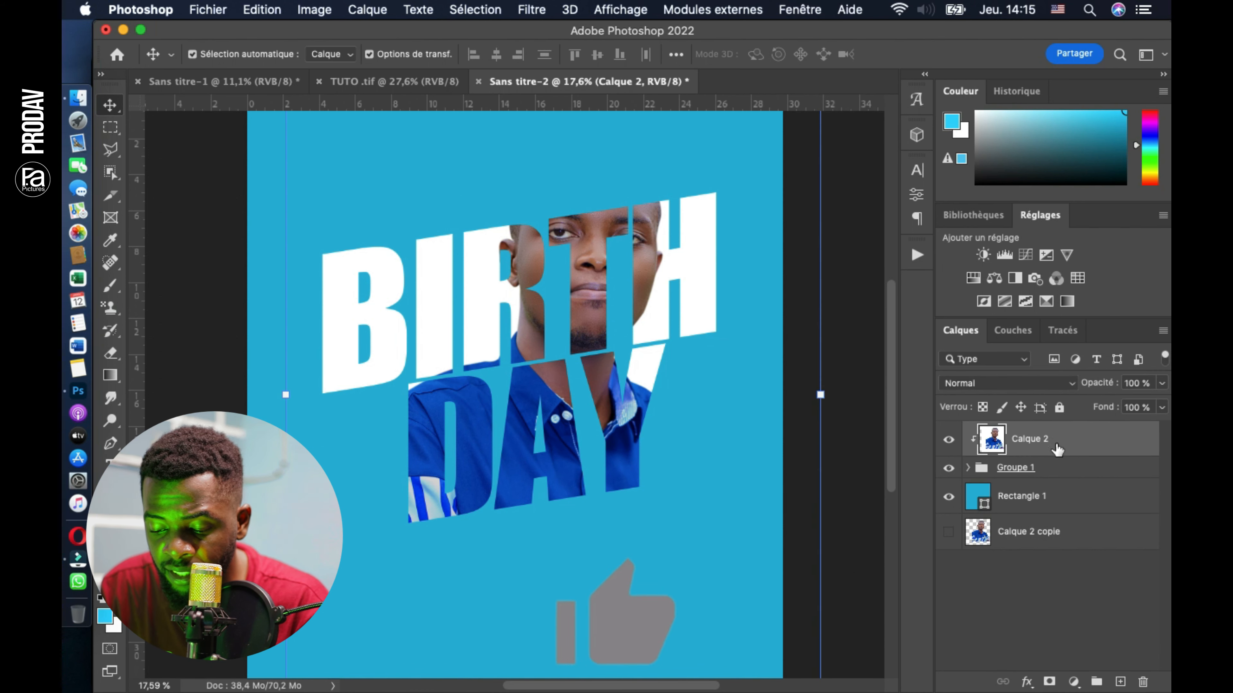
click(1014, 540)
click(949, 534)
click(1037, 552)
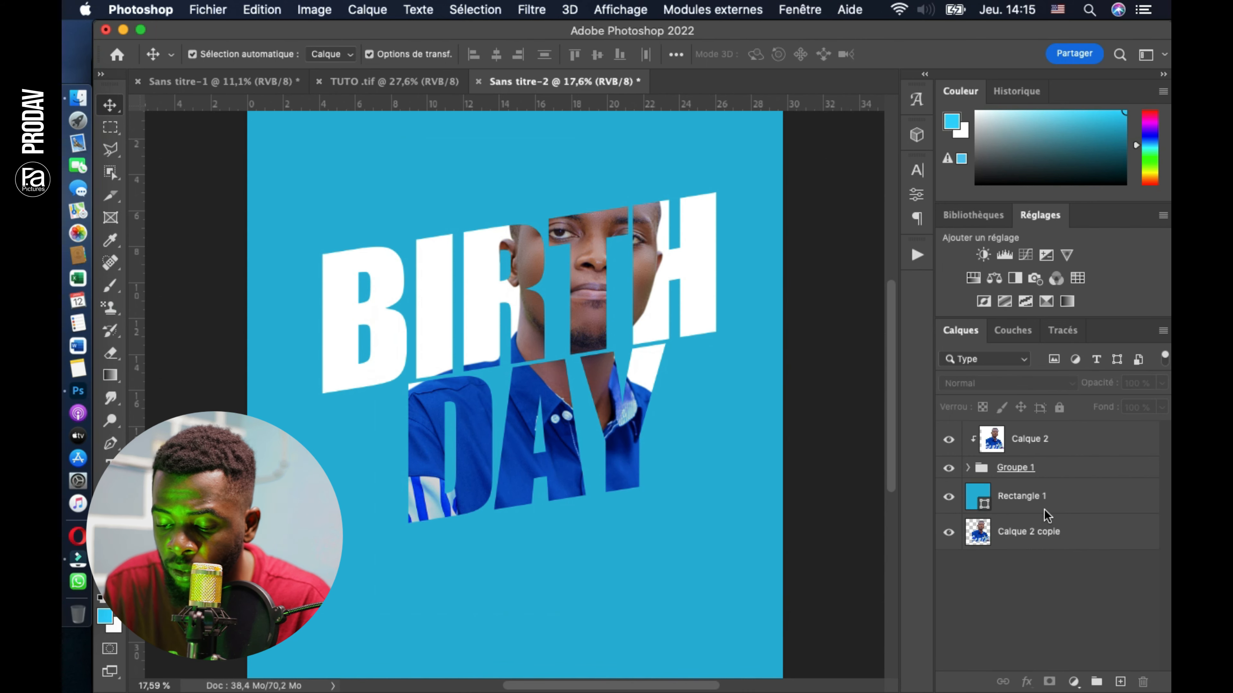
Step: Place the Calque 2 copie cutout above Rectangle 1 and erase its shirt and arms around DAY with a soft 1301 px Eraser
drag(1044, 531, 1043, 496)
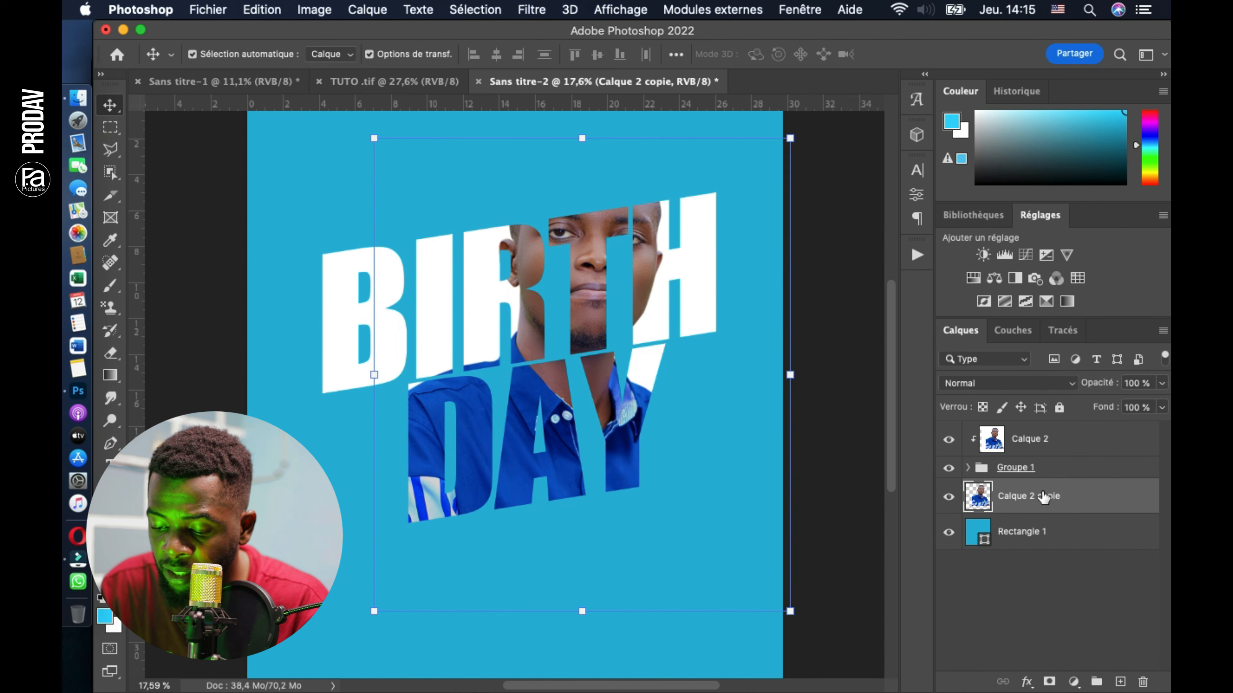
key(e)
scroll(508, 461, down, 4)
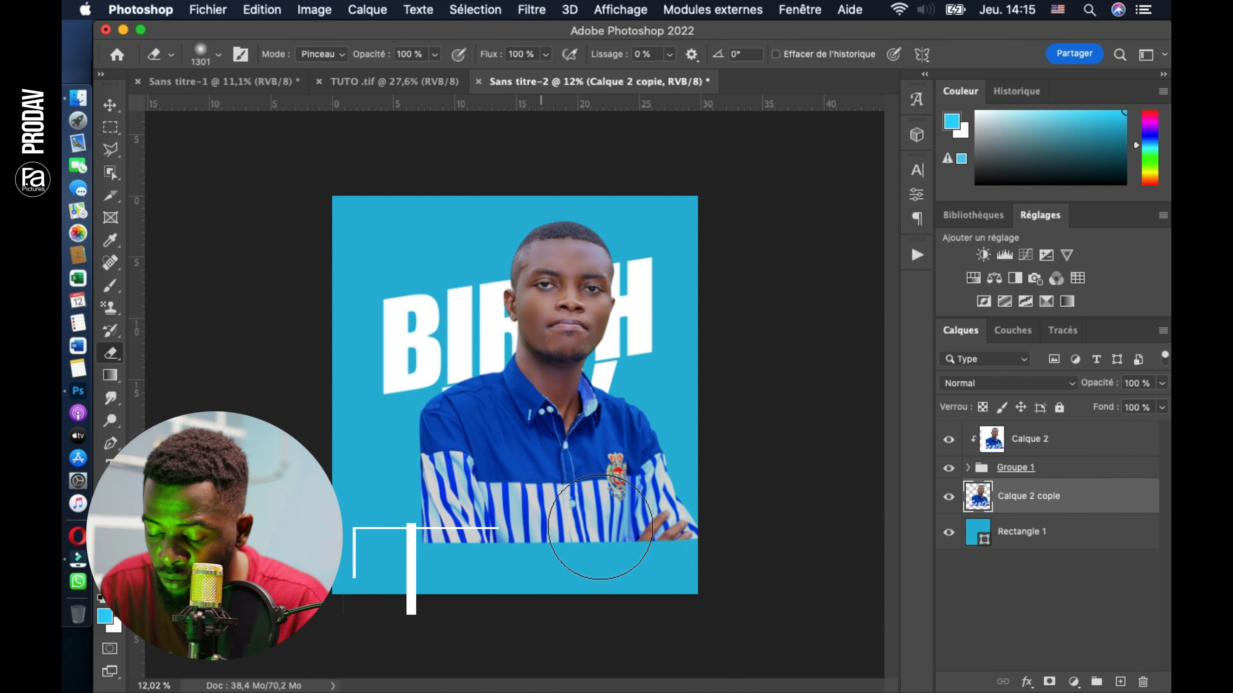
mouse_move(428, 514)
mouse_down()
mouse_move(434, 481)
mouse_move(386, 428)
mouse_move(399, 454)
mouse_move(471, 503)
mouse_move(606, 505)
mouse_move(688, 489)
mouse_move(674, 496)
mouse_move(701, 466)
mouse_move(632, 531)
mouse_move(482, 570)
mouse_move(621, 548)
mouse_move(678, 504)
mouse_move(514, 572)
mouse_move(426, 587)
mouse_move(546, 582)
mouse_move(655, 501)
mouse_move(616, 529)
mouse_move(454, 570)
mouse_move(369, 548)
mouse_move(427, 562)
mouse_move(373, 457)
mouse_move(542, 502)
mouse_up()
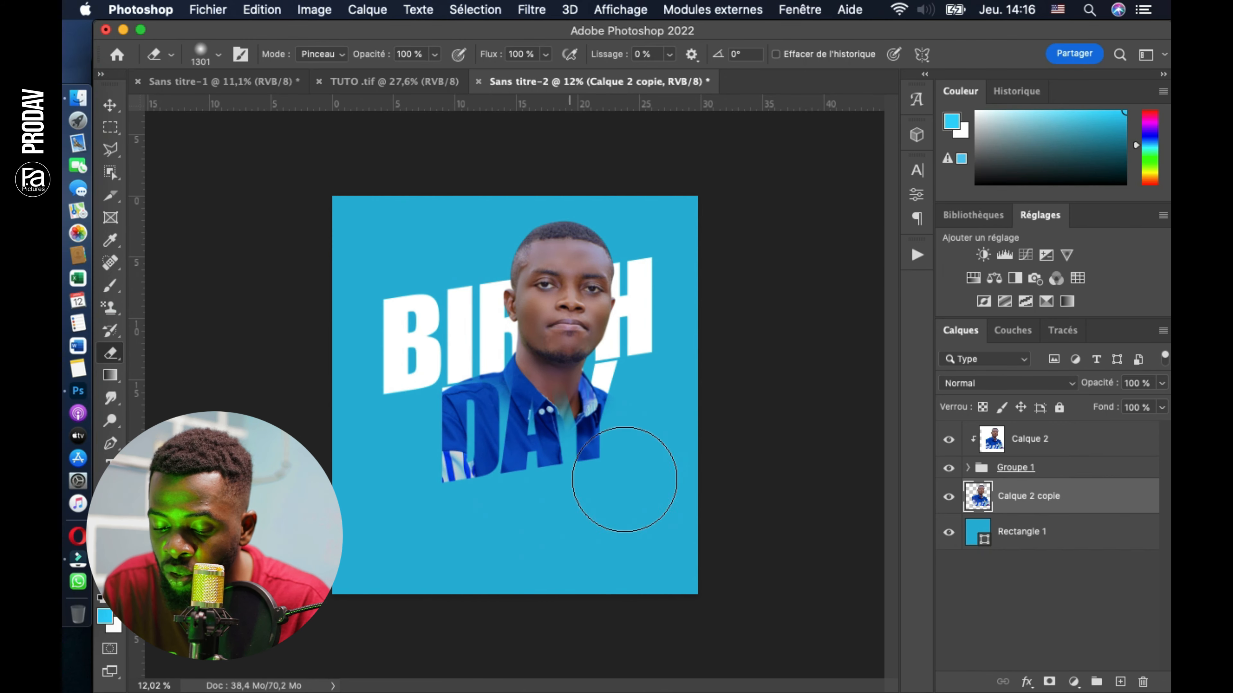
drag(542, 502, 478, 417)
Step: Enlarge the Calque 2 and Calque 2 copie portrait layers together slightly with a free transform
click(110, 106)
click(1029, 439)
super+click(1028, 496)
drag(712, 603, 762, 653)
key(Return)
click(811, 441)
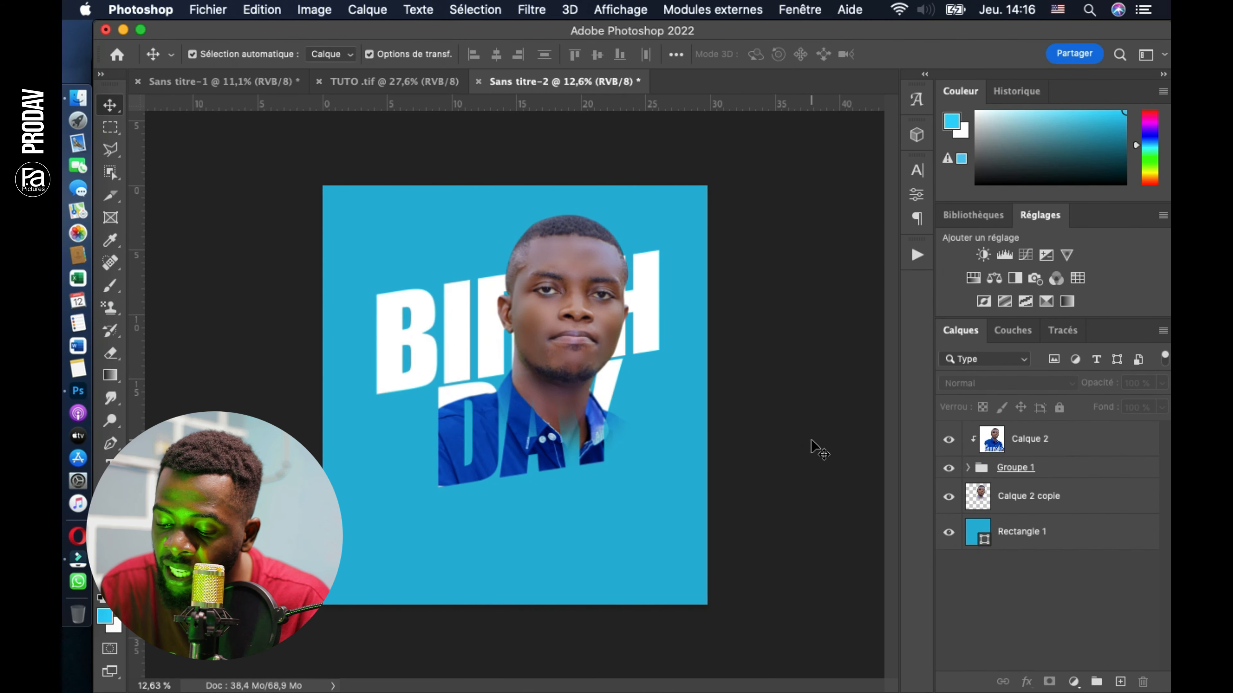
Step: Duplicate the BIRTH text layer above Calque 2 and convert the copy to a shape
click(447, 330)
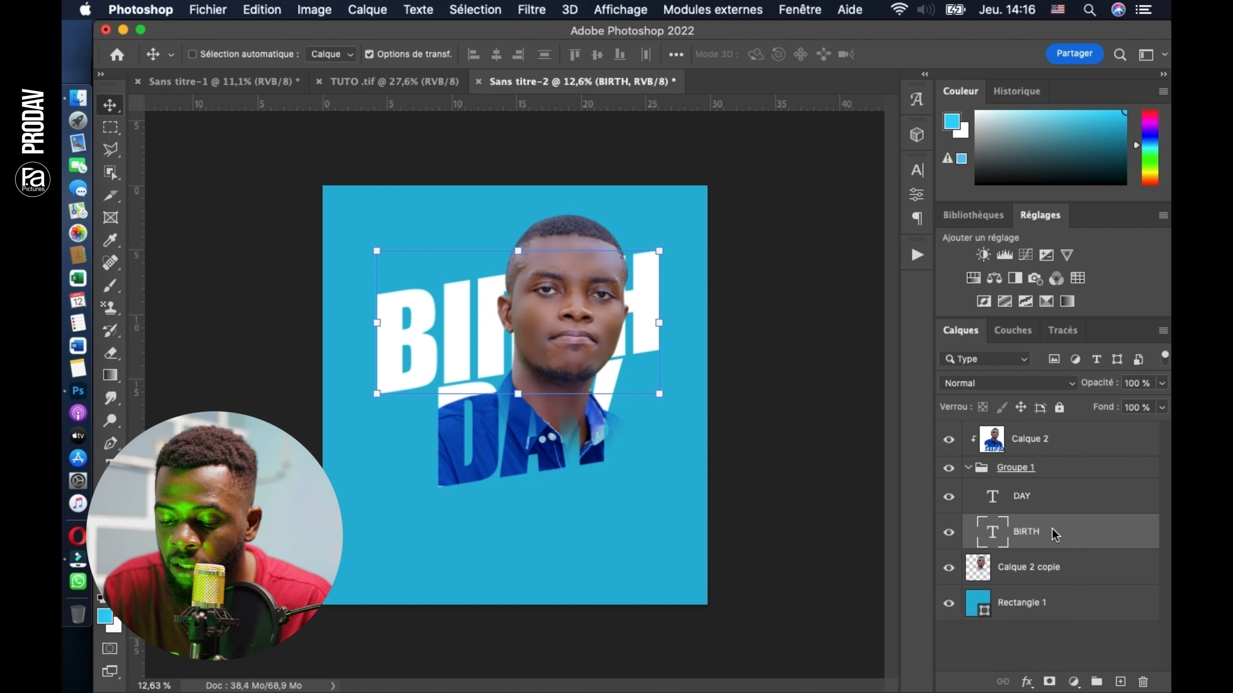
key(super+j)
drag(1067, 538, 1054, 415)
drag(1063, 357, 1037, 429)
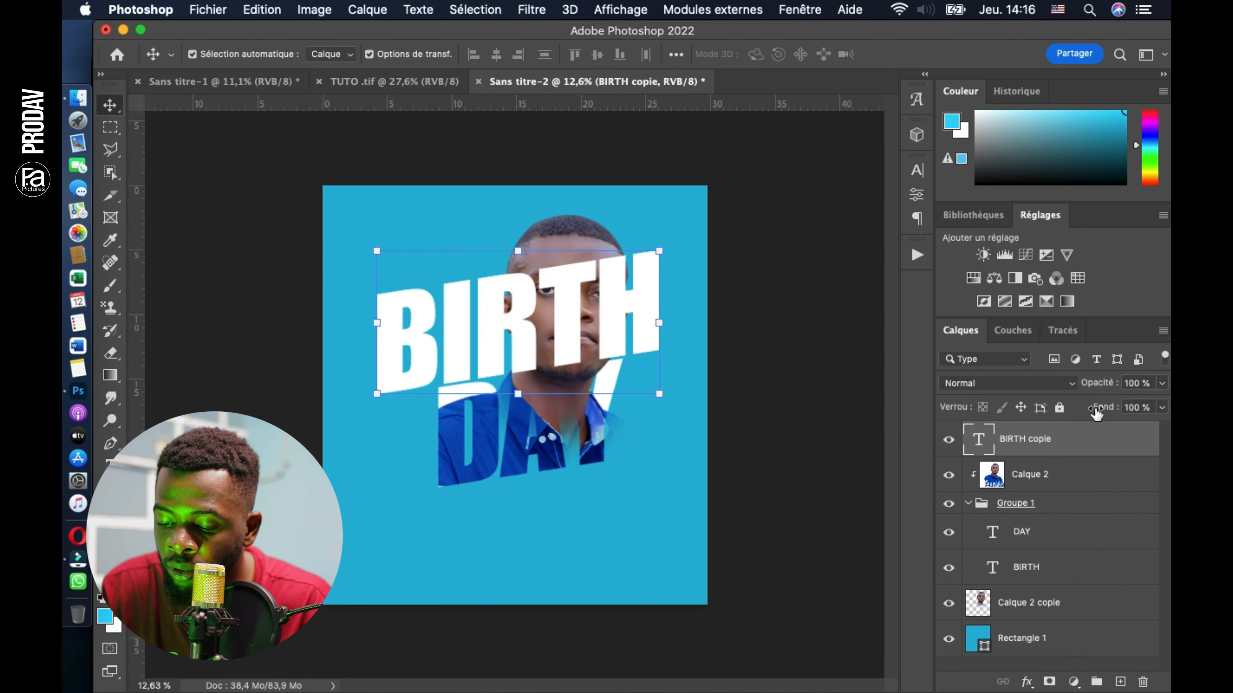
right_click(1096, 449)
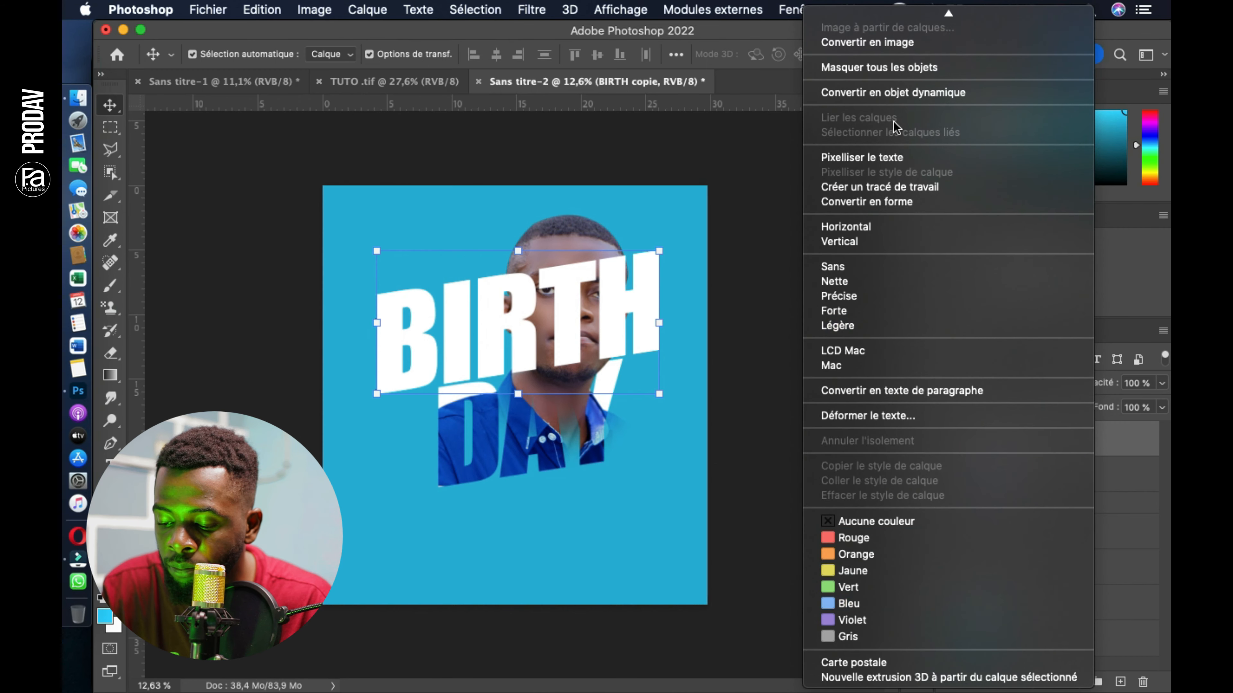
click(873, 201)
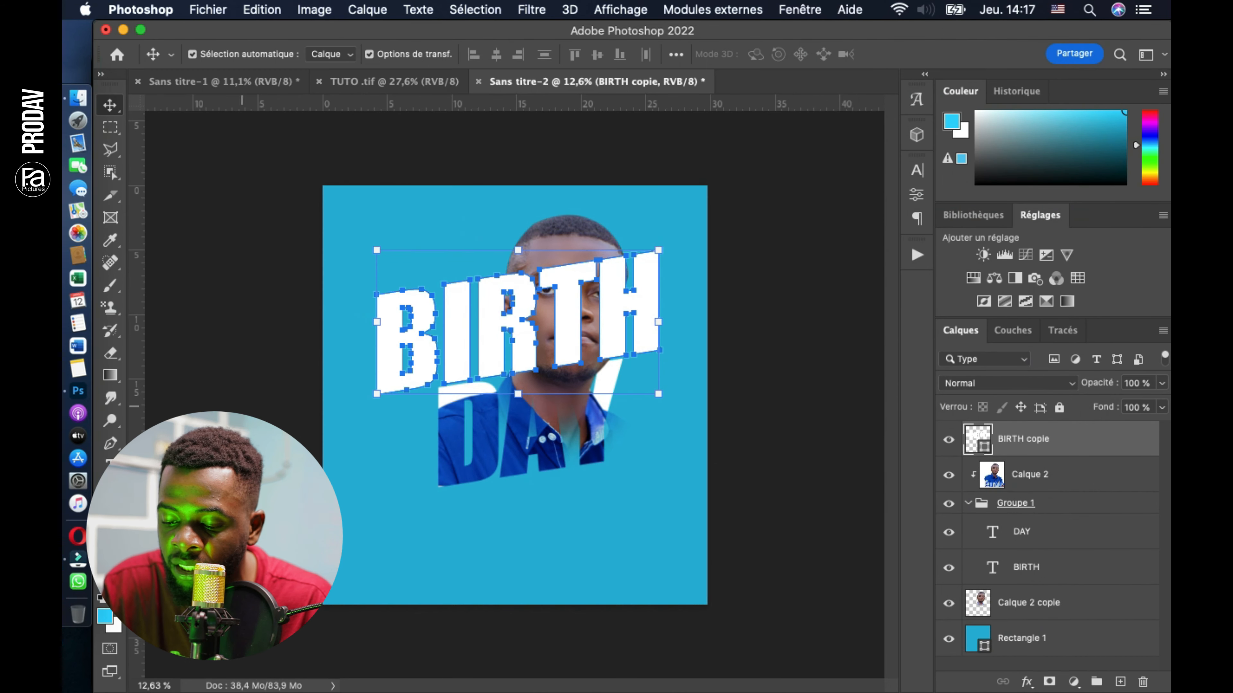
Step: Remove the fill of the BIRTH copie shape and give it a white (ffffff) stroke
key(u)
click(296, 55)
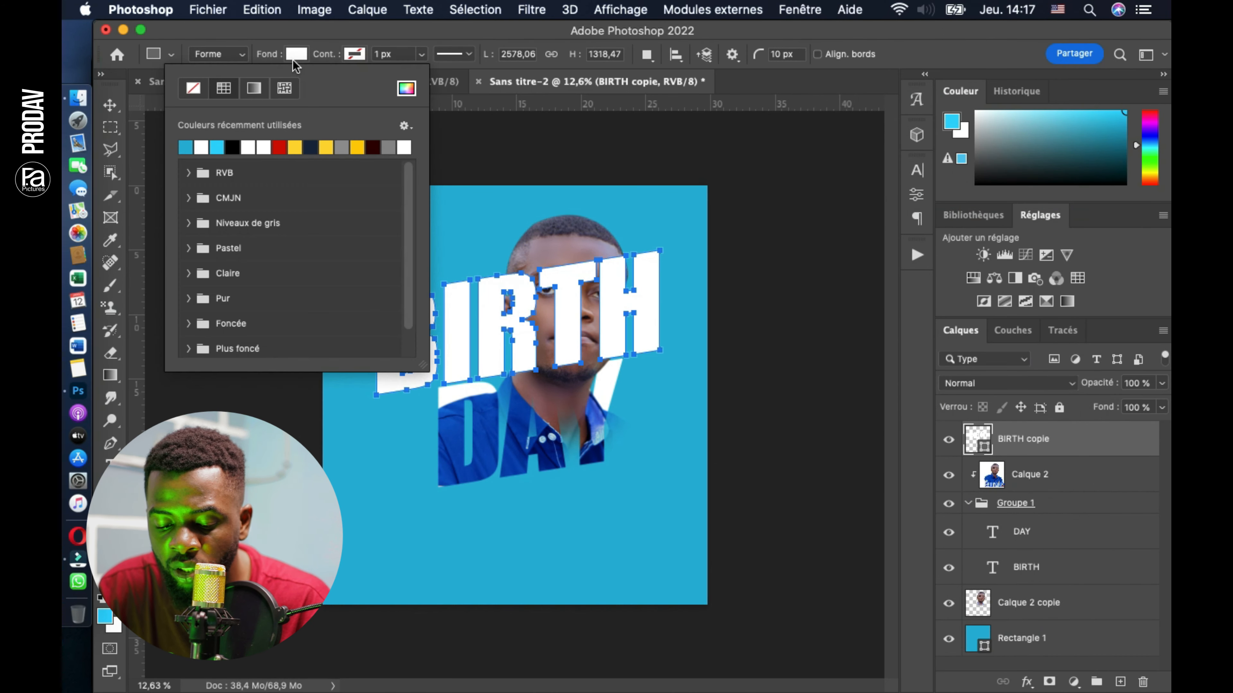
click(193, 88)
click(358, 53)
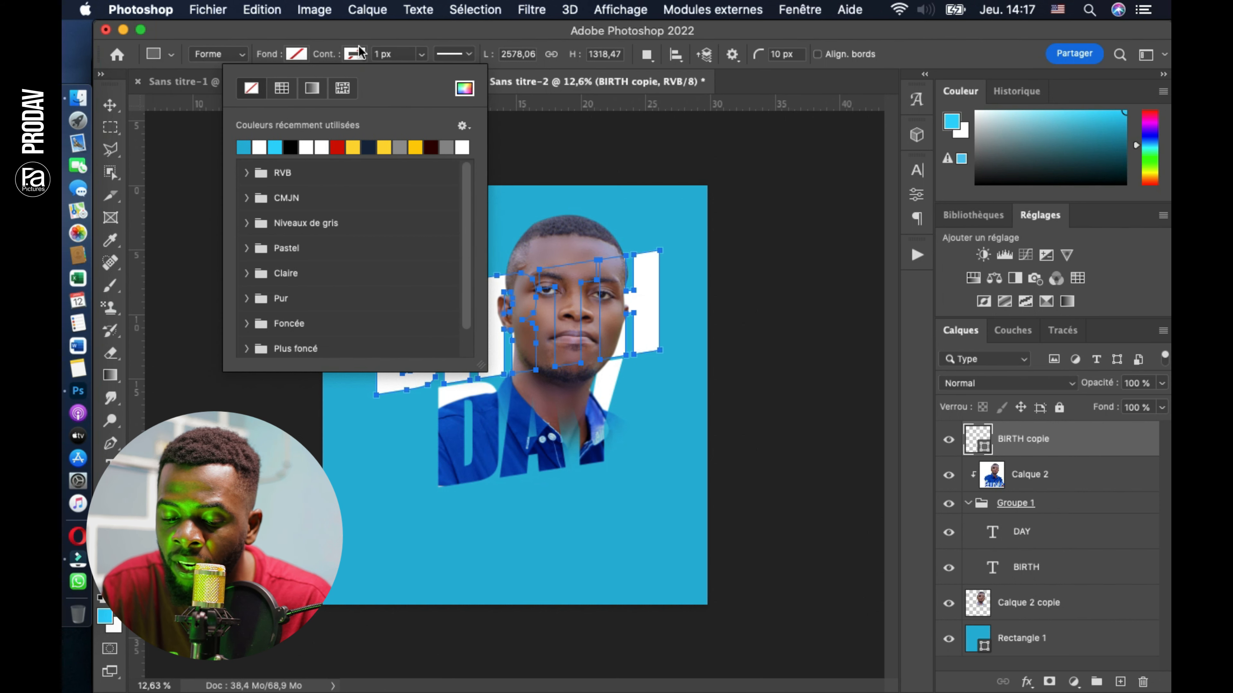
click(464, 88)
click(683, 120)
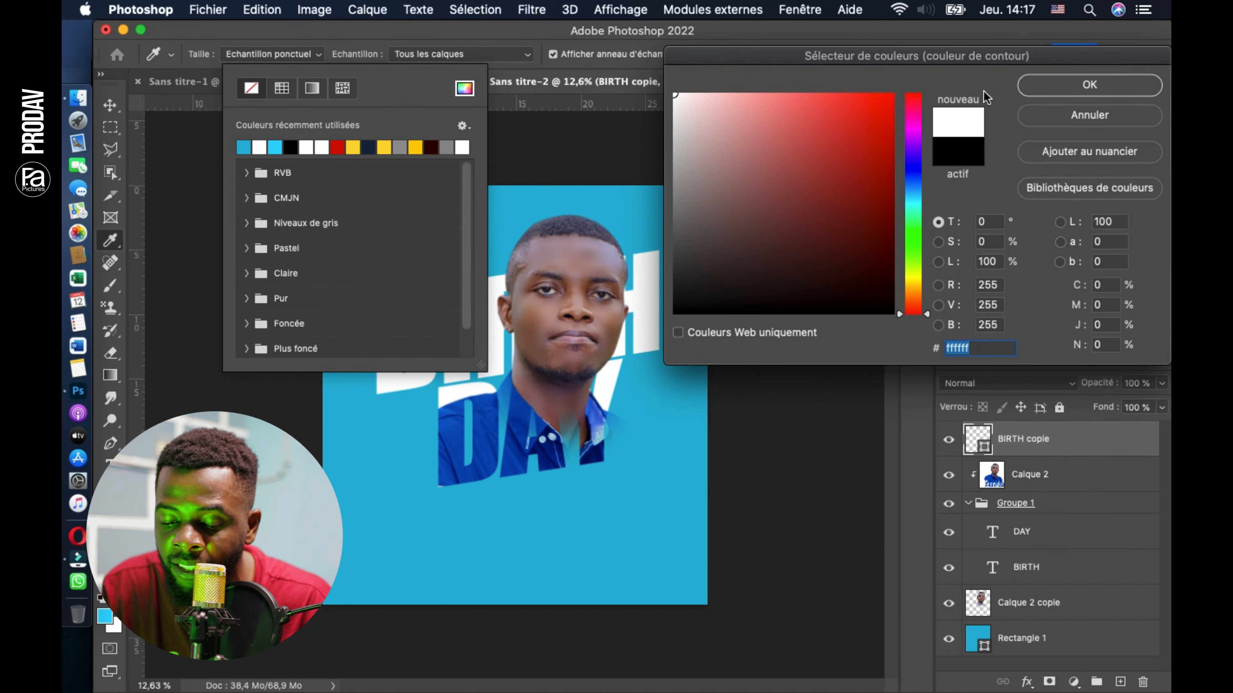
click(1025, 90)
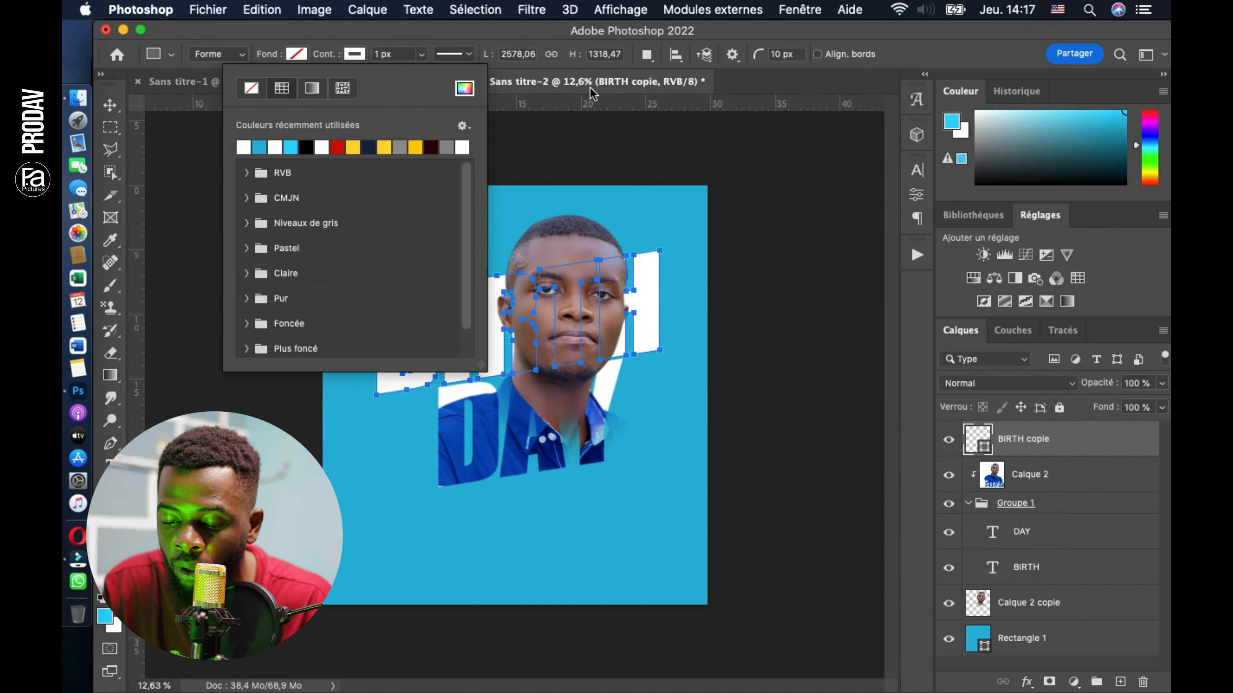
Step: Set the stroke width of the BIRTH copie shape to 6 px
click(396, 55)
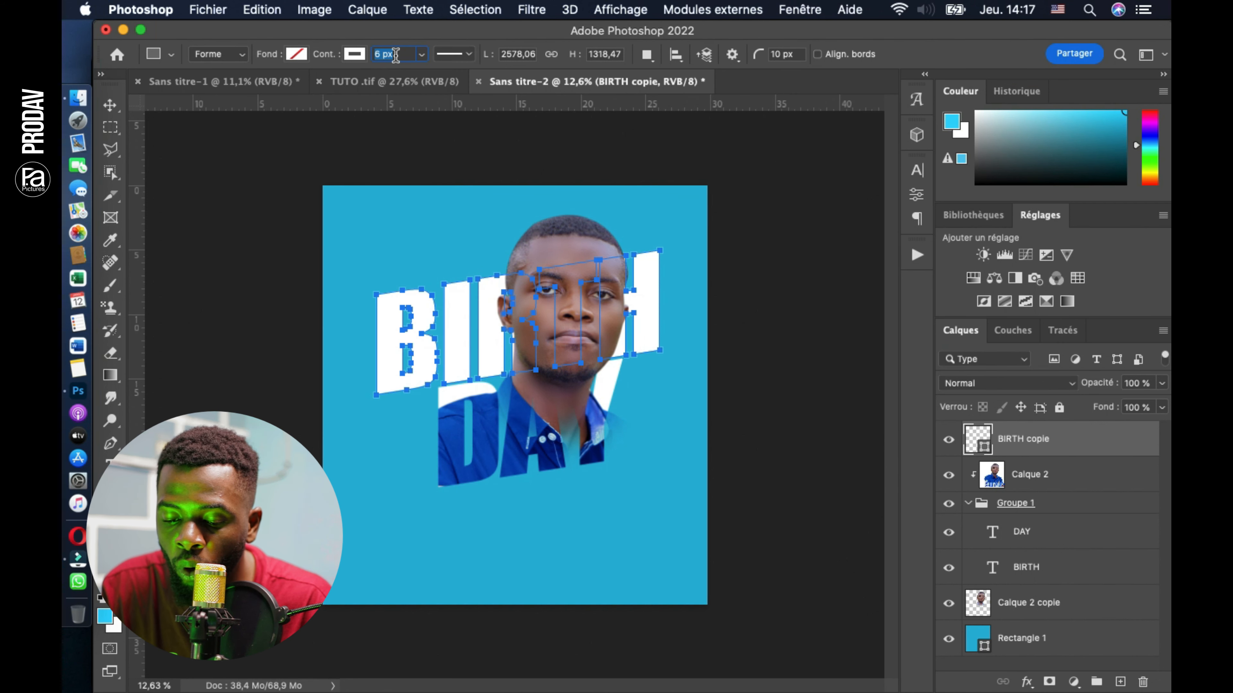
click(112, 104)
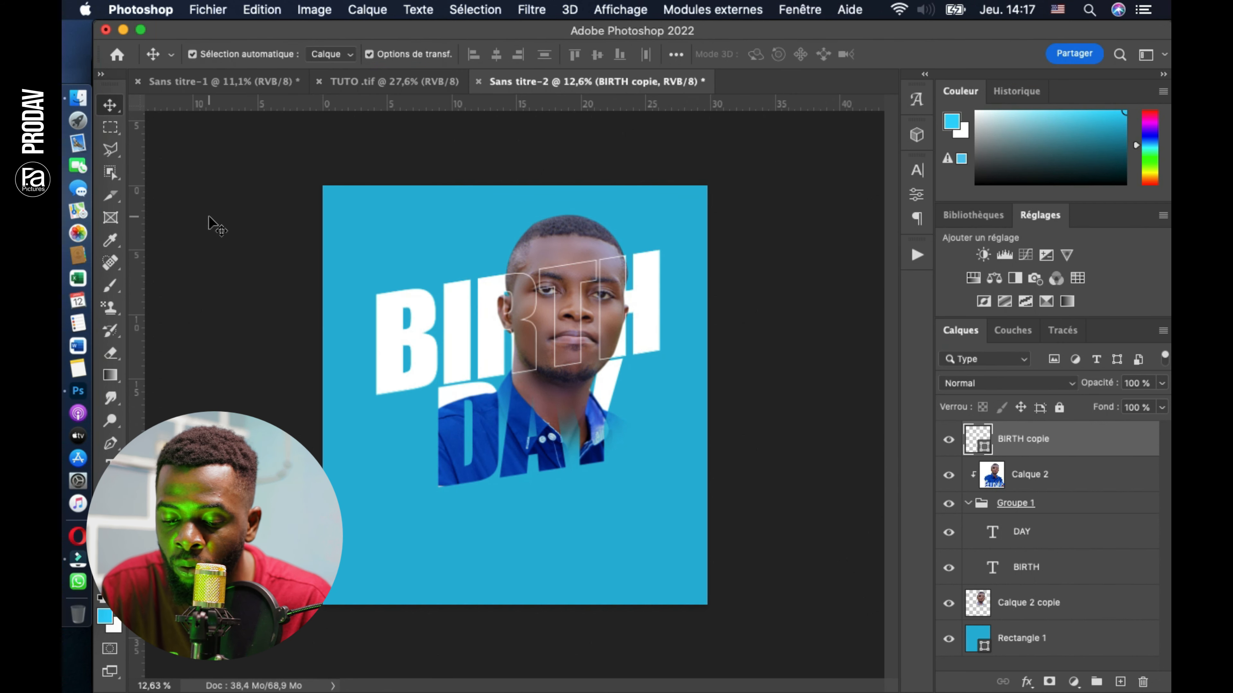
click(210, 225)
scroll(464, 316, up, 3)
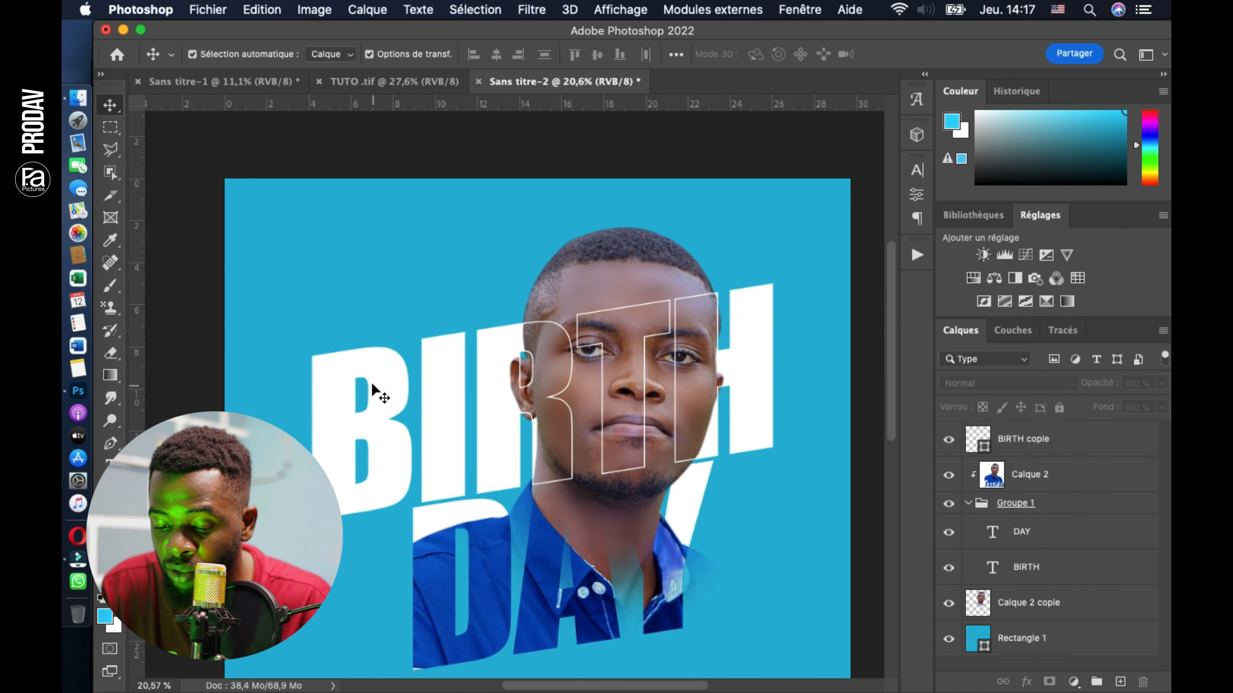
click(373, 385)
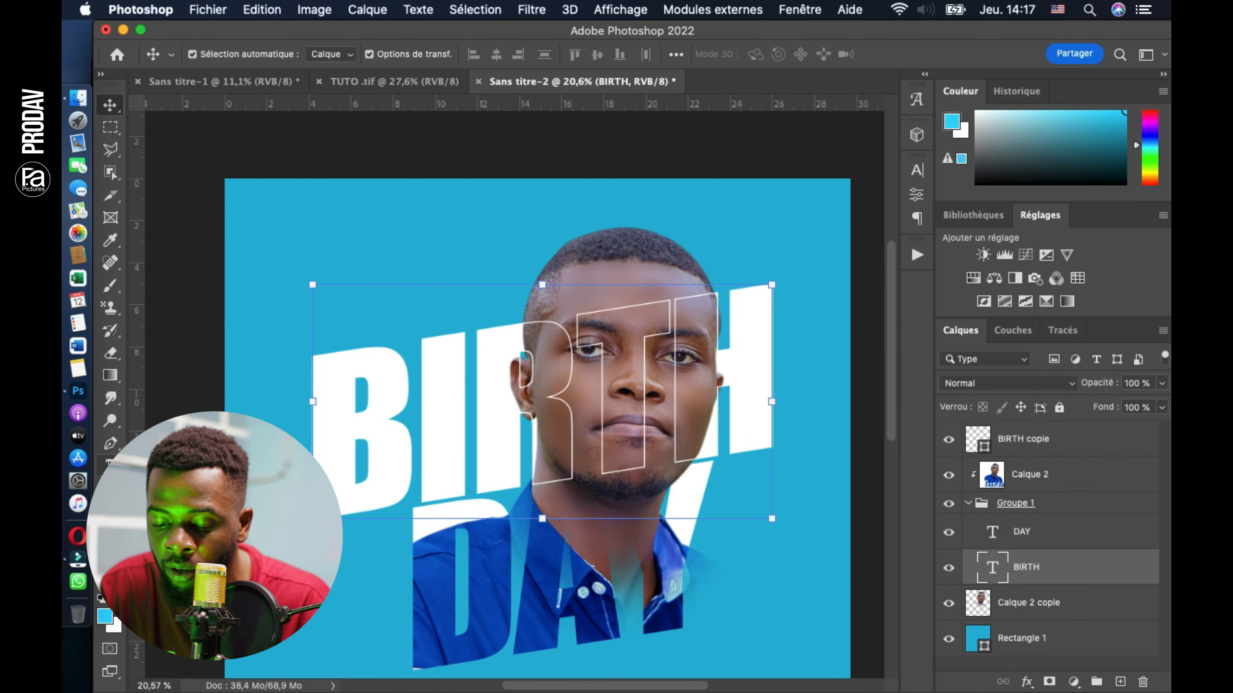
key(u)
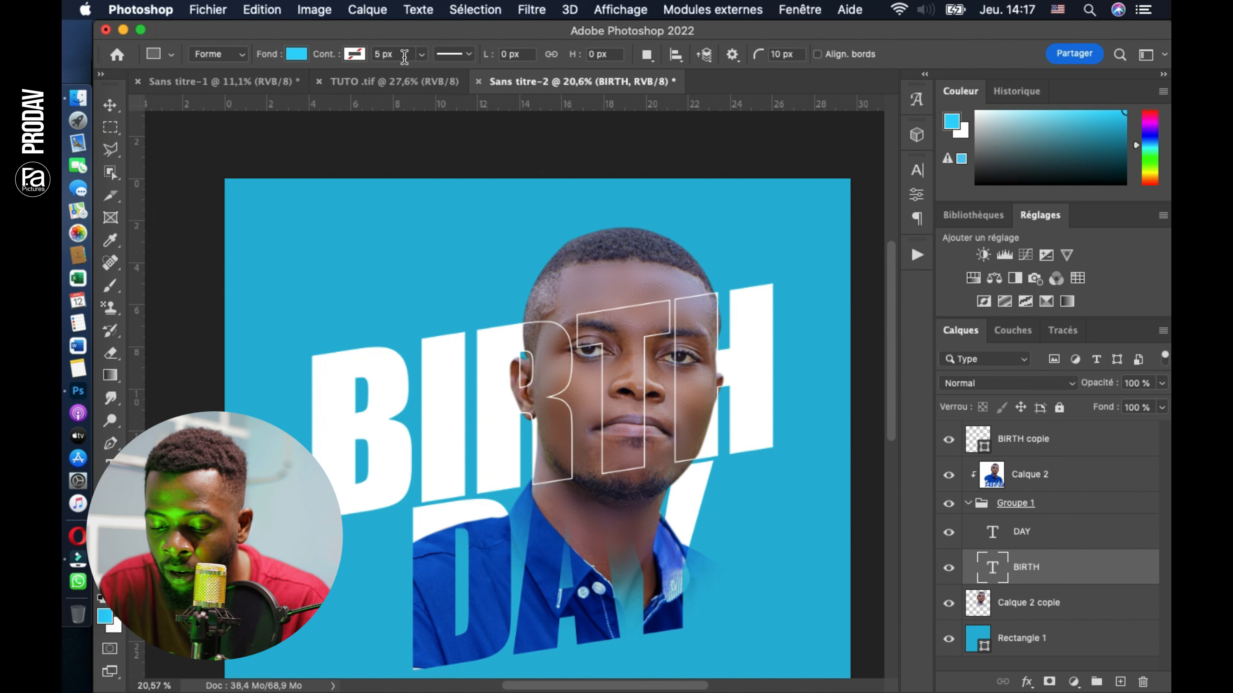
key(Up)
key(Up)
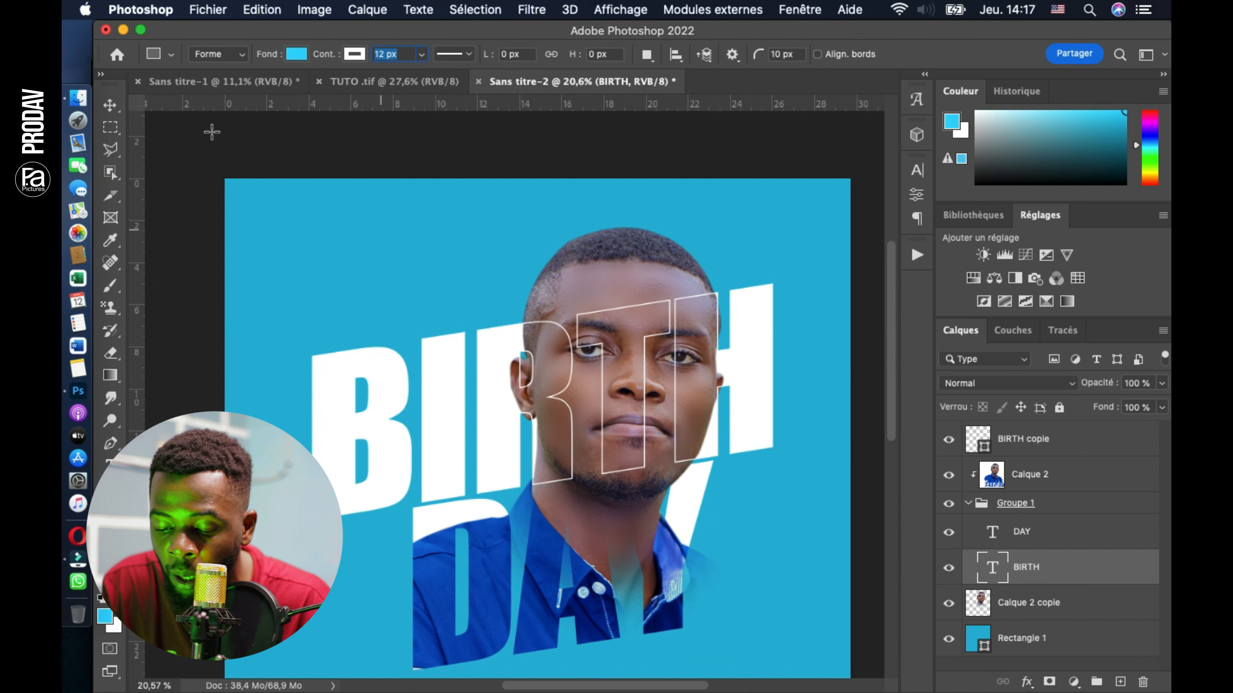
click(120, 109)
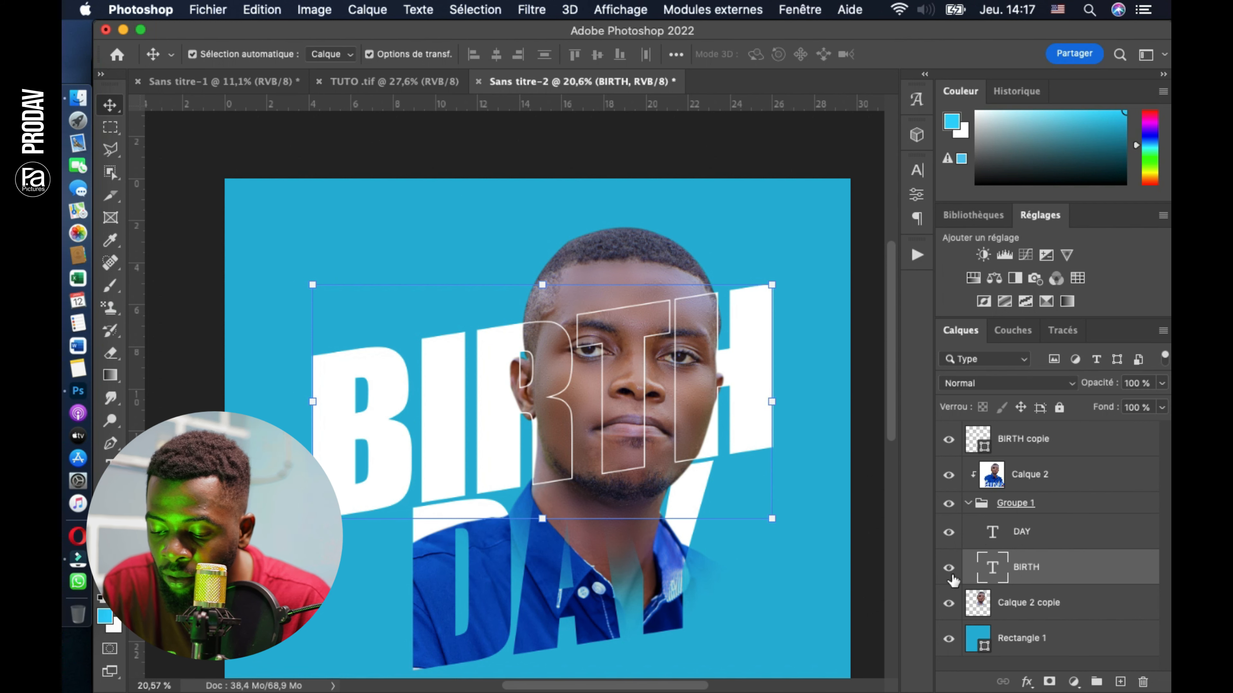
key(u)
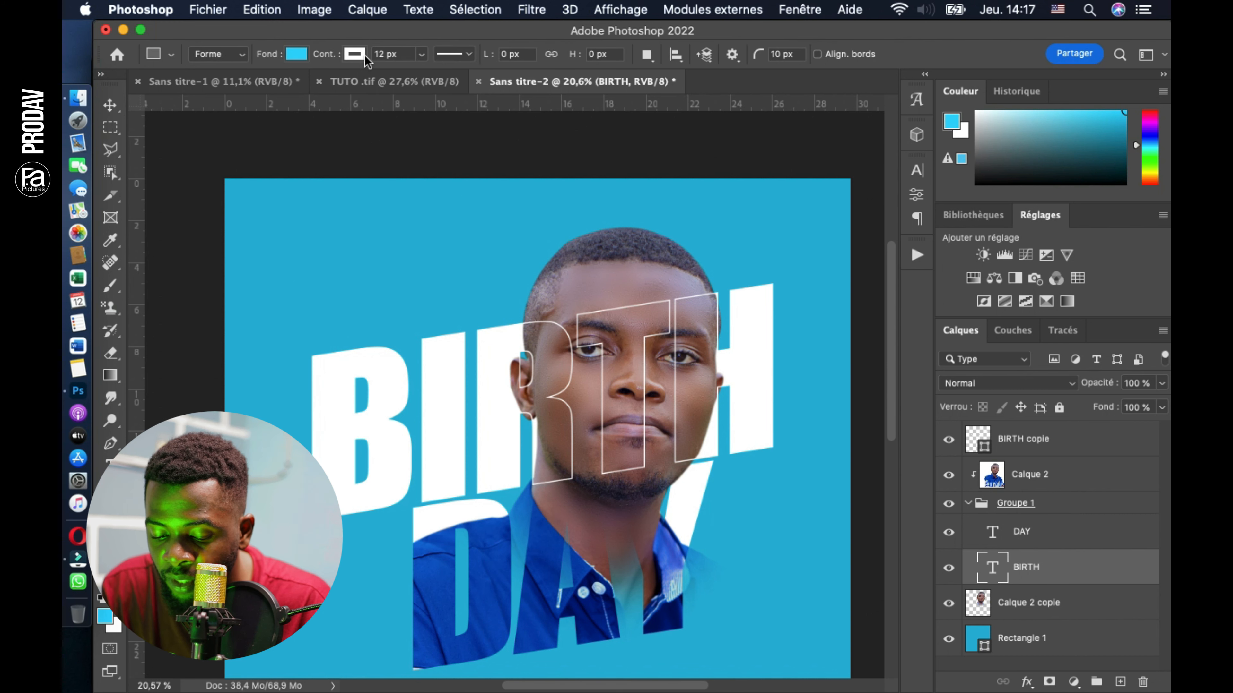
click(355, 55)
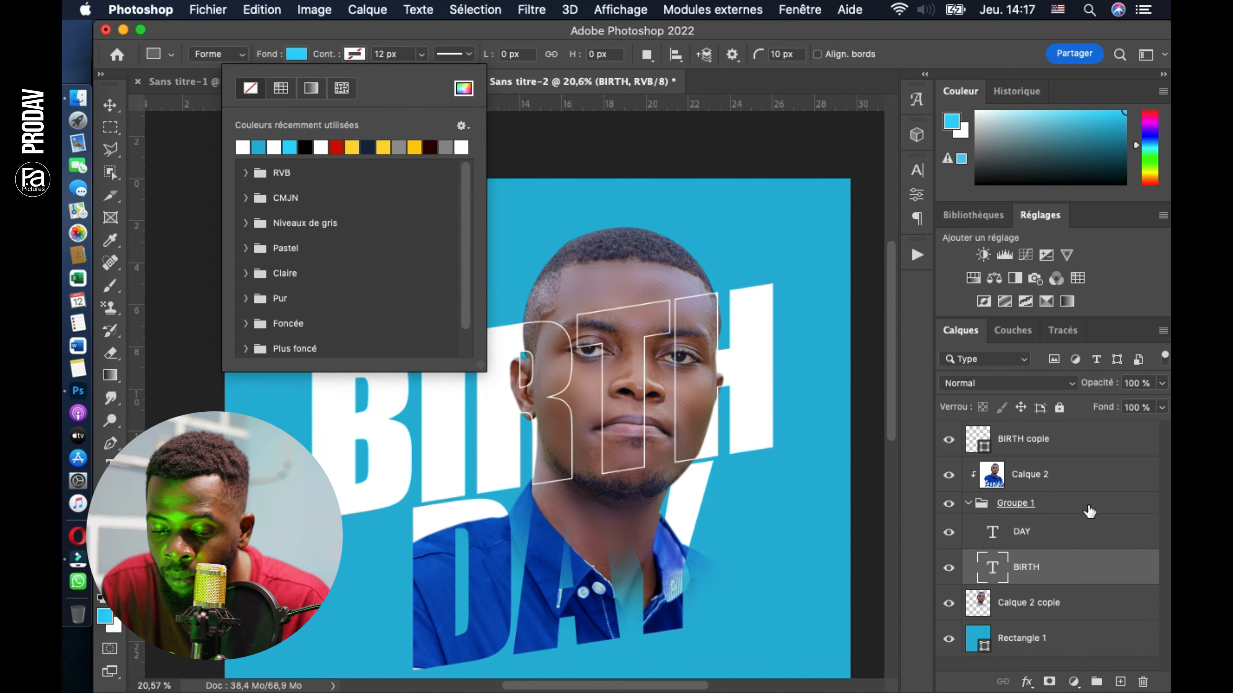
Step: Select the BIRTH copie shape and set its stroke width to 12 px
double_click(1018, 441)
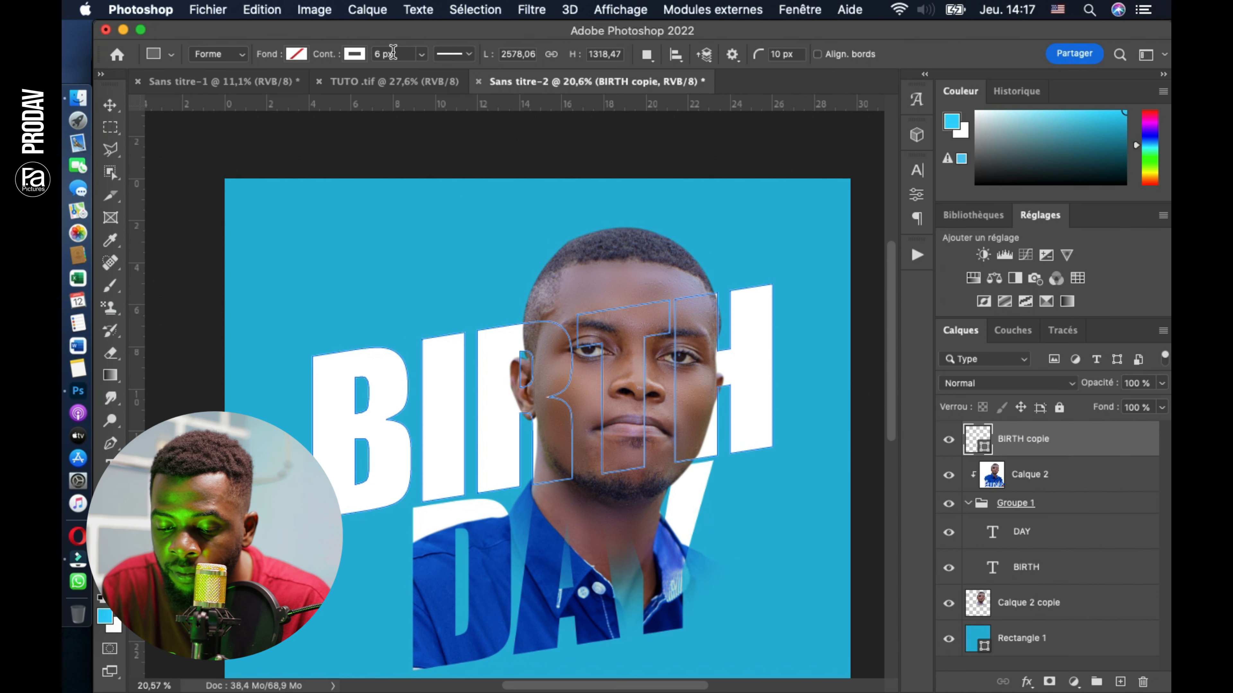
key(Up)
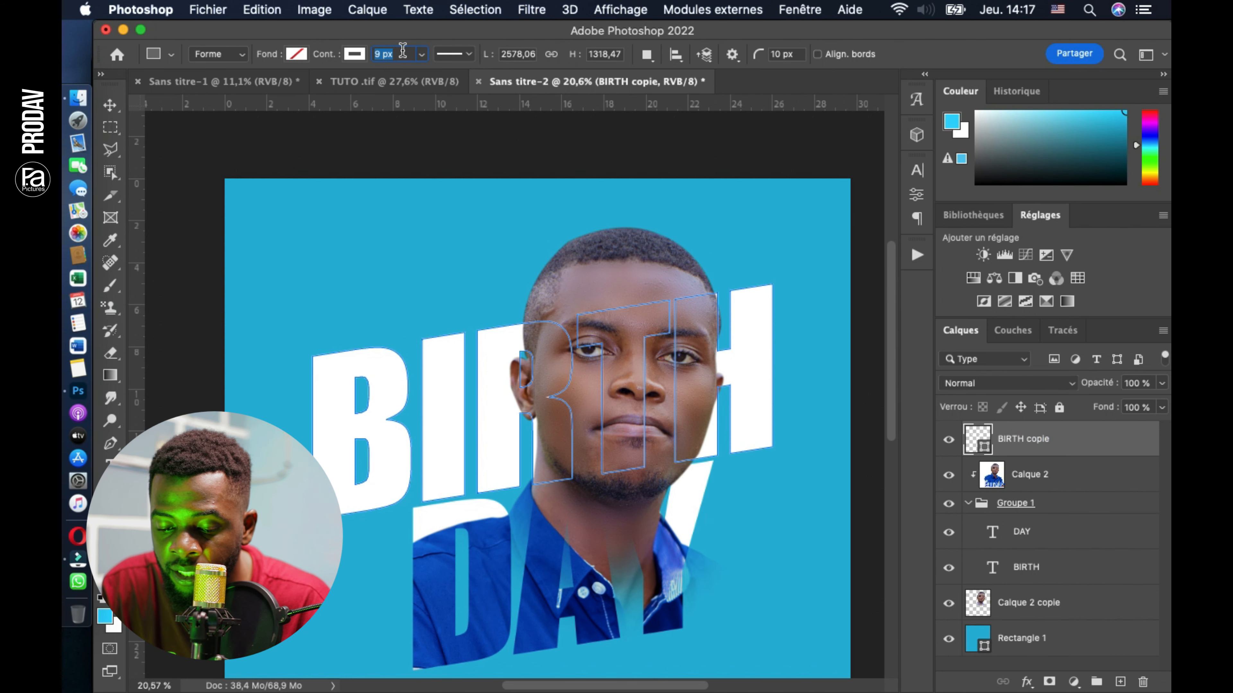
key(Return)
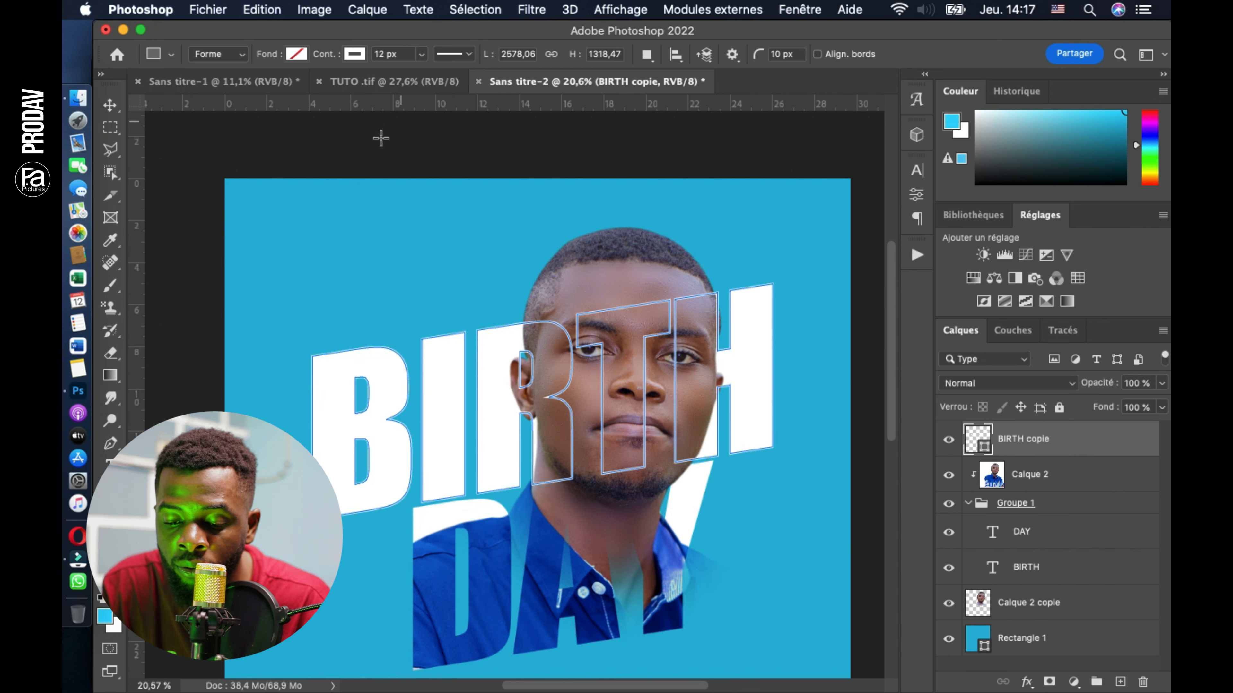
click(109, 105)
click(222, 236)
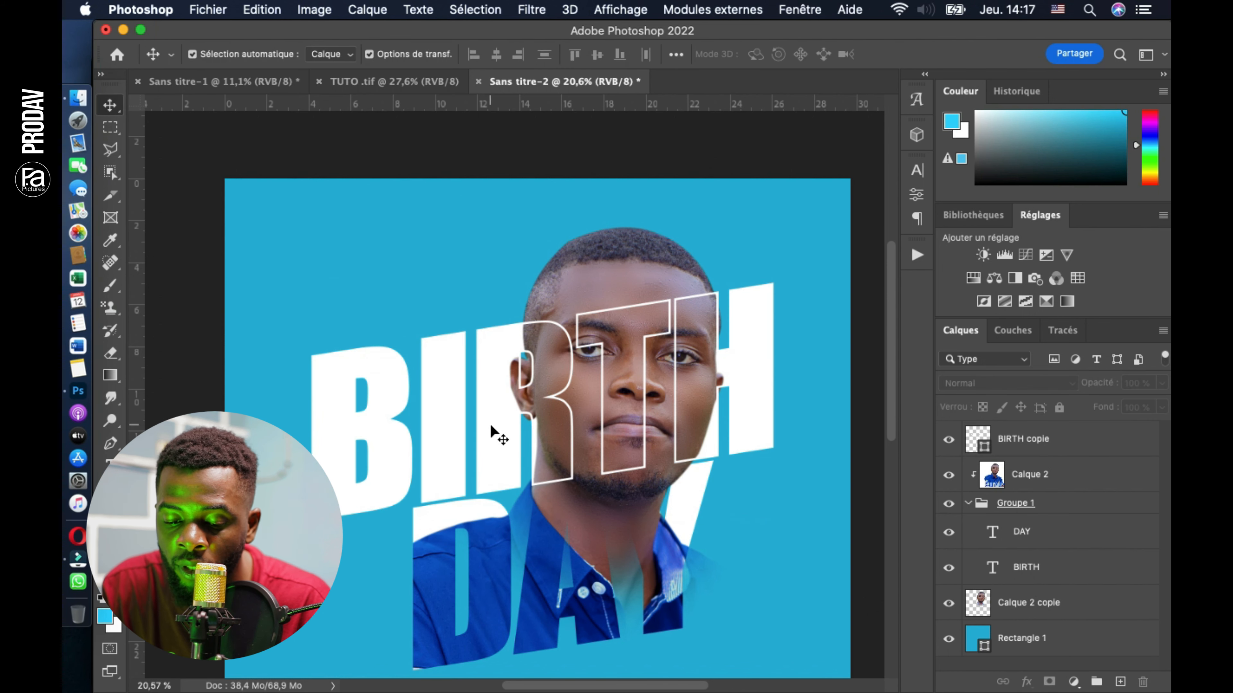
Step: Duplicate the DAY text layer above BIRTH copie and convert the copy to a shape
scroll(491, 427, down, 3)
click(439, 391)
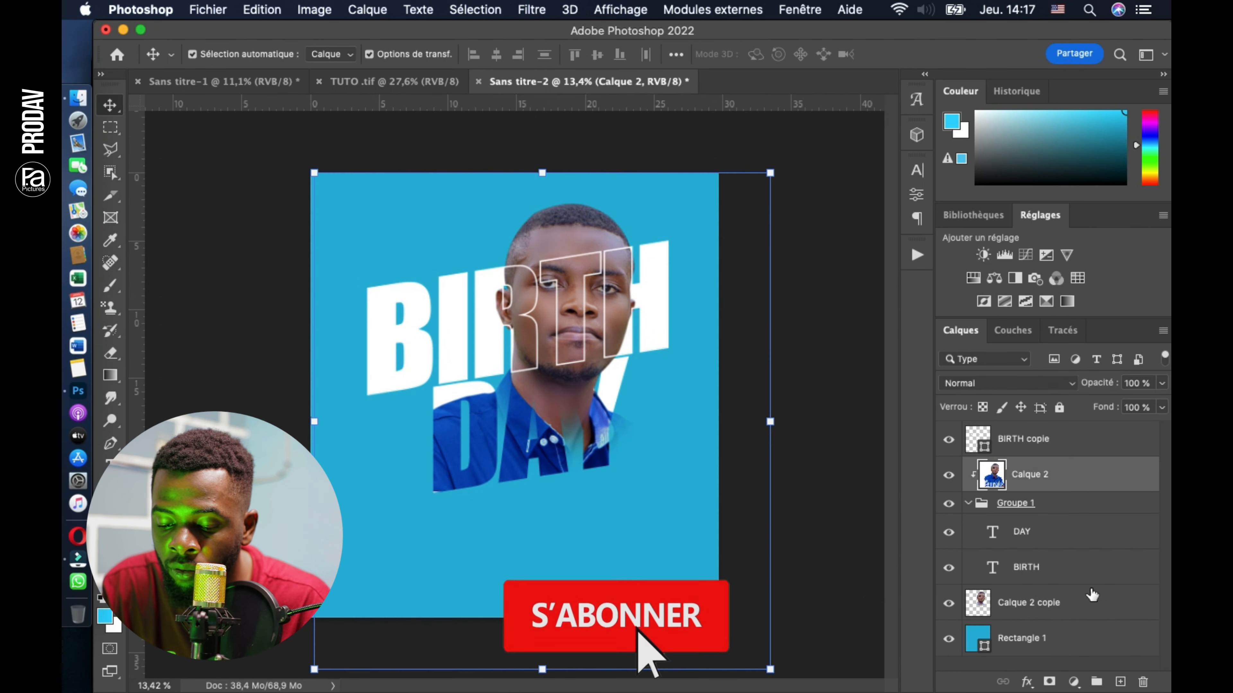
click(1051, 542)
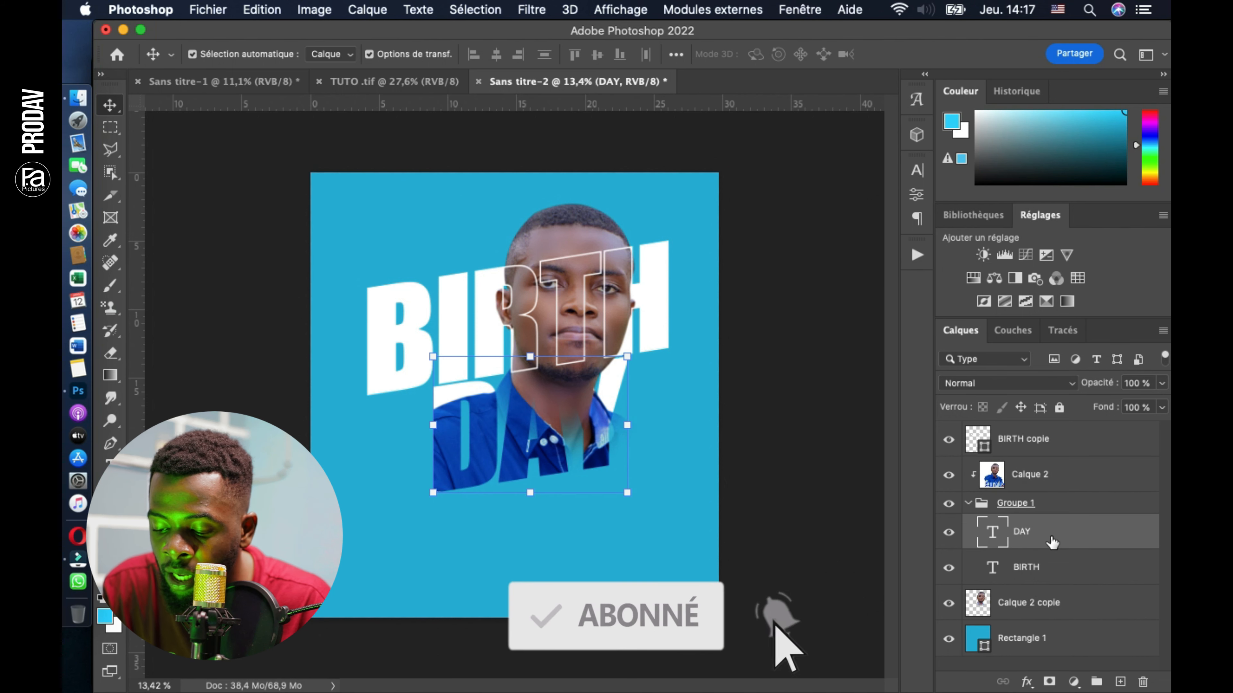
key(super+j)
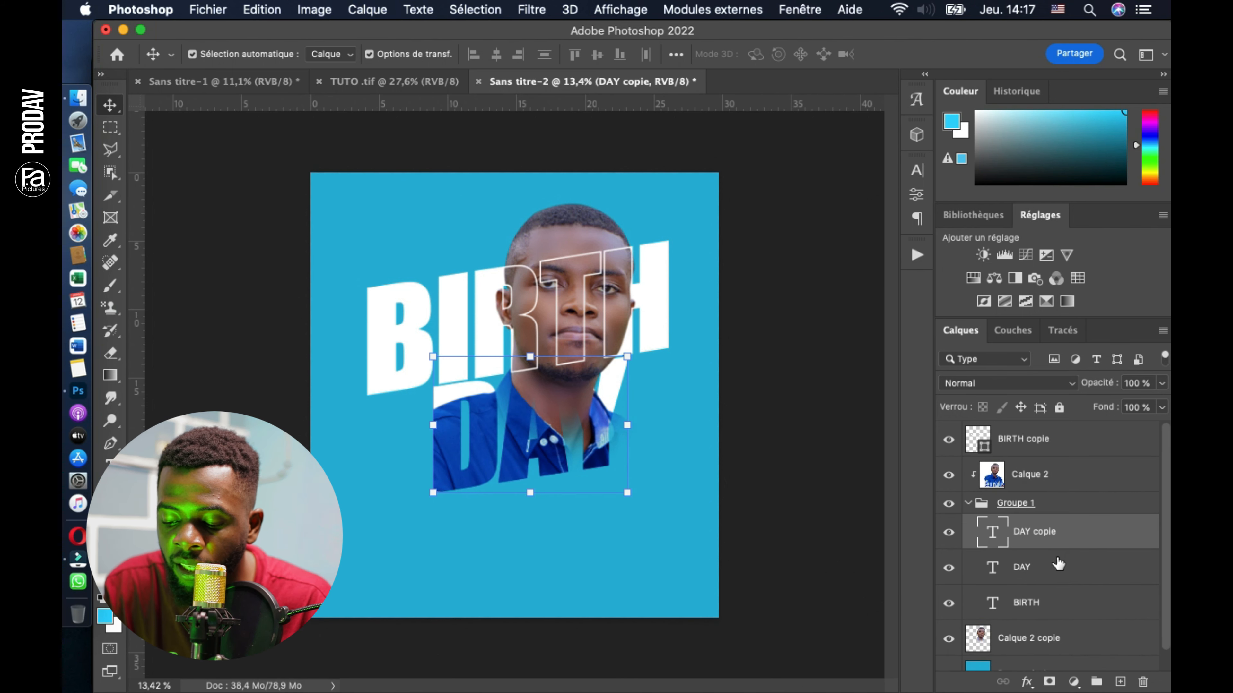
drag(1080, 536, 1054, 431)
right_click(1058, 427)
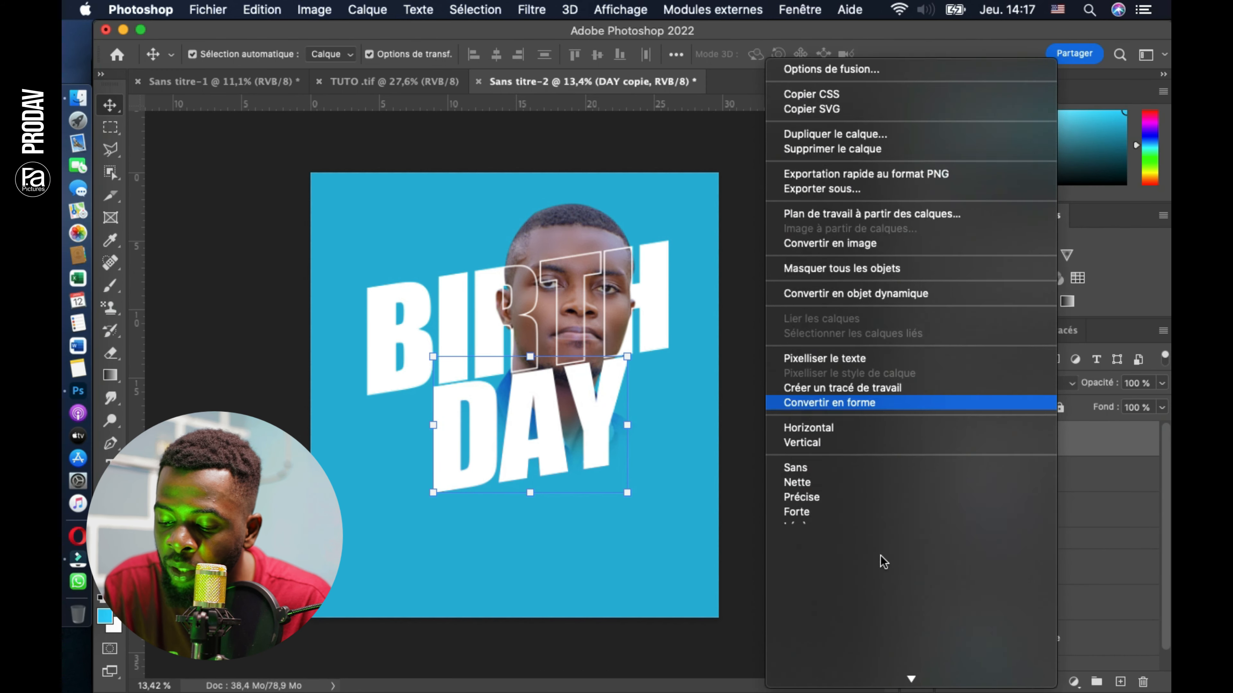
scroll(883, 562, down, 5)
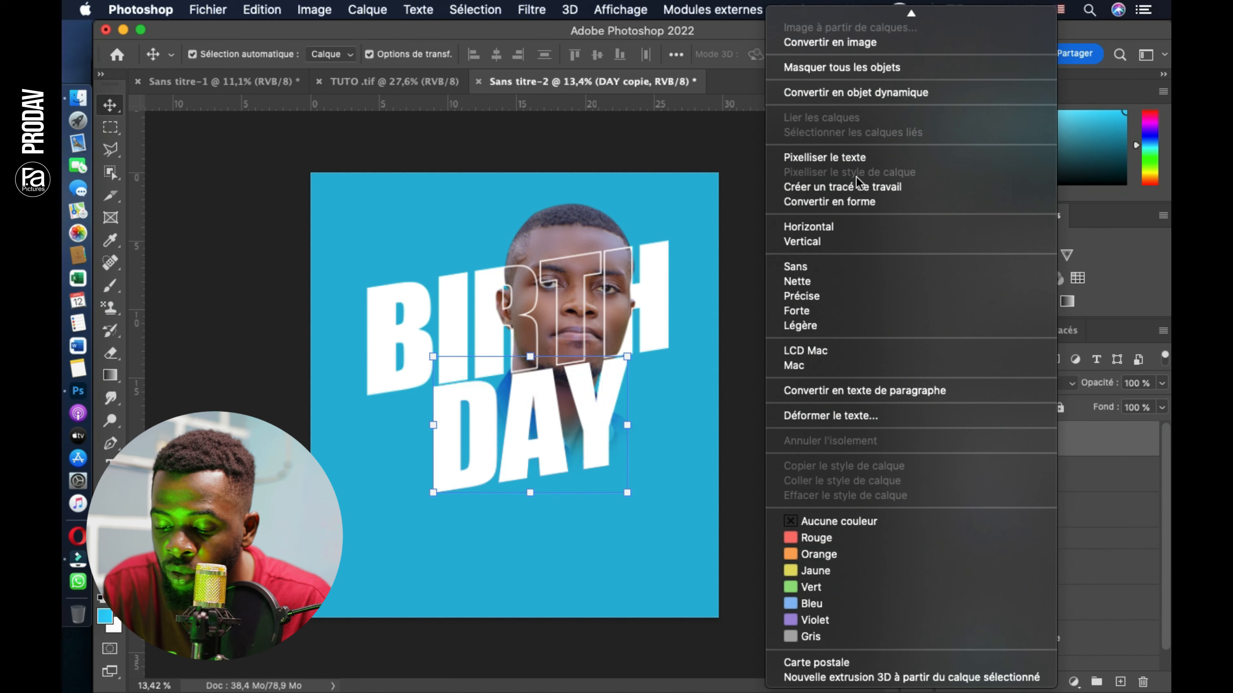
click(849, 202)
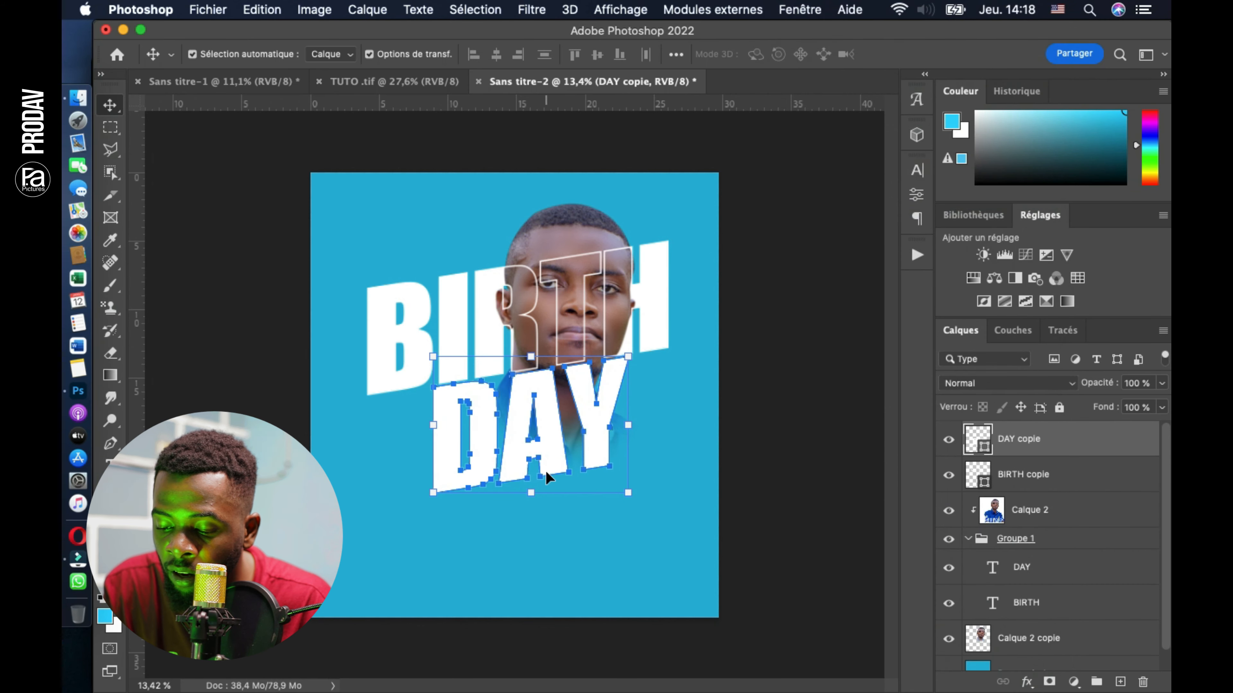
Step: Remove the fill of the DAY copie shape and give it a white (ffffff) stroke
key(a)
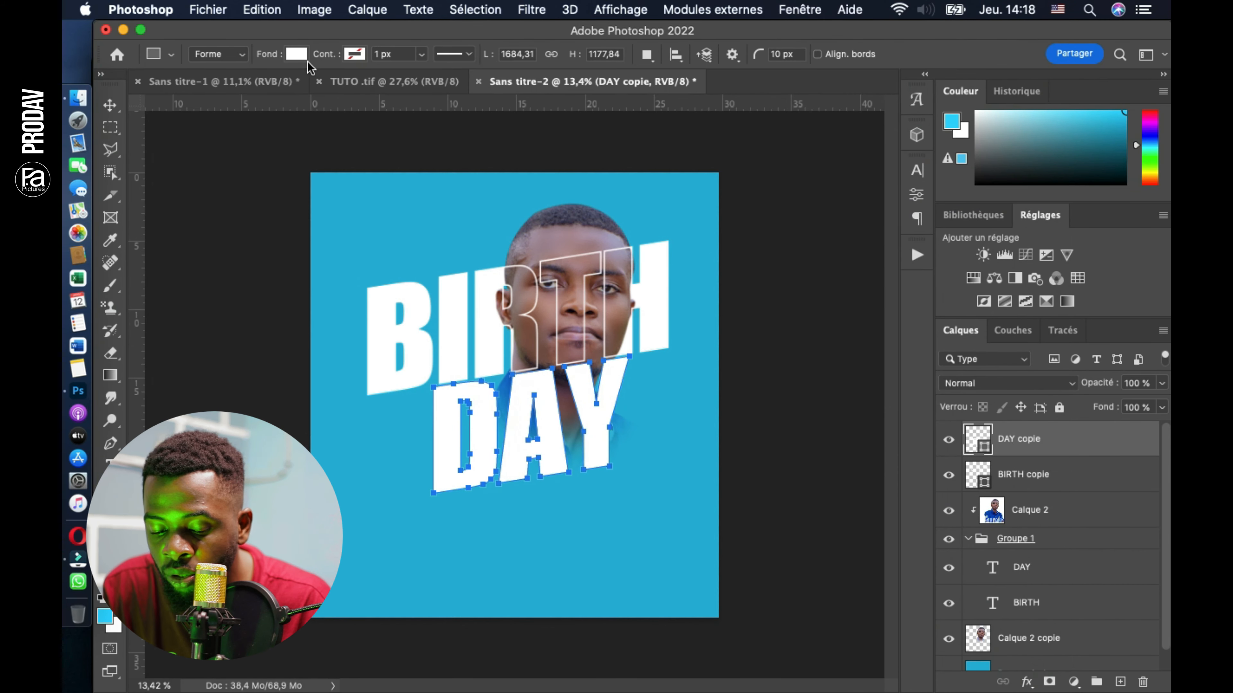
click(295, 55)
click(192, 88)
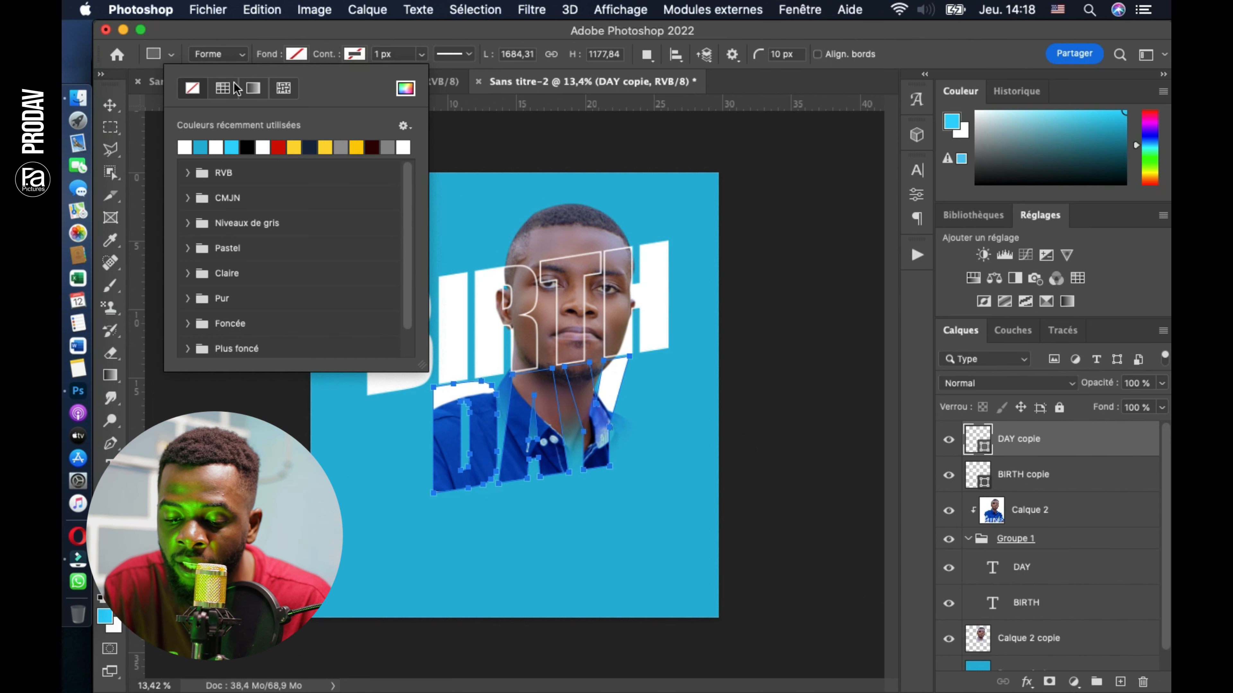
click(361, 55)
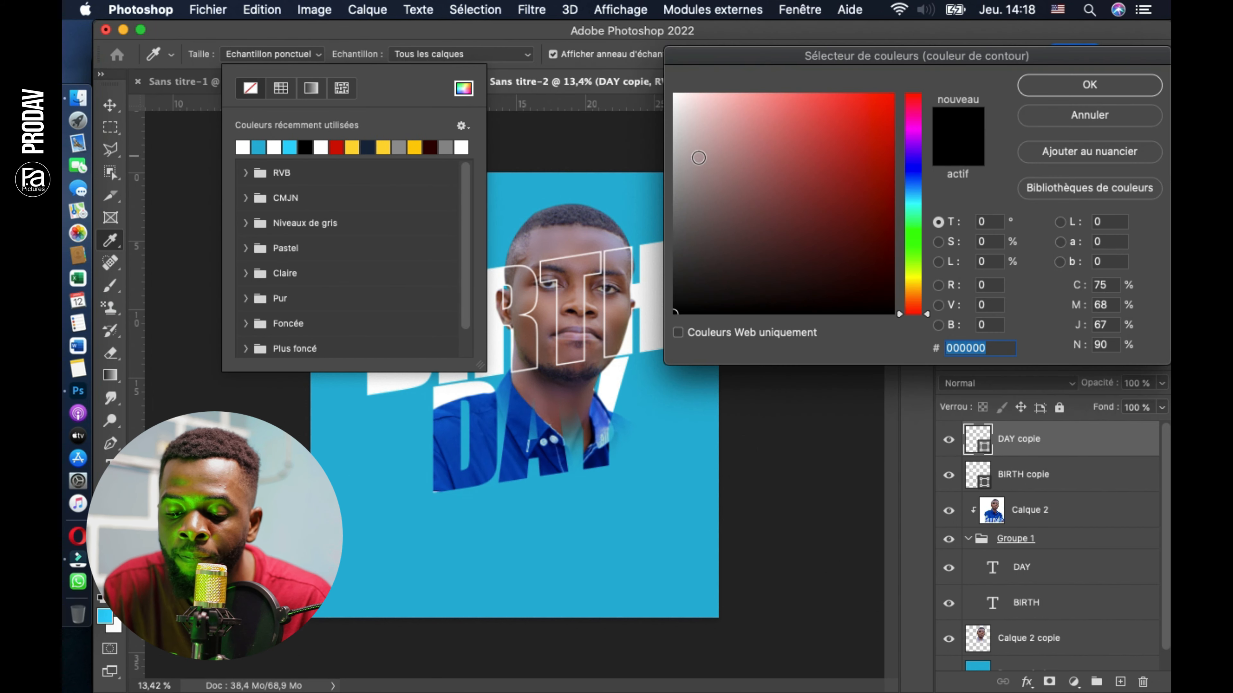
drag(698, 158, 604, 35)
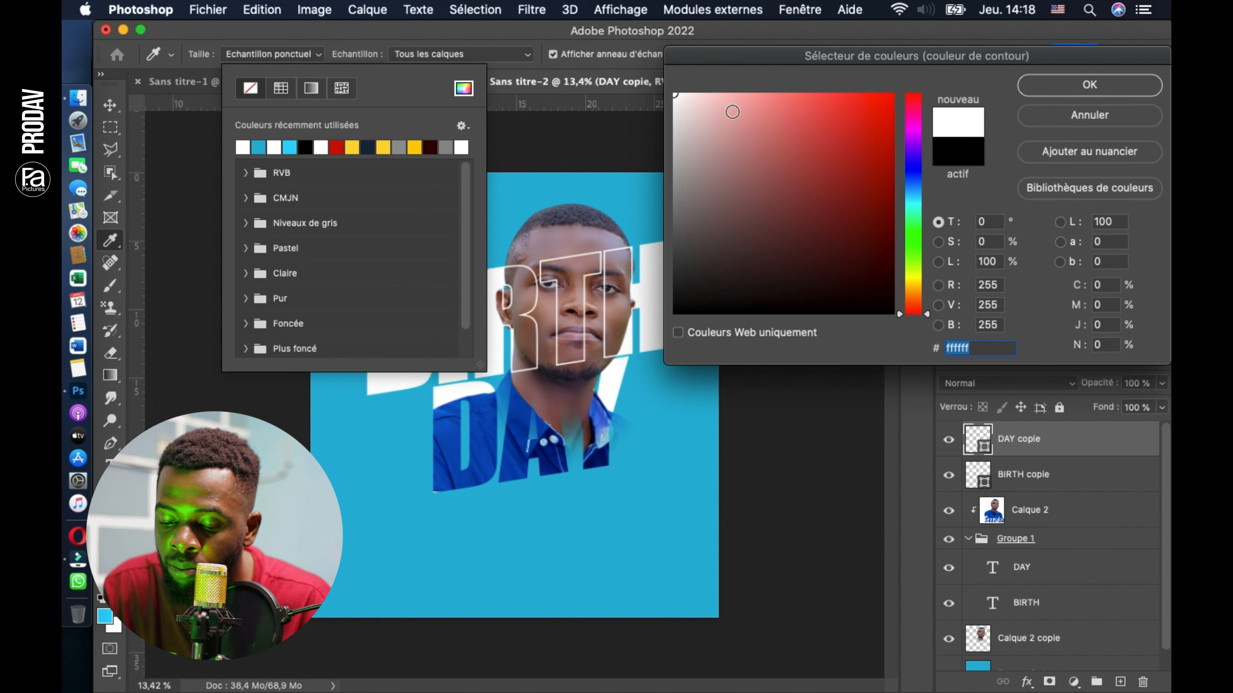
click(892, 113)
drag(764, 100, 602, 6)
click(1132, 89)
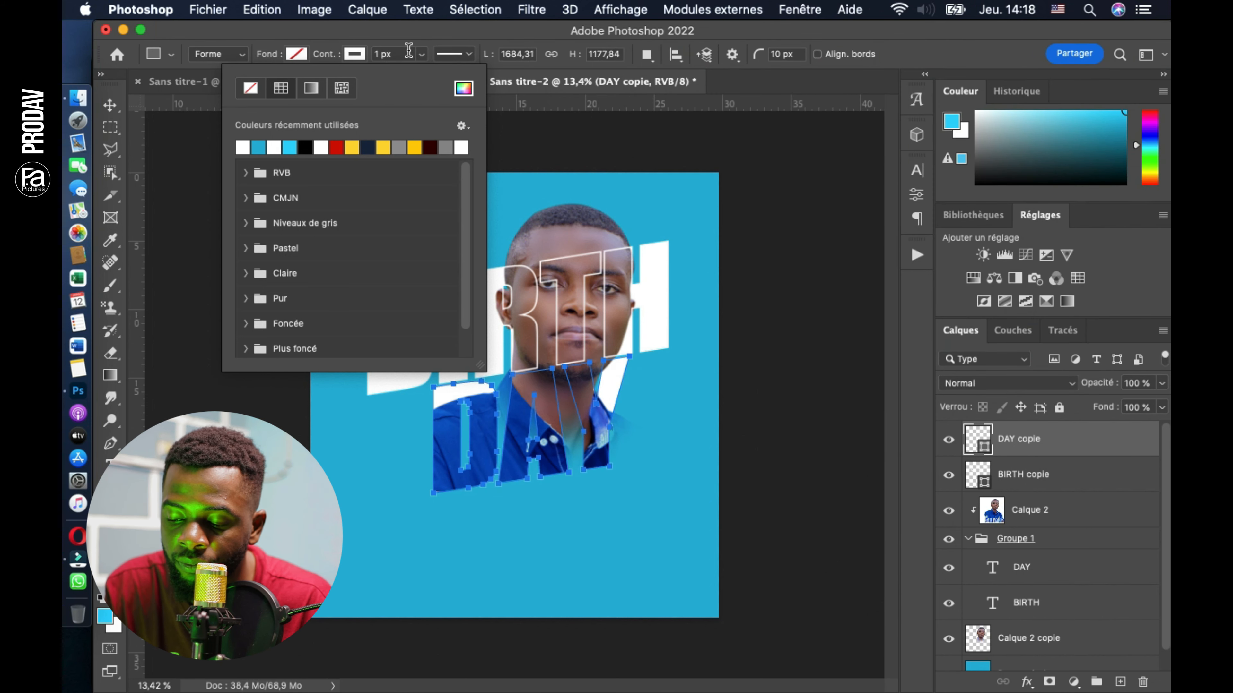
Step: Set the stroke width of the DAY copie shape to 12 px and deselect it
click(408, 51)
text(12)
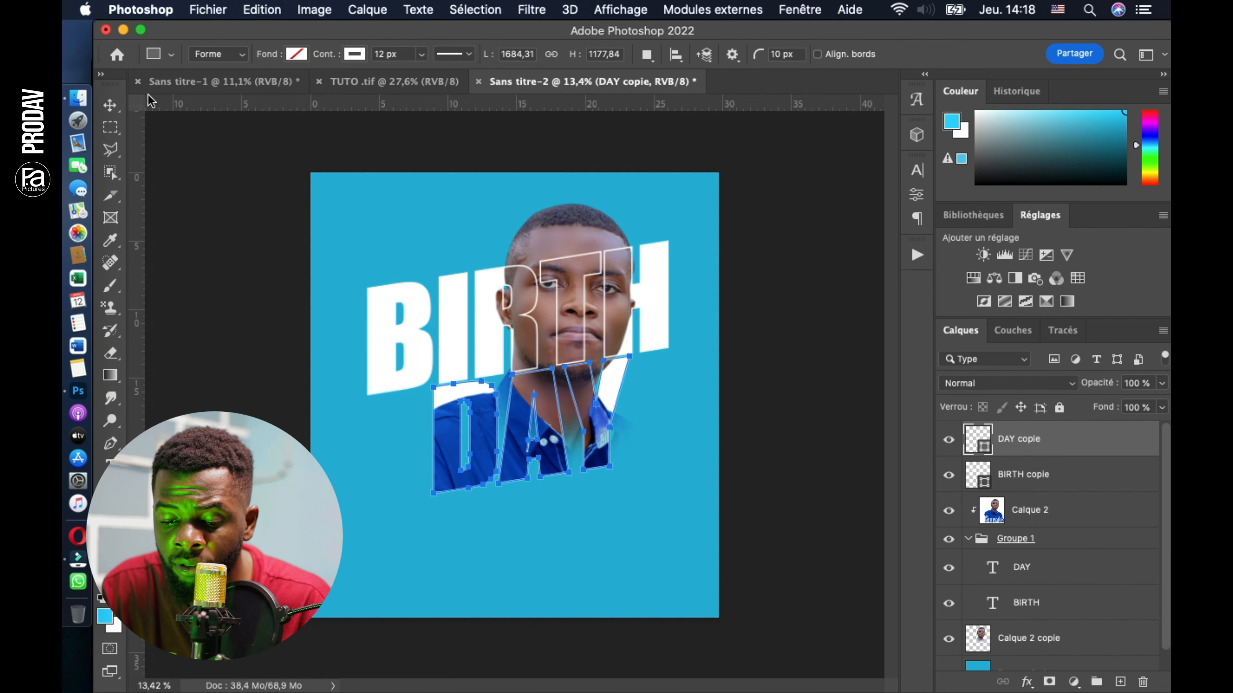
click(110, 104)
click(187, 256)
scroll(566, 518, up, 2)
scroll(567, 519, down, 1)
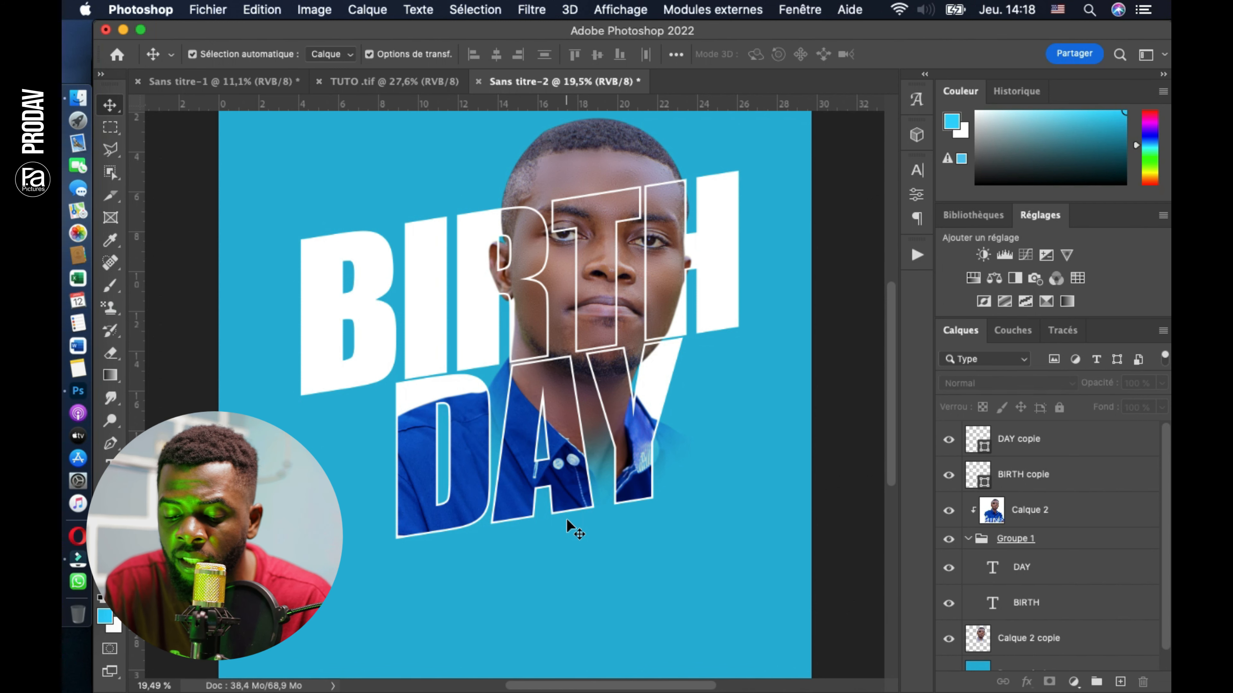
scroll(566, 519, up, 1)
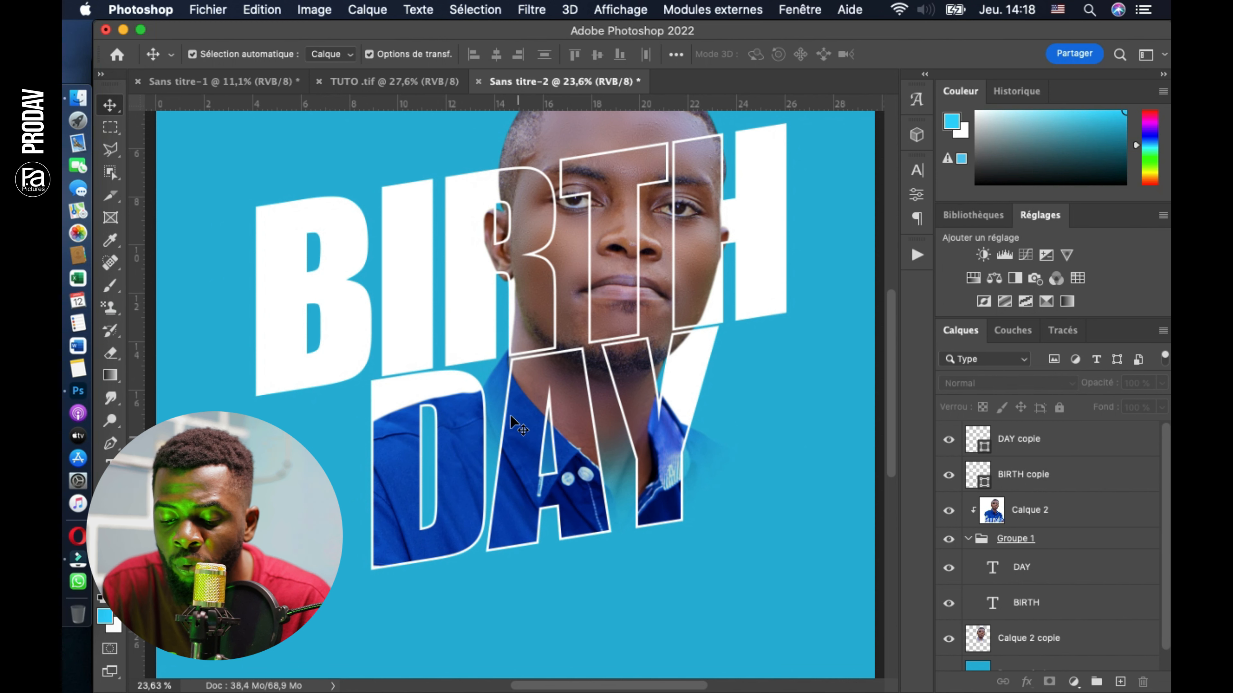
Step: Add a black drop shadow to the BIRTH copie shape with 100 % opacity, 2 px distance and a moderate blur size
click(1017, 450)
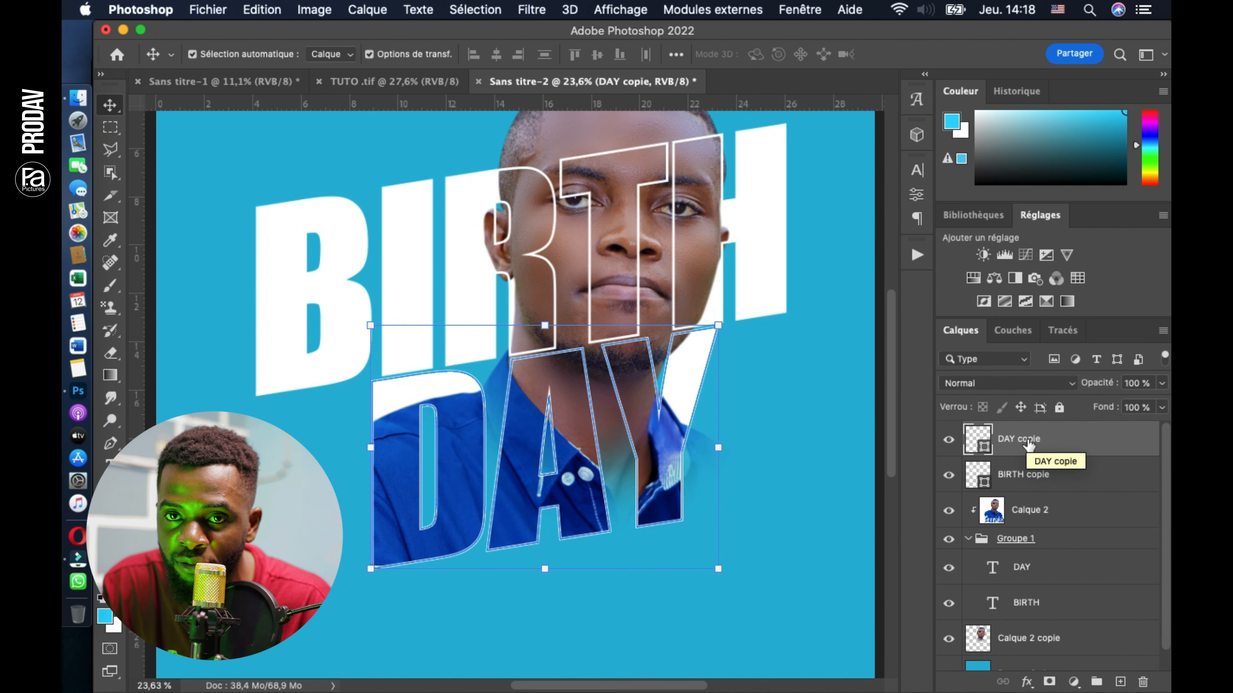
click(1067, 473)
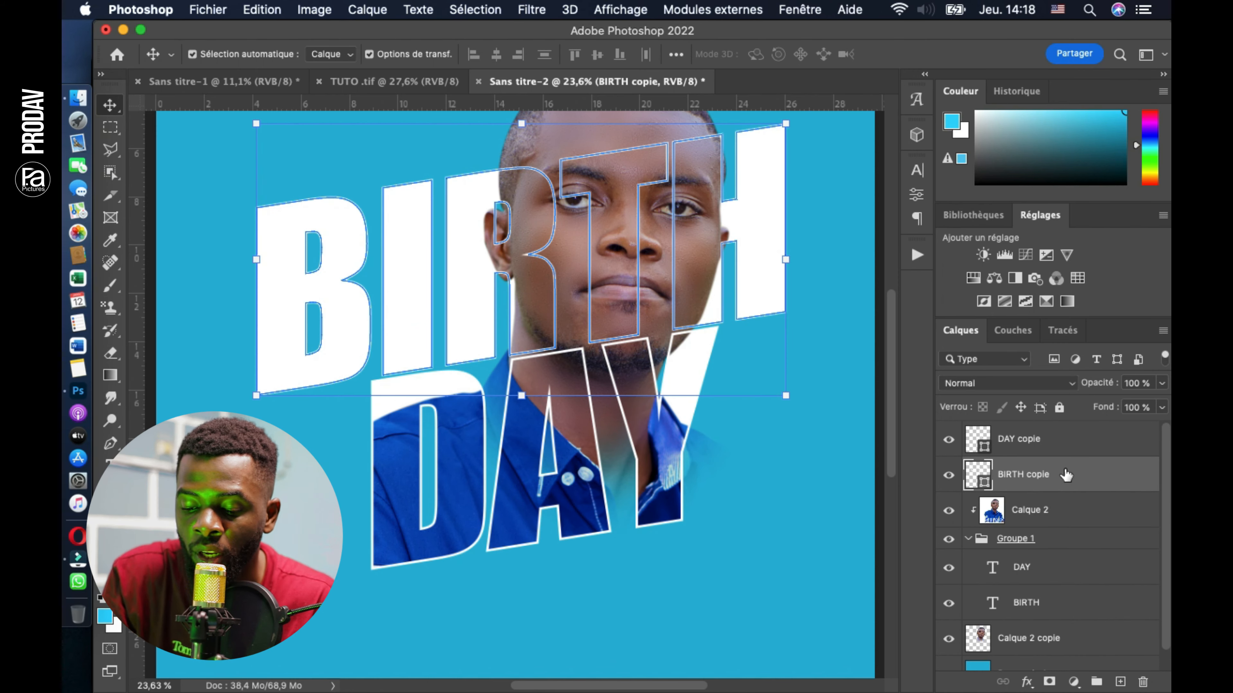
click(1026, 682)
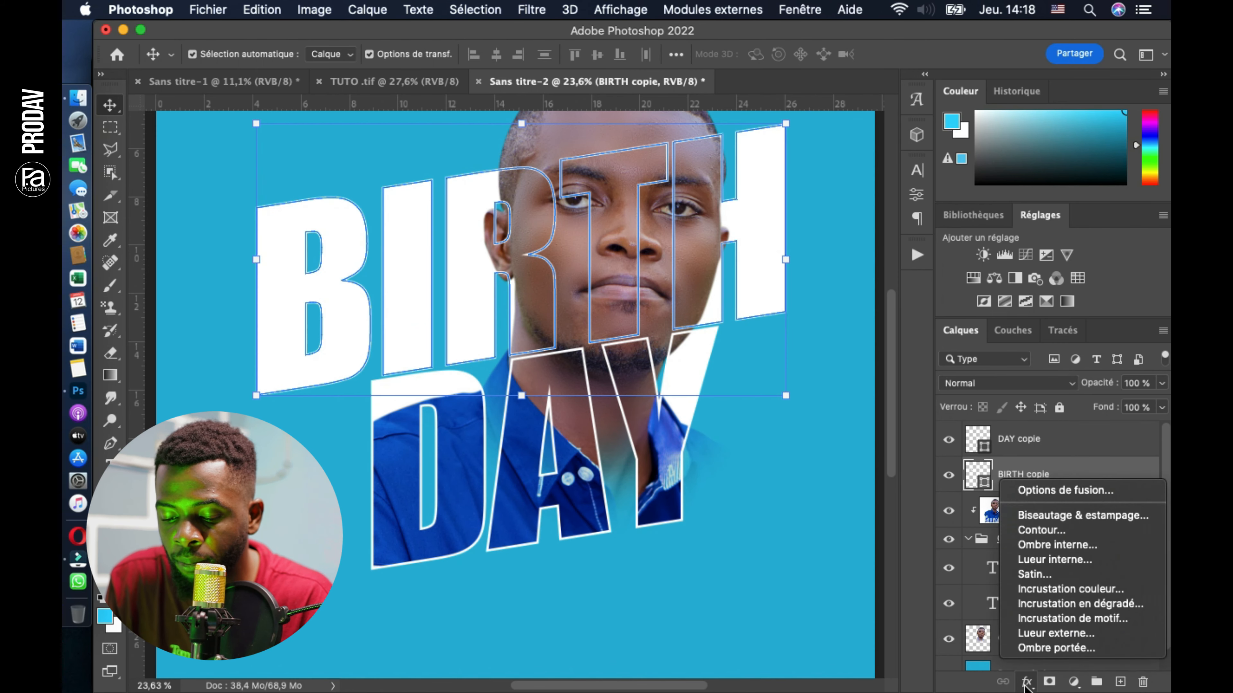
click(1055, 649)
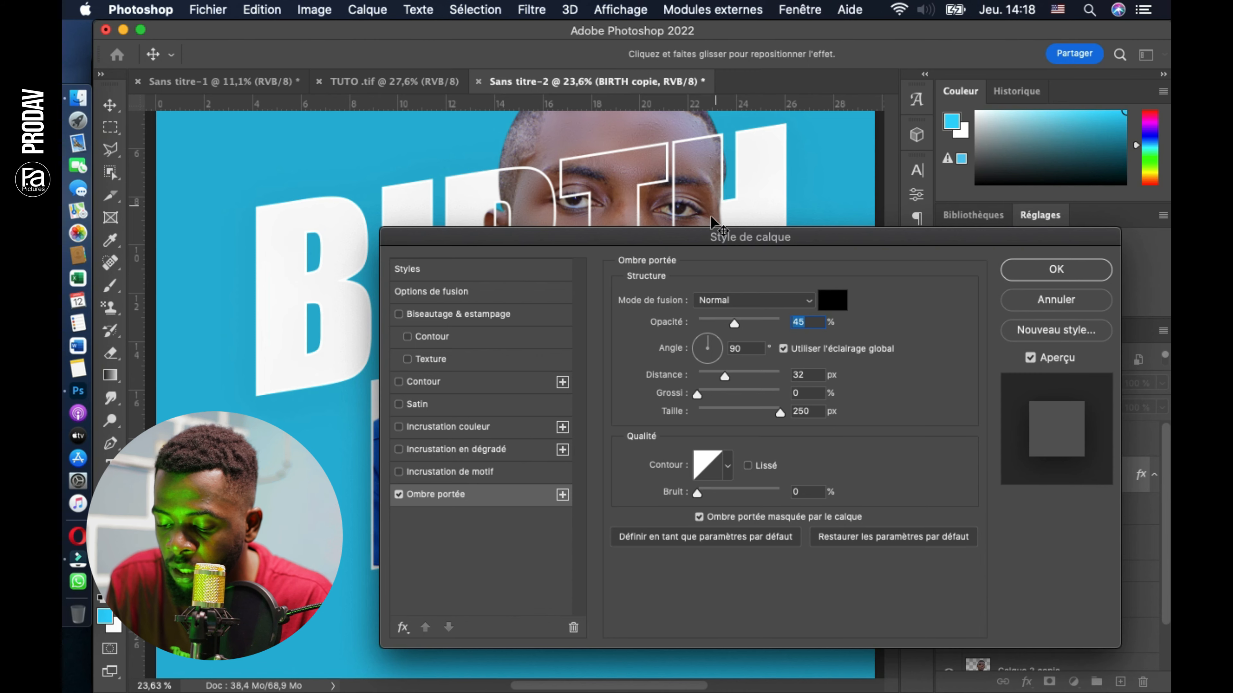
drag(705, 234, 711, 357)
drag(739, 444, 815, 438)
drag(787, 534, 661, 540)
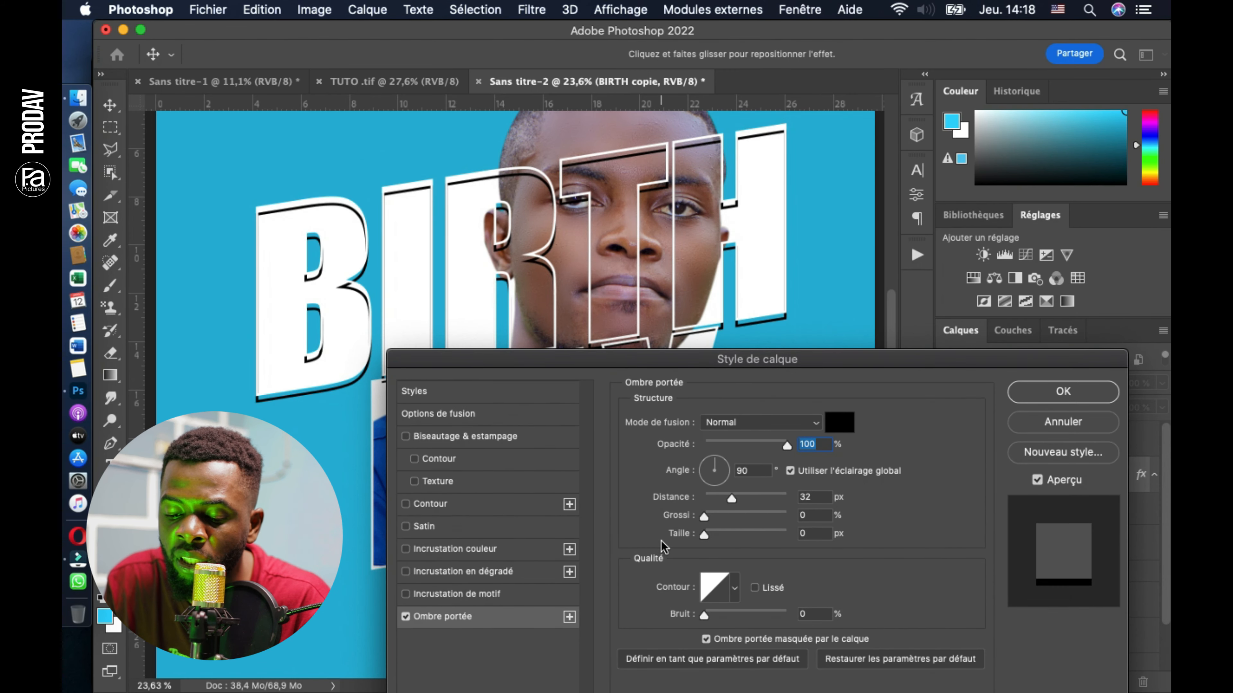
click(703, 501)
click(705, 498)
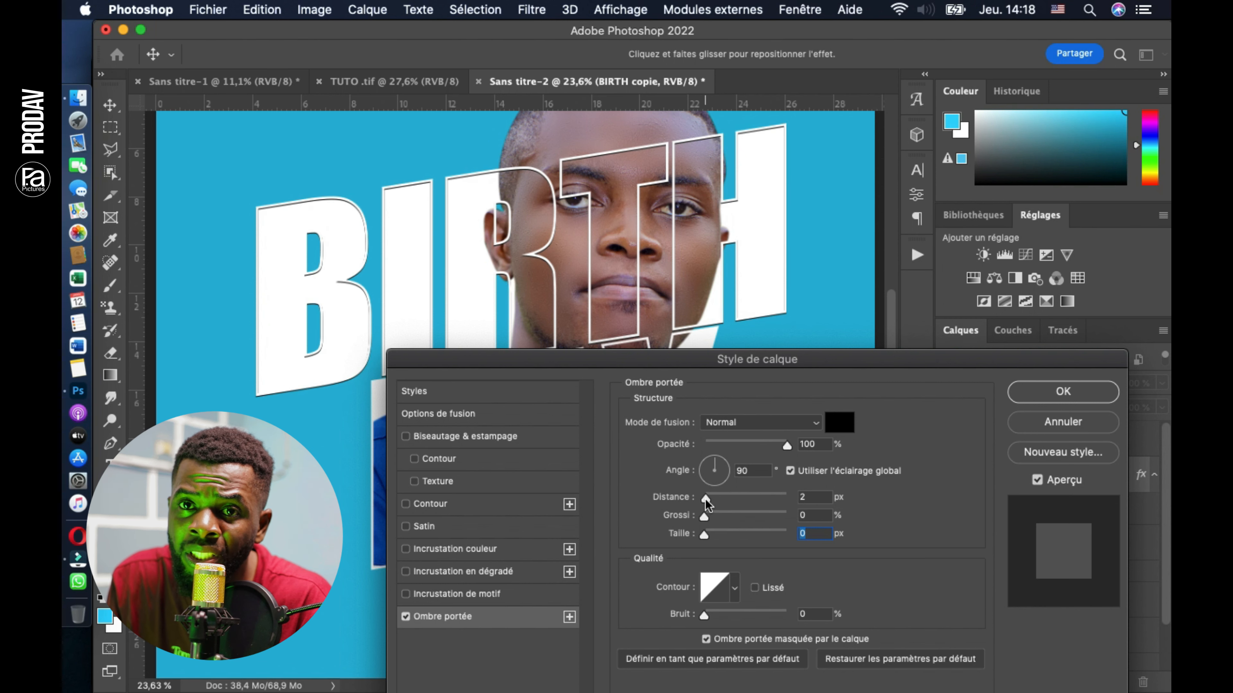
drag(704, 534, 726, 534)
click(1022, 397)
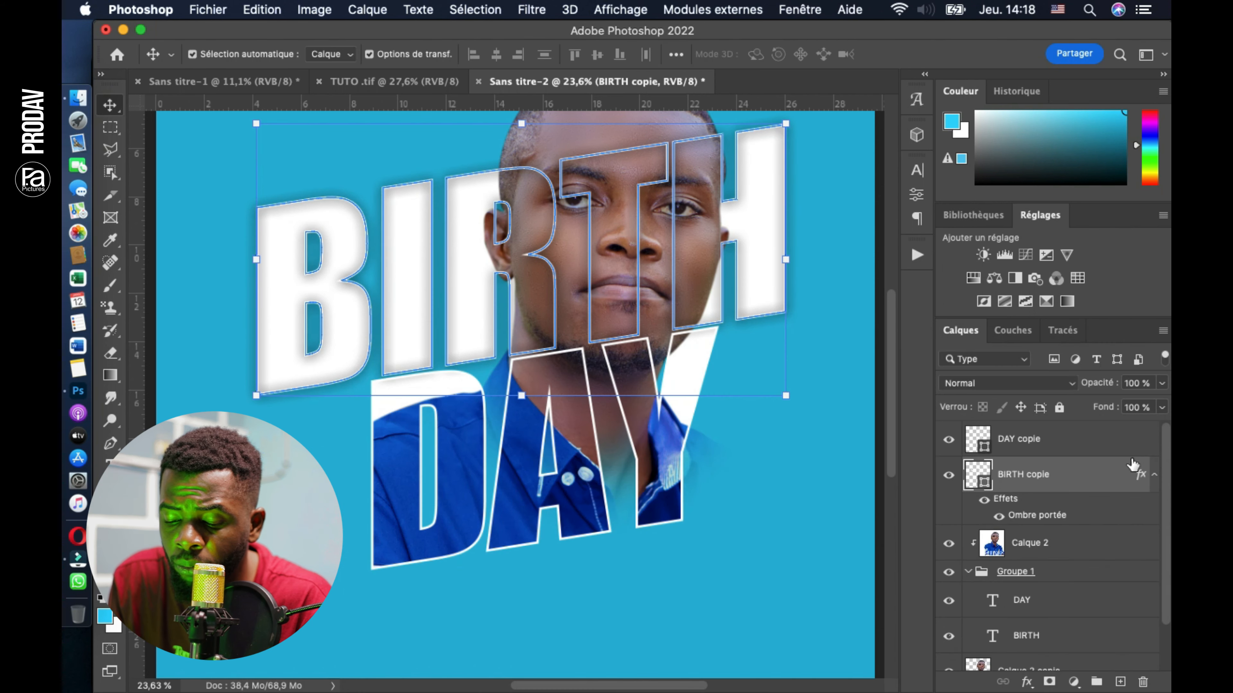
Step: Partially lower the layer opacity of the BIRTH copie shape and deselect the layer
click(1163, 384)
drag(1162, 402, 1132, 402)
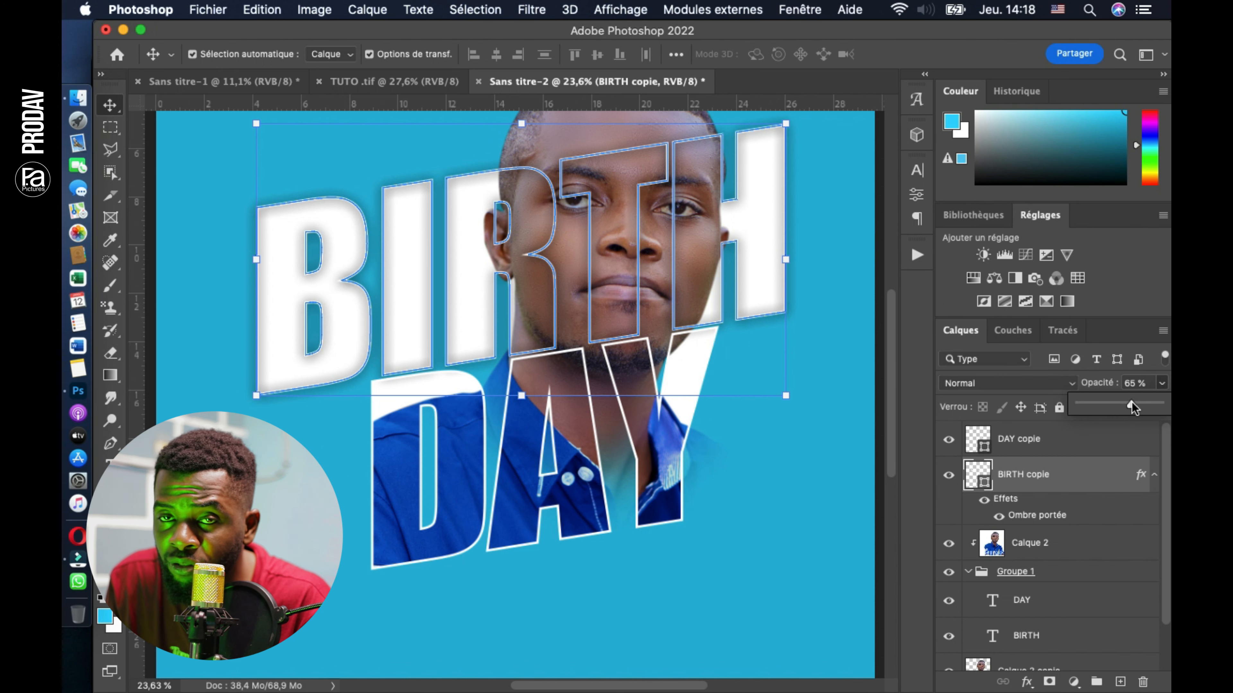
drag(1121, 402, 1121, 401)
click(755, 574)
scroll(755, 574, down, 4)
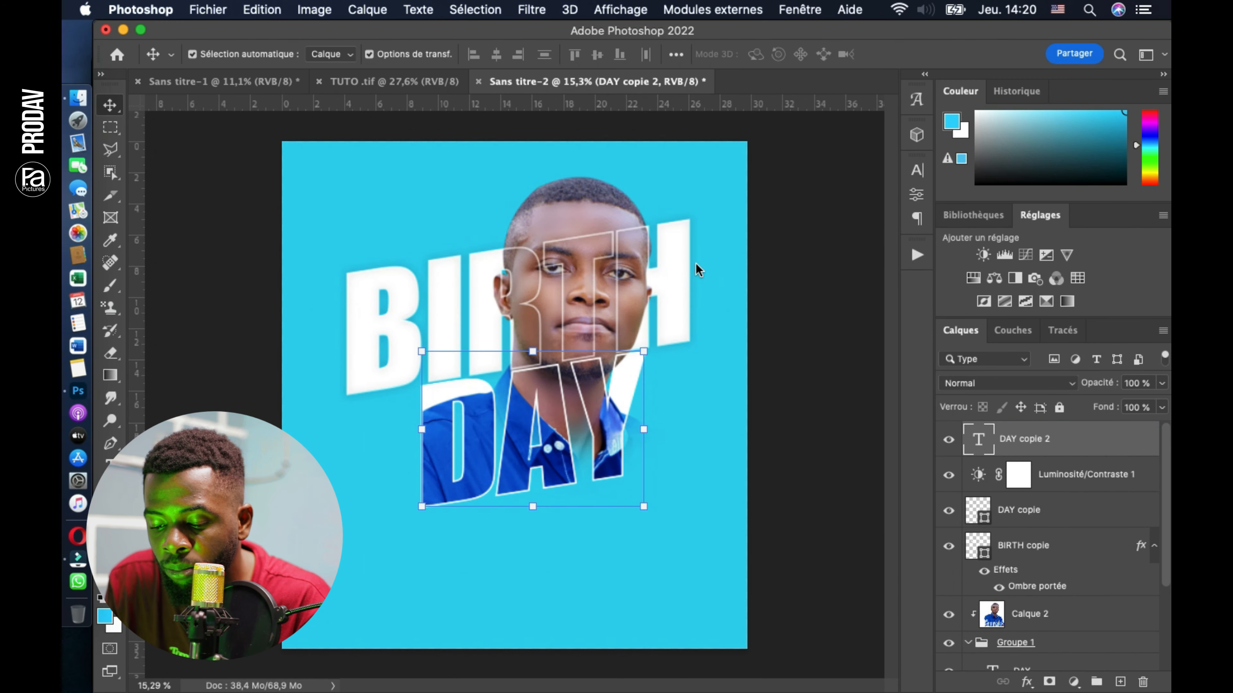
Step: Move the duplicated DAY text below the lettering and select the portrait and lettering layers together
drag(551, 425, 550, 565)
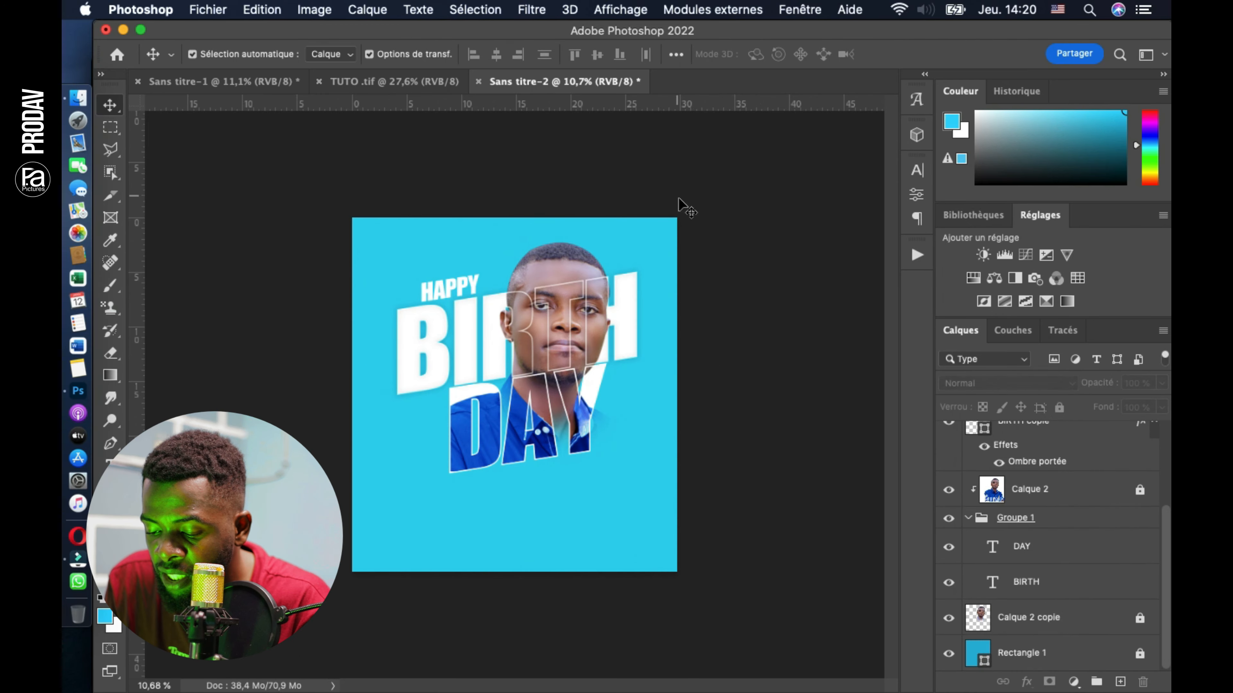
drag(679, 201, 564, 528)
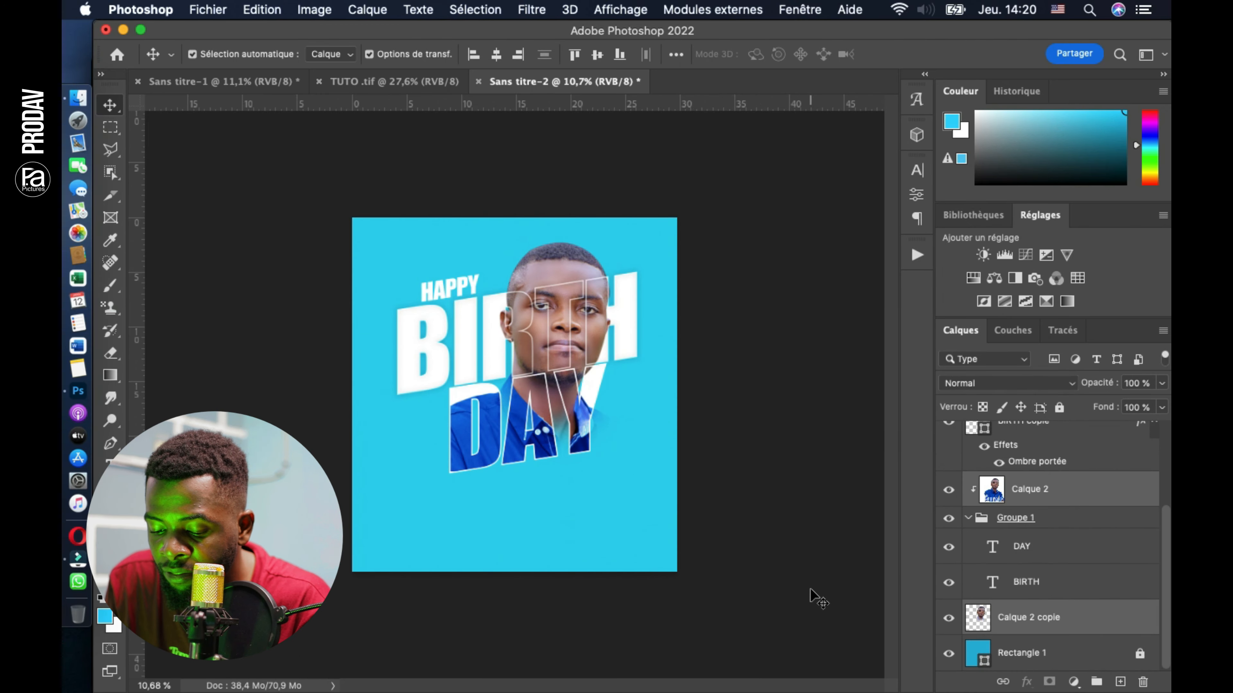
drag(371, 297, 602, 442)
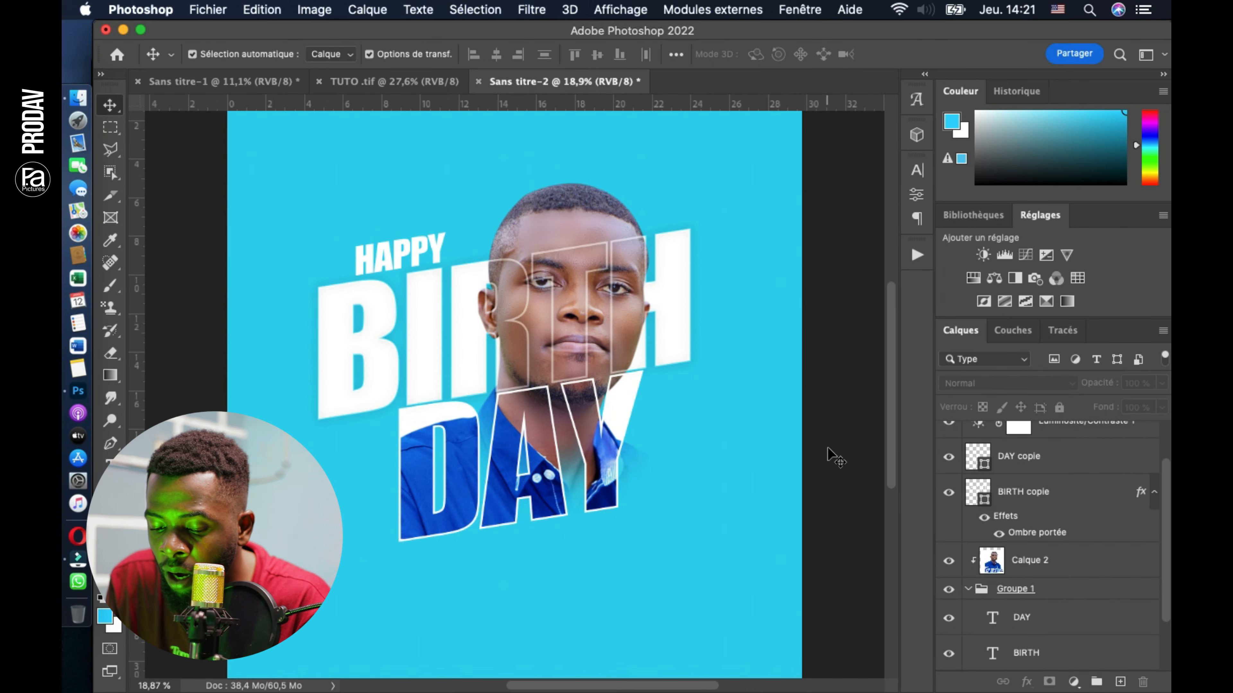
click(1039, 512)
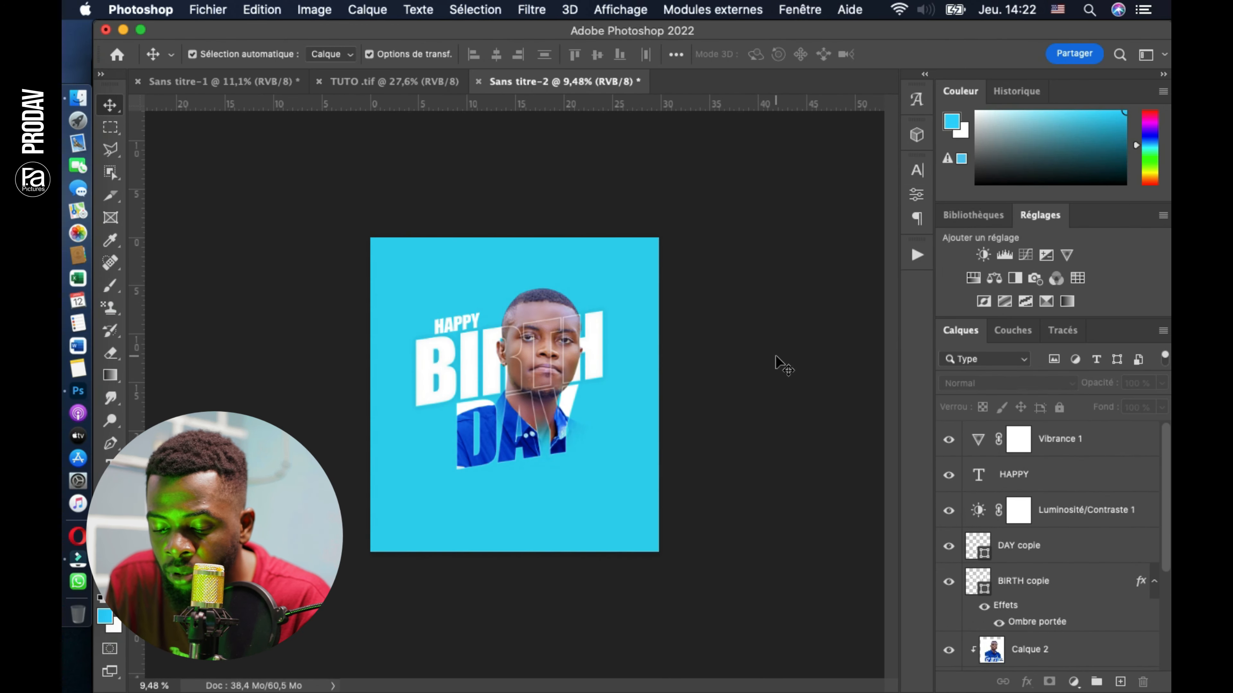
Step: Add a white "+1" text in Impact, 10 mm, in the empty area below the lettering
key(super+plus)
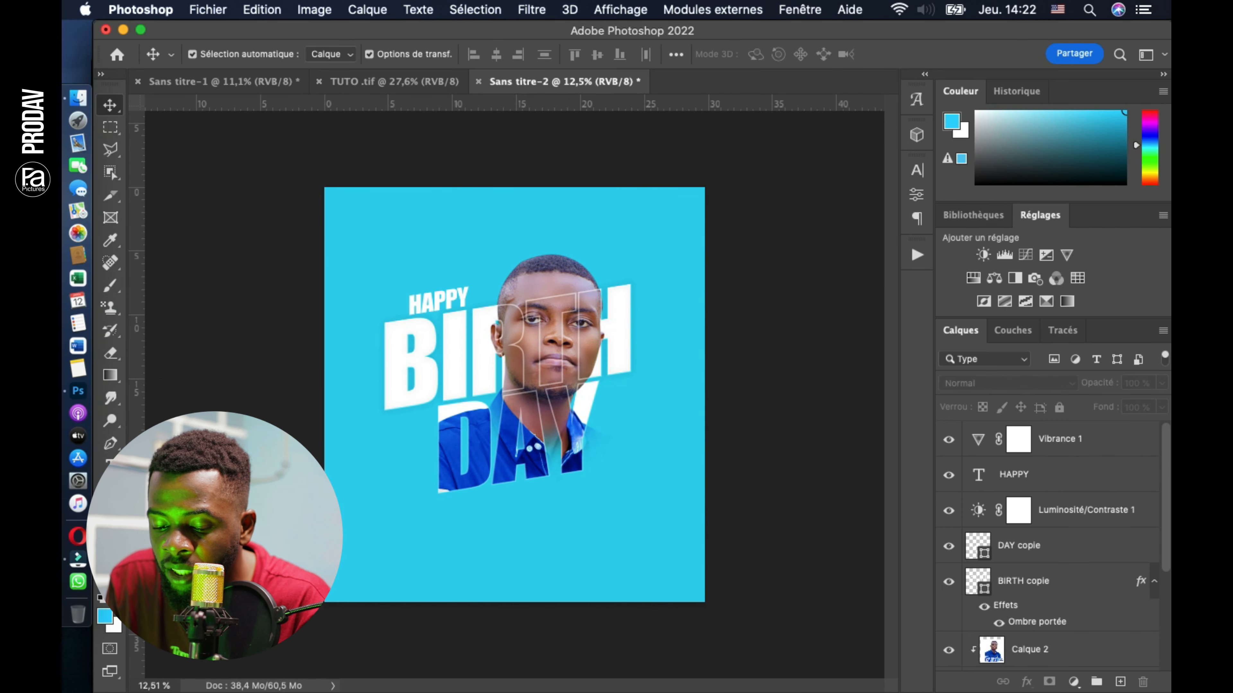
key(t)
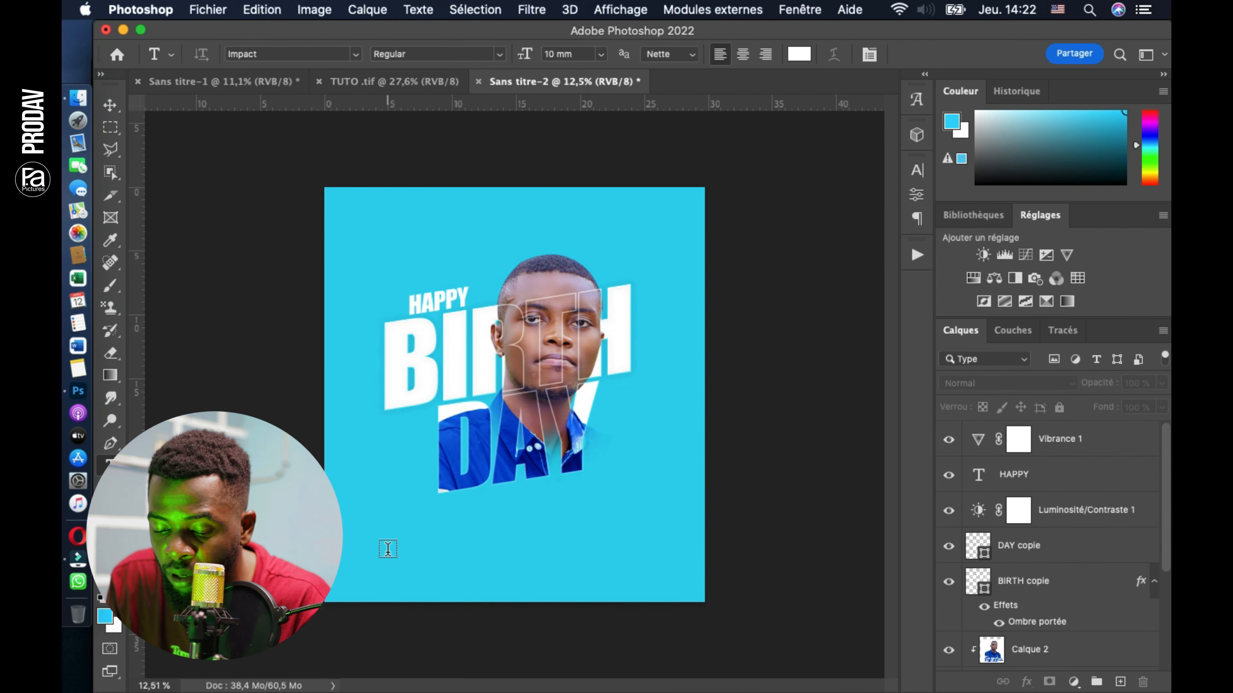
click(388, 547)
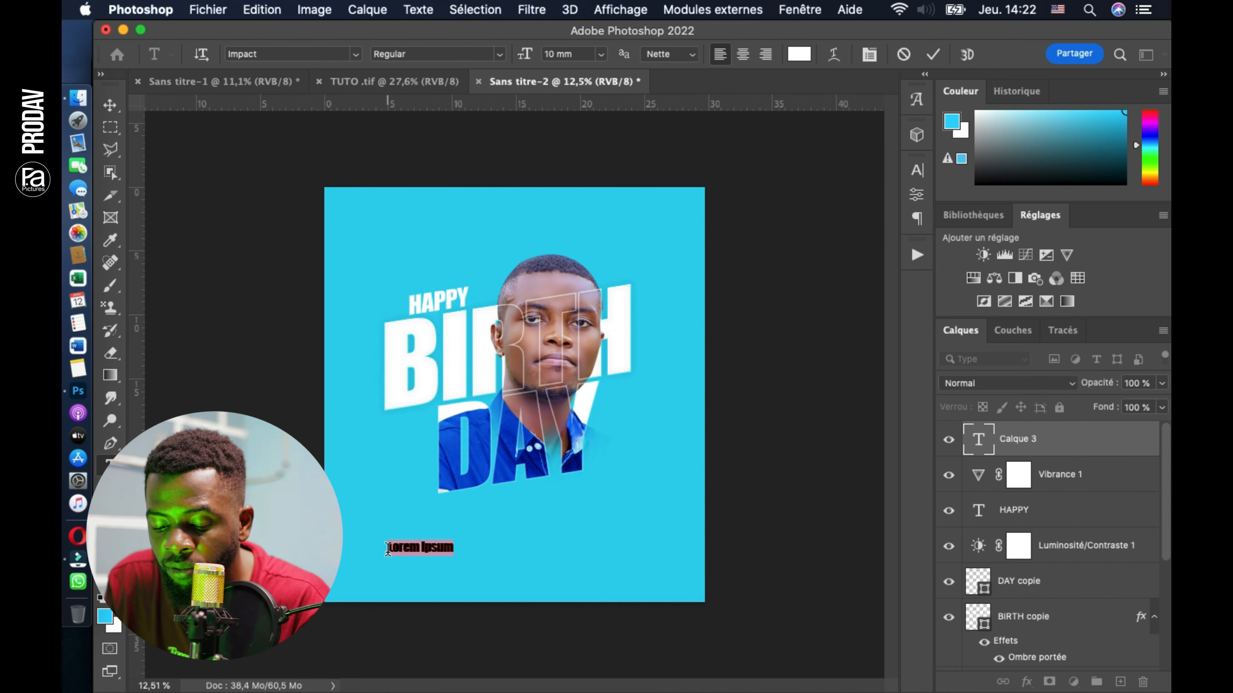
key(BackSpace)
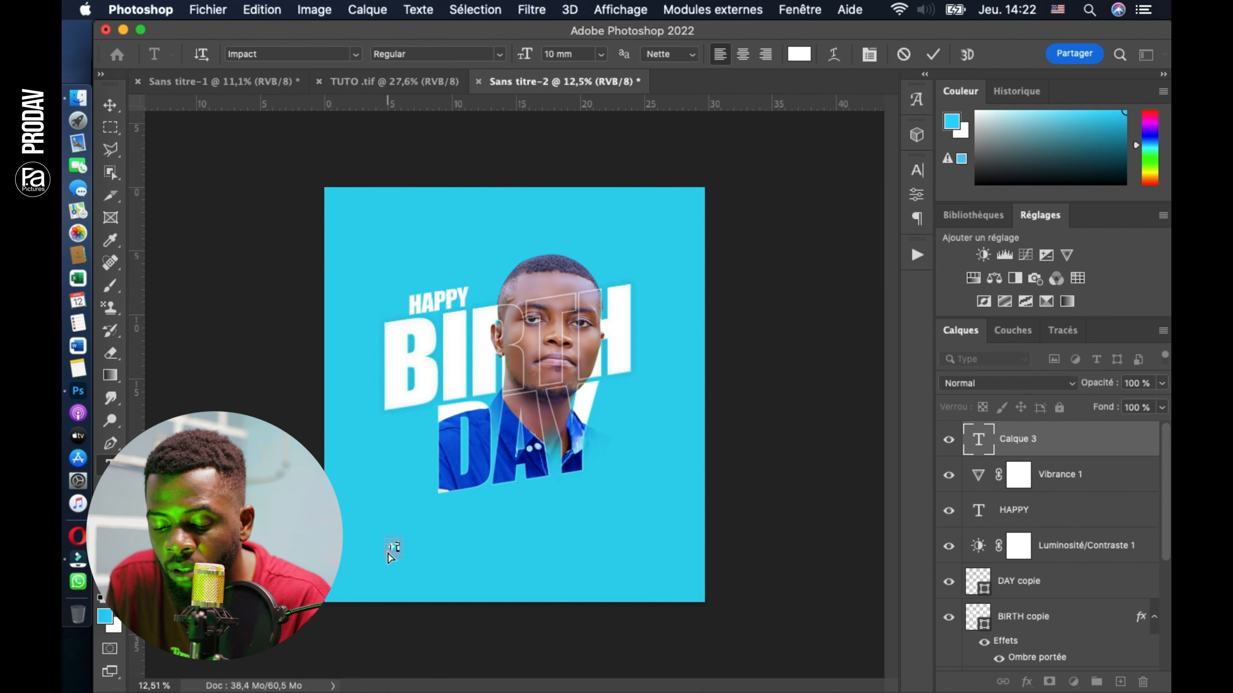
click(110, 105)
Step: Move the "+1" text beside the D of DAY, just below the B of BIRTH, and deselect it
scroll(398, 544, up, 5)
scroll(364, 587, down, 4)
click(366, 592)
drag(363, 591, 384, 439)
click(392, 536)
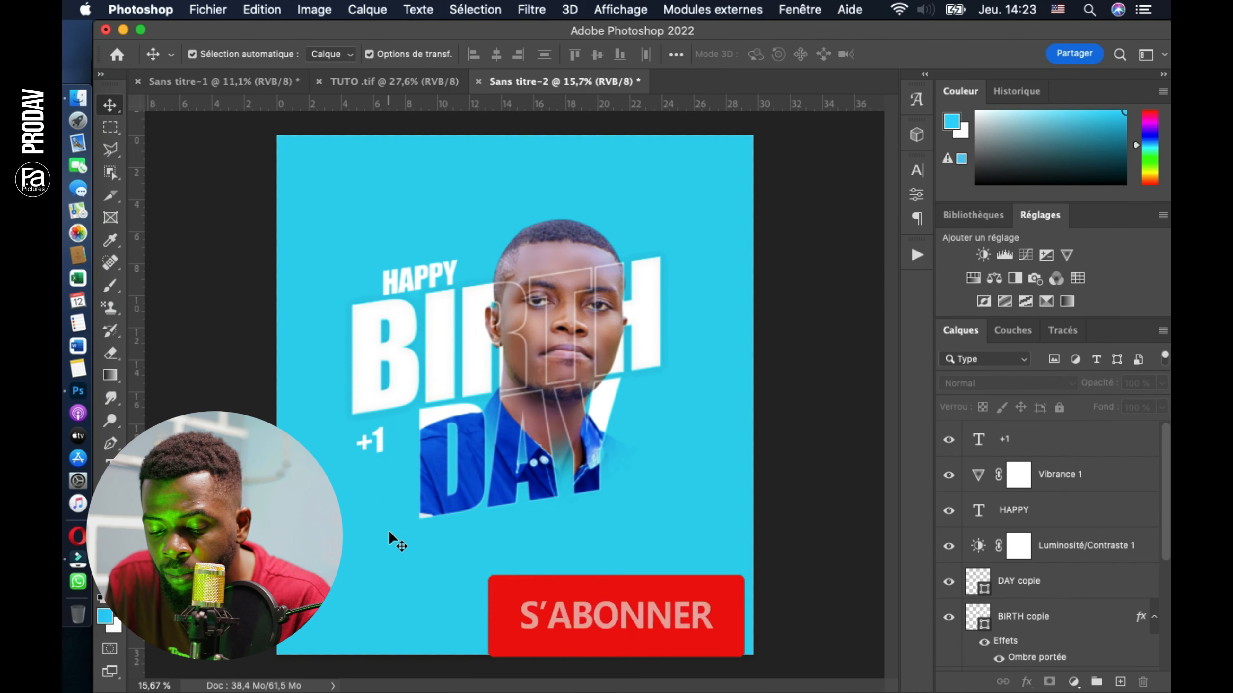
Step: Add a separate white "+" text in Impact, 10 mm, in the empty area below the lettering
scroll(575, 614, down, 2)
scroll(575, 614, up, 2)
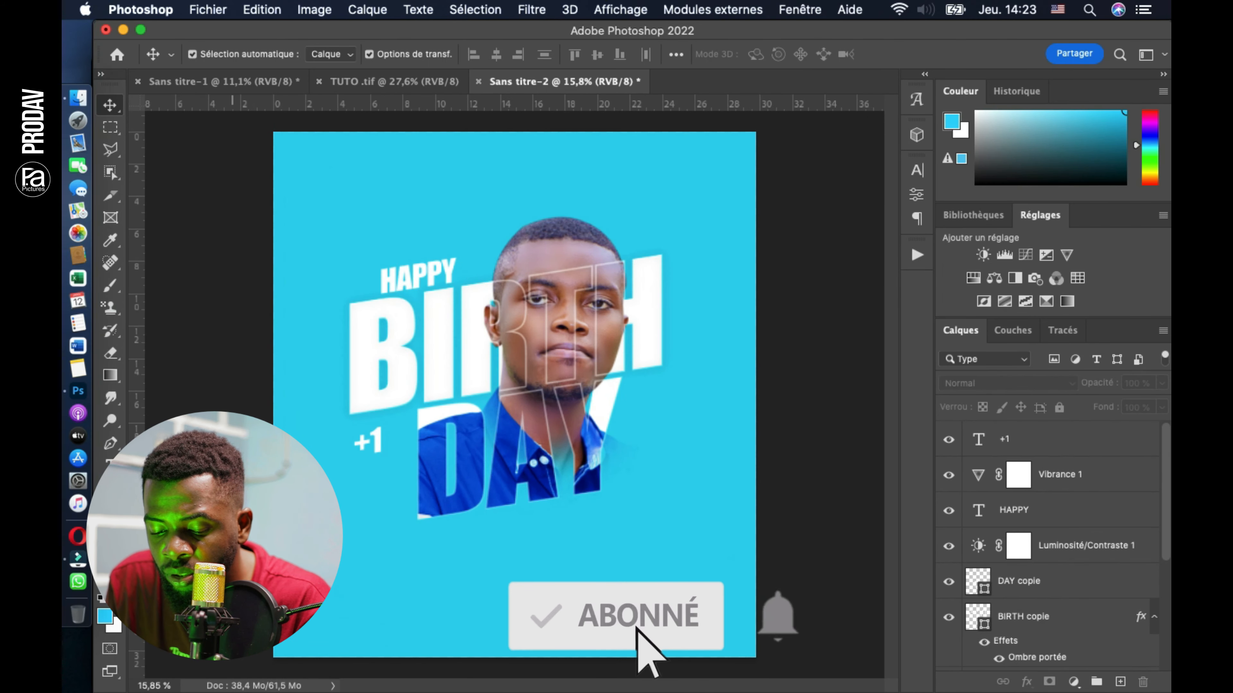
click(110, 464)
click(398, 578)
key(BackSpace)
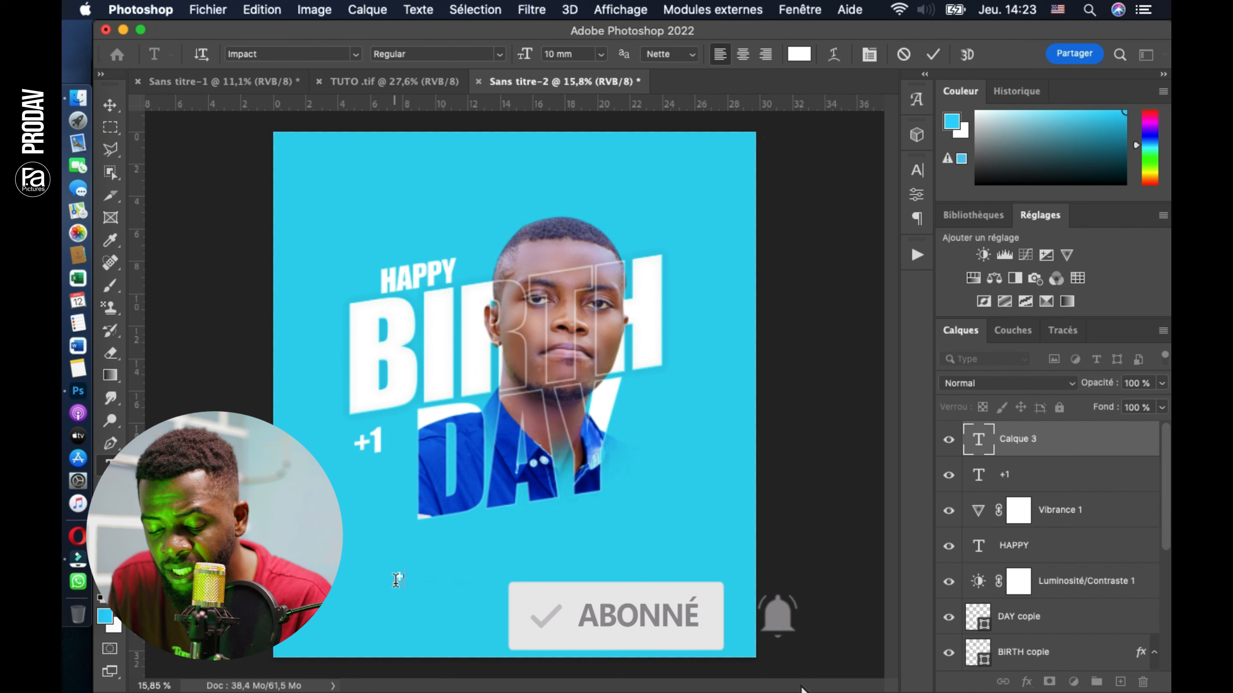
click(109, 105)
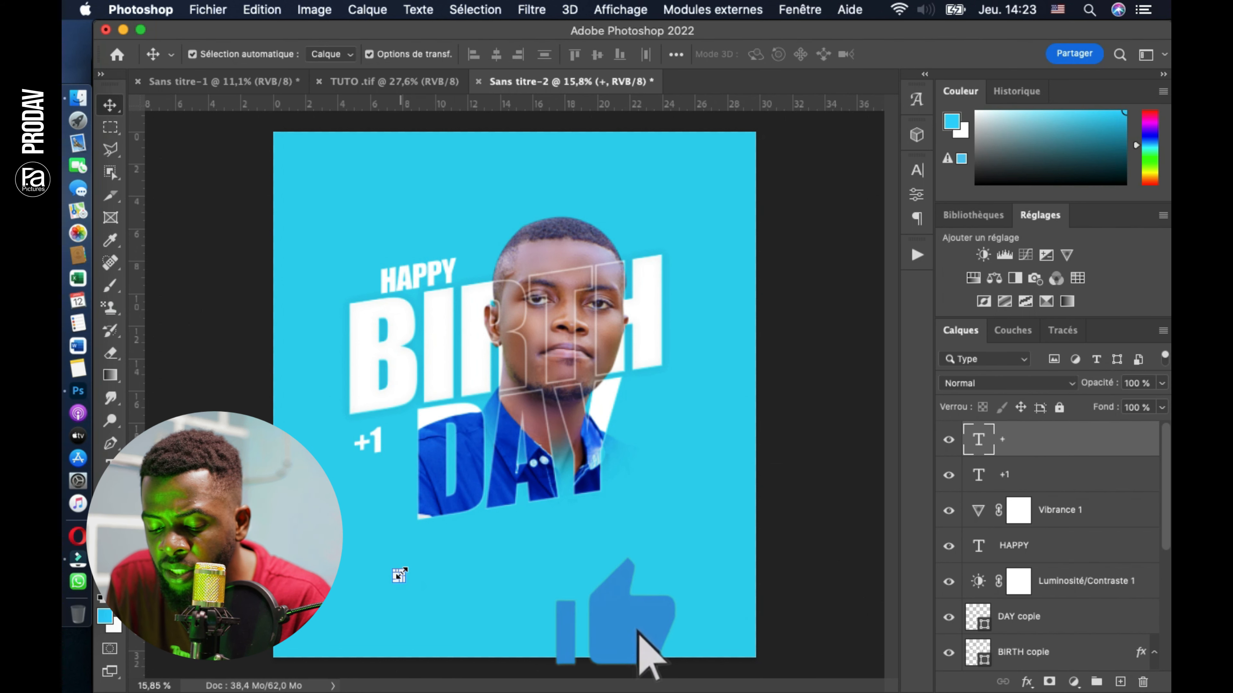
Step: Move the "+" text to just above the H of BIRTH, beside the head, and deselect it
key(super)
drag(403, 576, 645, 234)
key(Return)
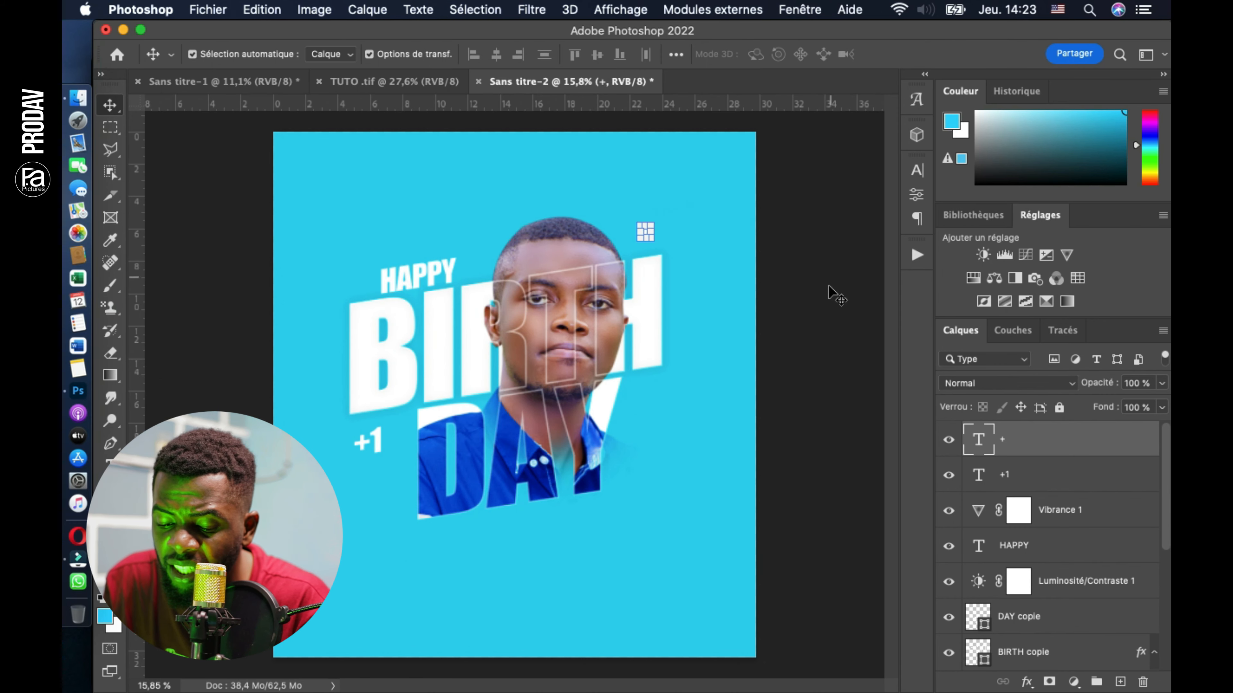
click(829, 289)
Step: Transform the "+" text with a vertical skew of about 19.83° and a width of 98.34 %
scroll(829, 289, up, 2)
scroll(829, 290, up, 5)
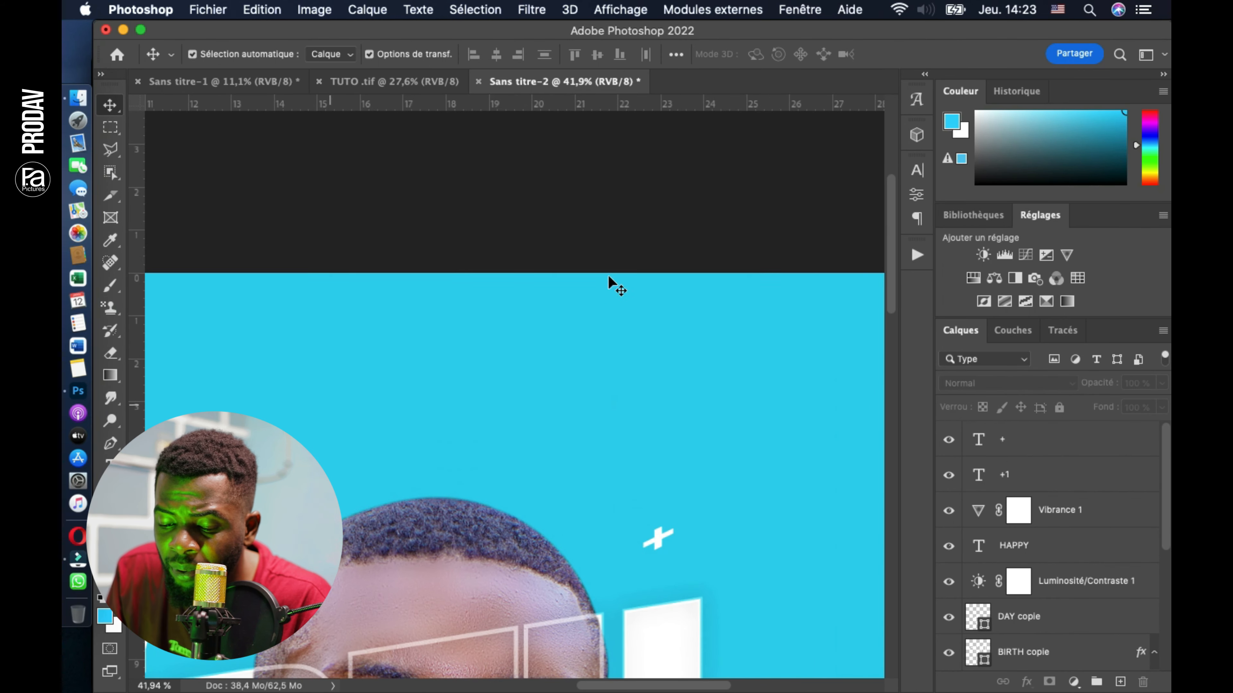
scroll(655, 471, up, 2)
scroll(656, 457, down, 3)
drag(672, 309, 697, 317)
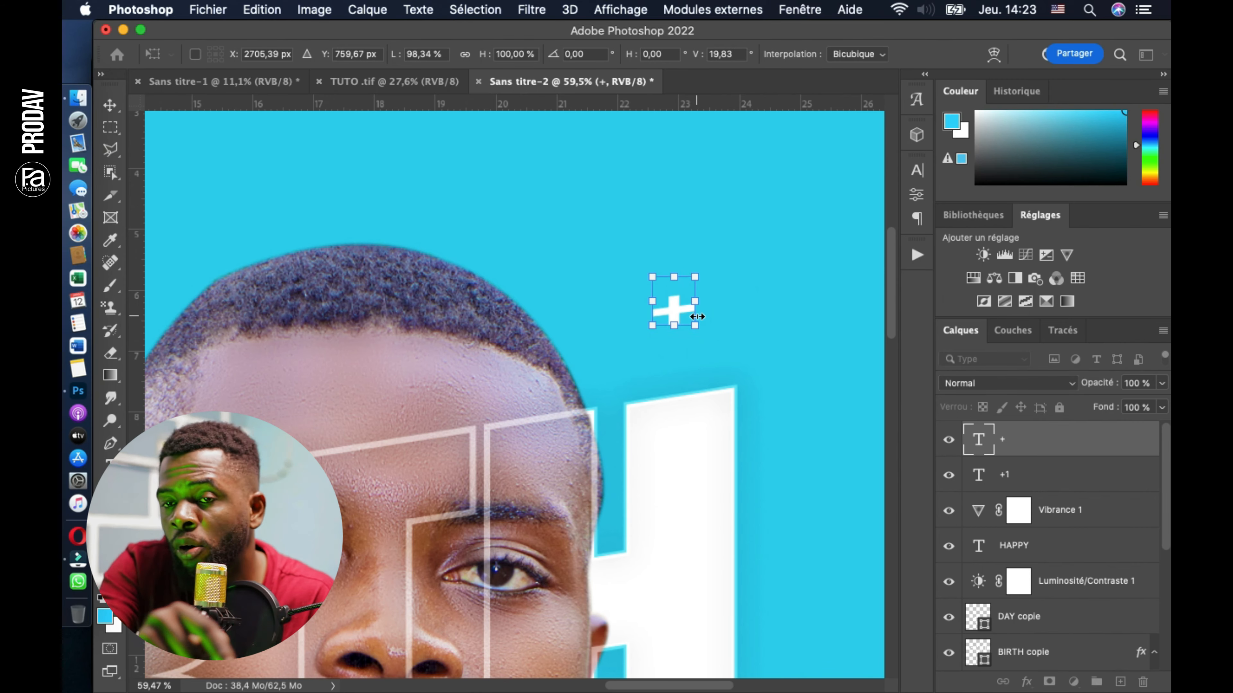
key(Return)
scroll(790, 271, down, 10)
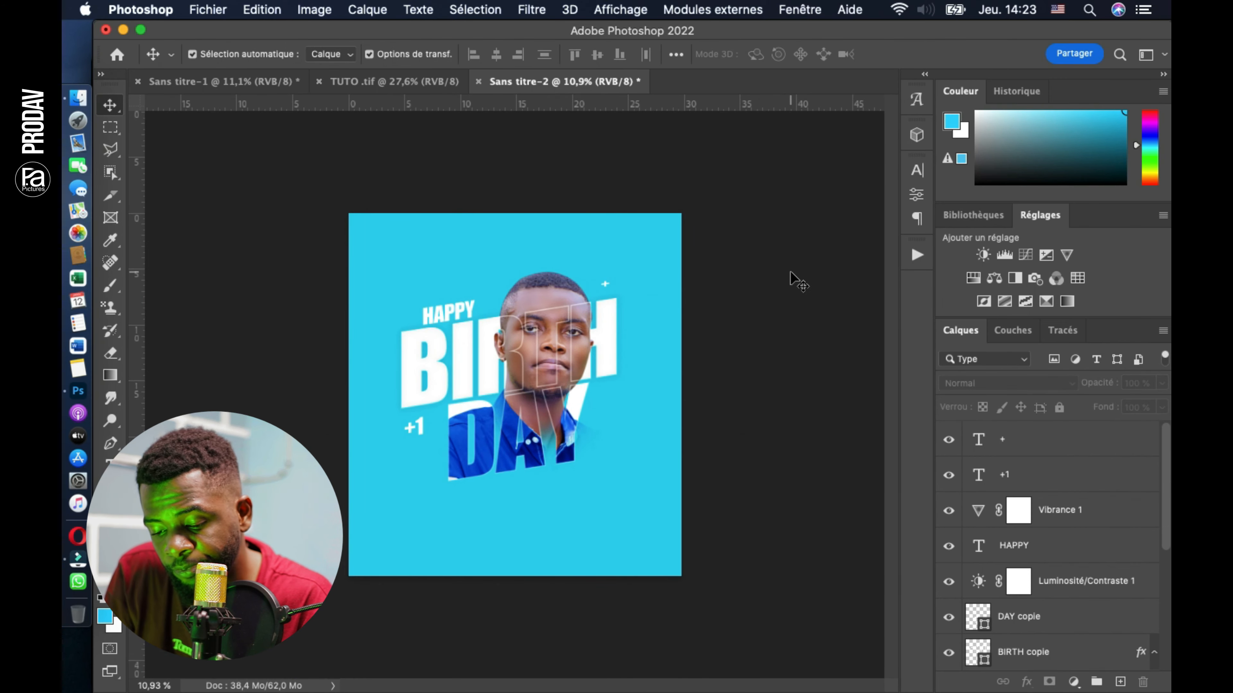
Step: Copy the cyan dot grid from TUTO .tif into the birthday design and place it beside the Y of DAY
scroll(790, 271, up, 2)
click(386, 82)
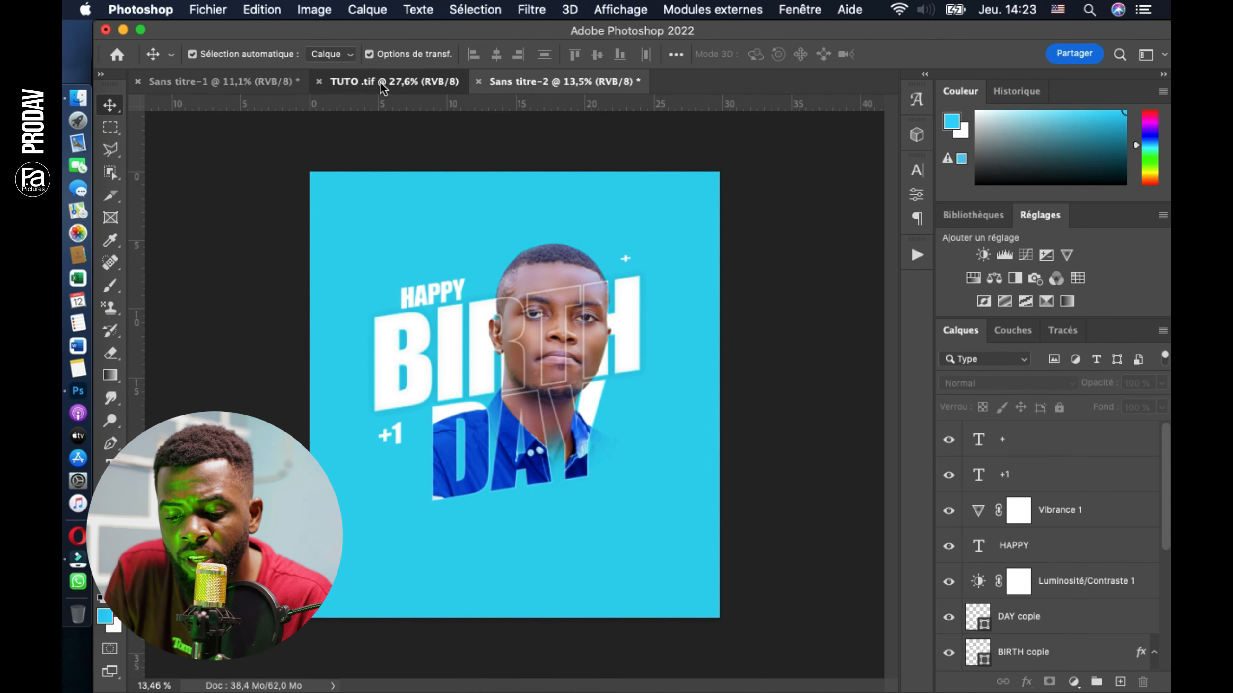
scroll(561, 534, down, 3)
click(769, 546)
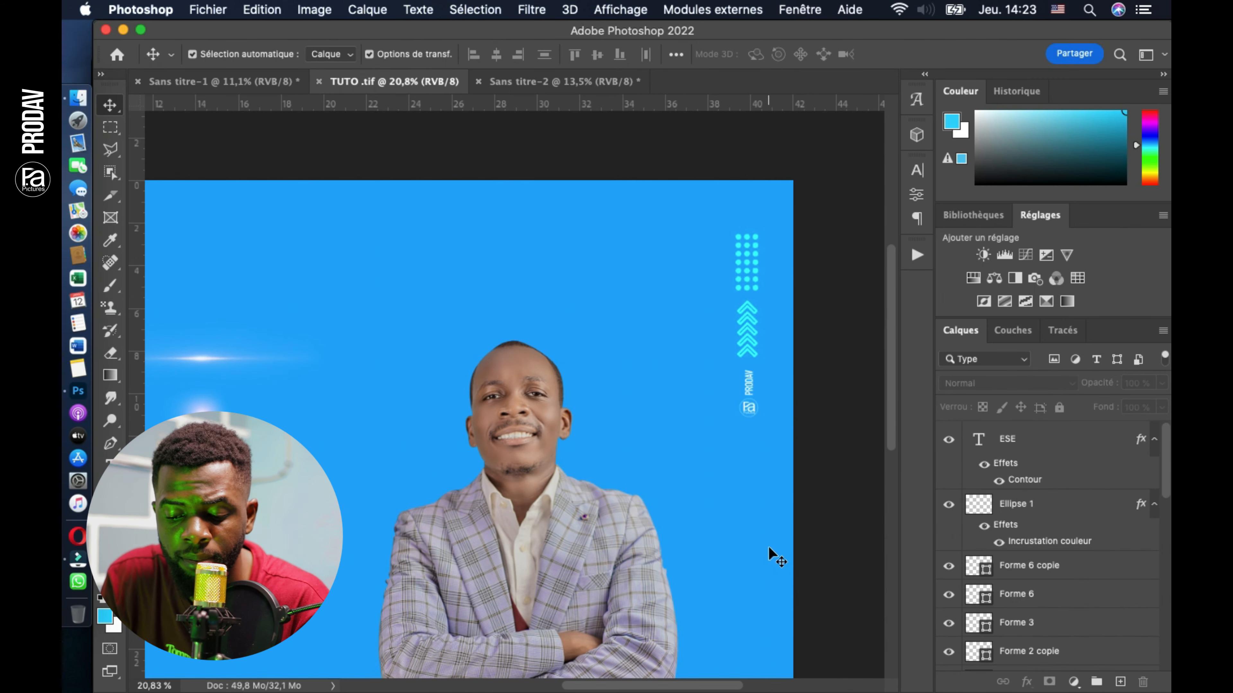
scroll(769, 546, down, 3)
drag(833, 222, 608, 82)
drag(641, 413, 632, 442)
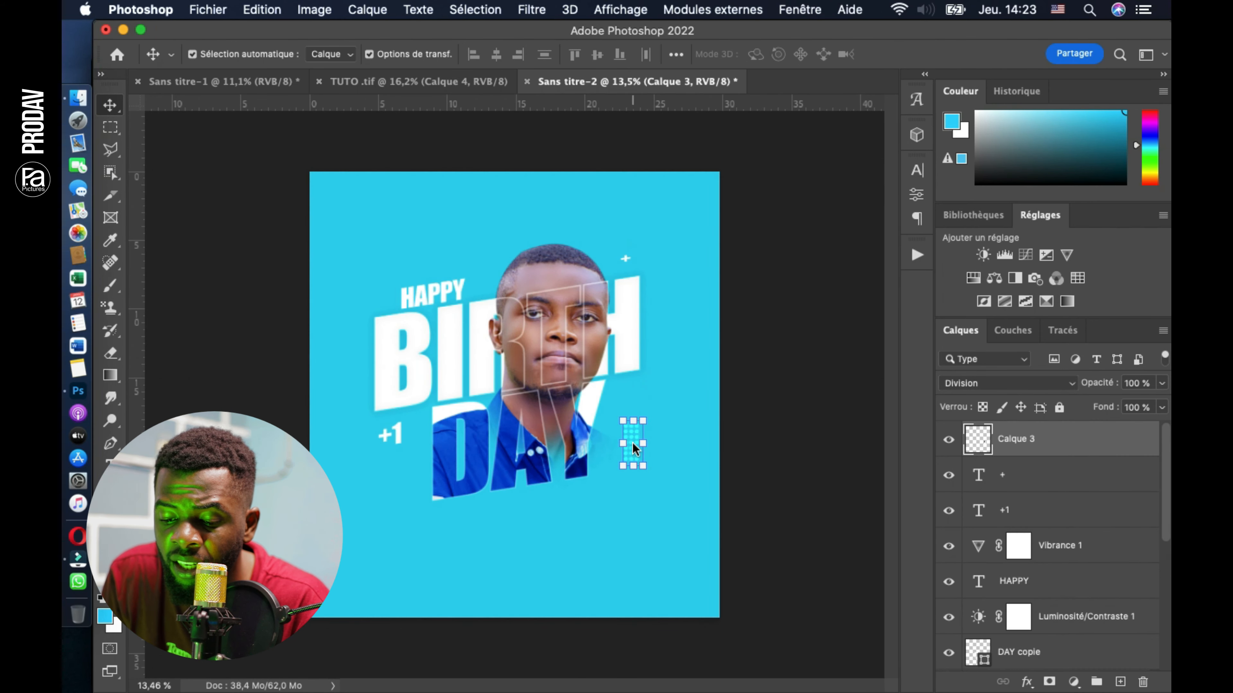
Step: Copy the cyan chevron column from TUTO .tif into the birthday design, place it above the small "+", and deselect it
click(494, 82)
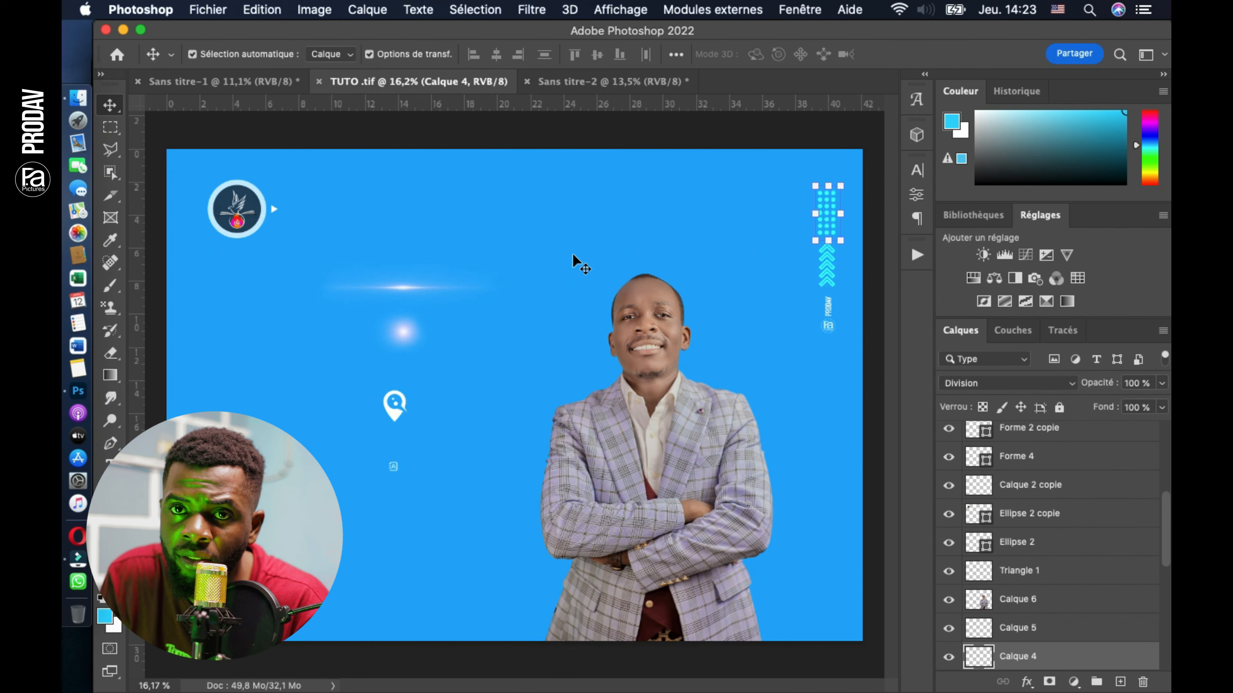
drag(834, 276, 561, 119)
drag(593, 215, 641, 225)
click(771, 317)
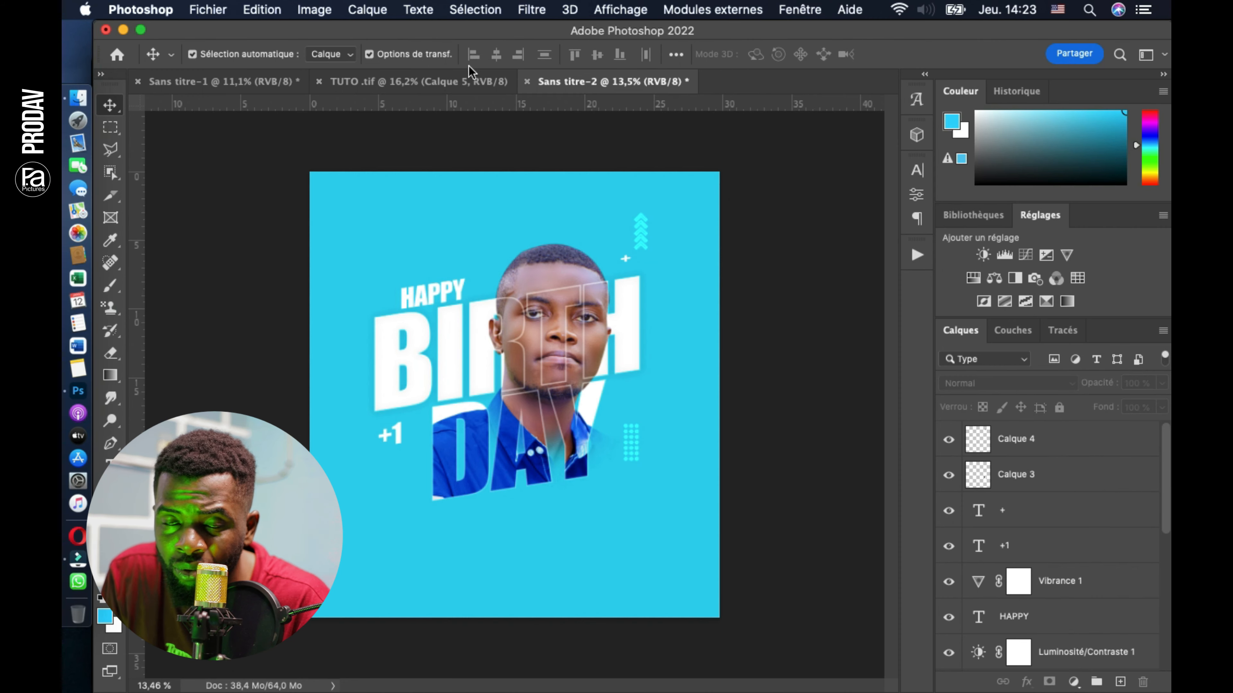
Step: Copy the round light flare from TUTO .tif into the birthday design, enlarge it over the lower corner of the D, and deselect it
click(469, 80)
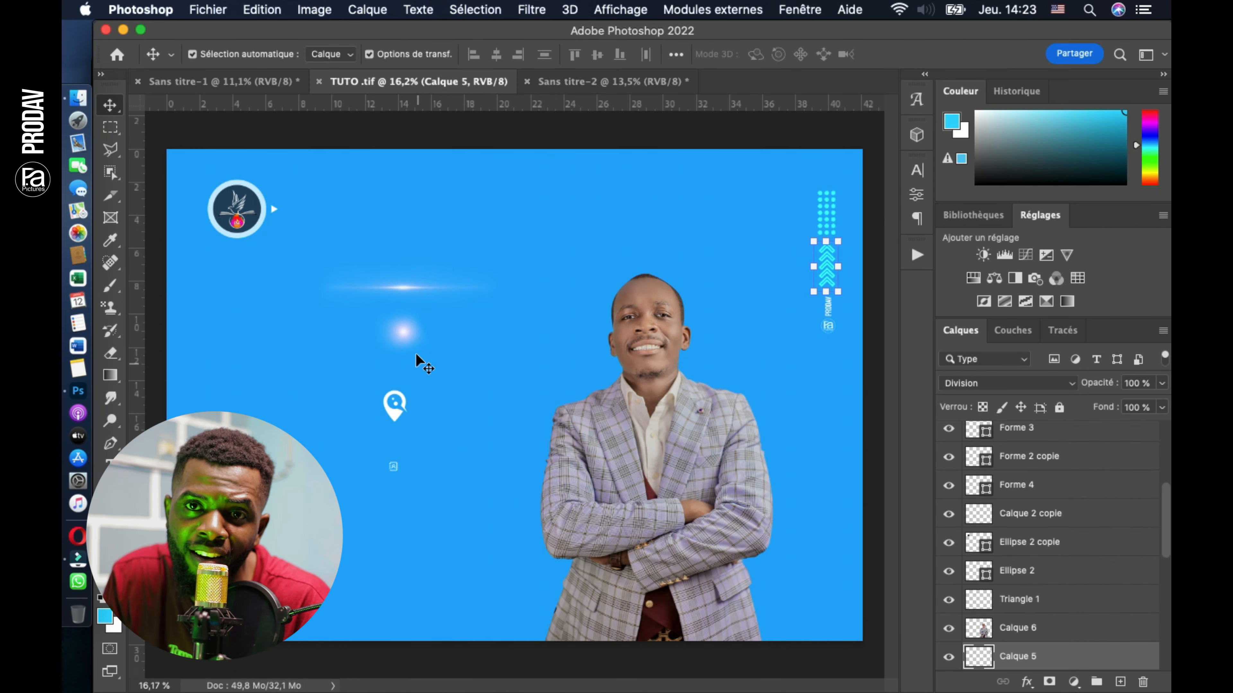
drag(402, 335, 379, 530)
drag(476, 467, 573, 406)
drag(378, 524, 306, 576)
key(Return)
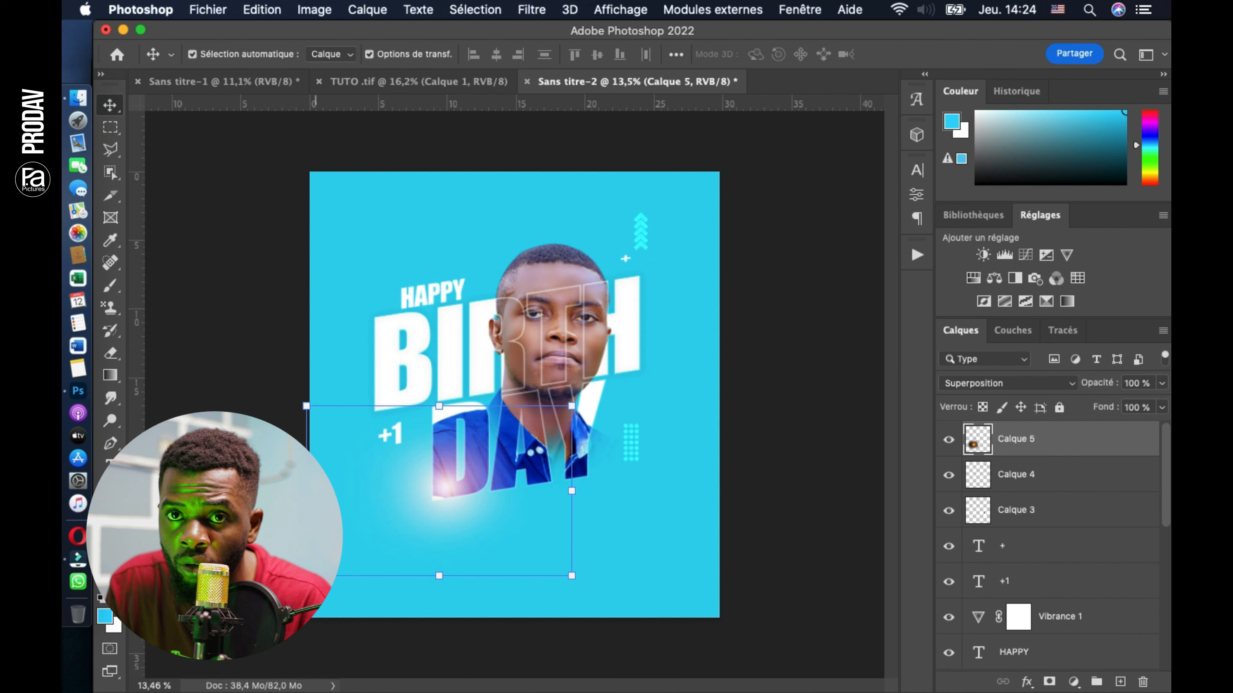
click(773, 451)
scroll(747, 478, down, 2)
scroll(545, 487, up, 1)
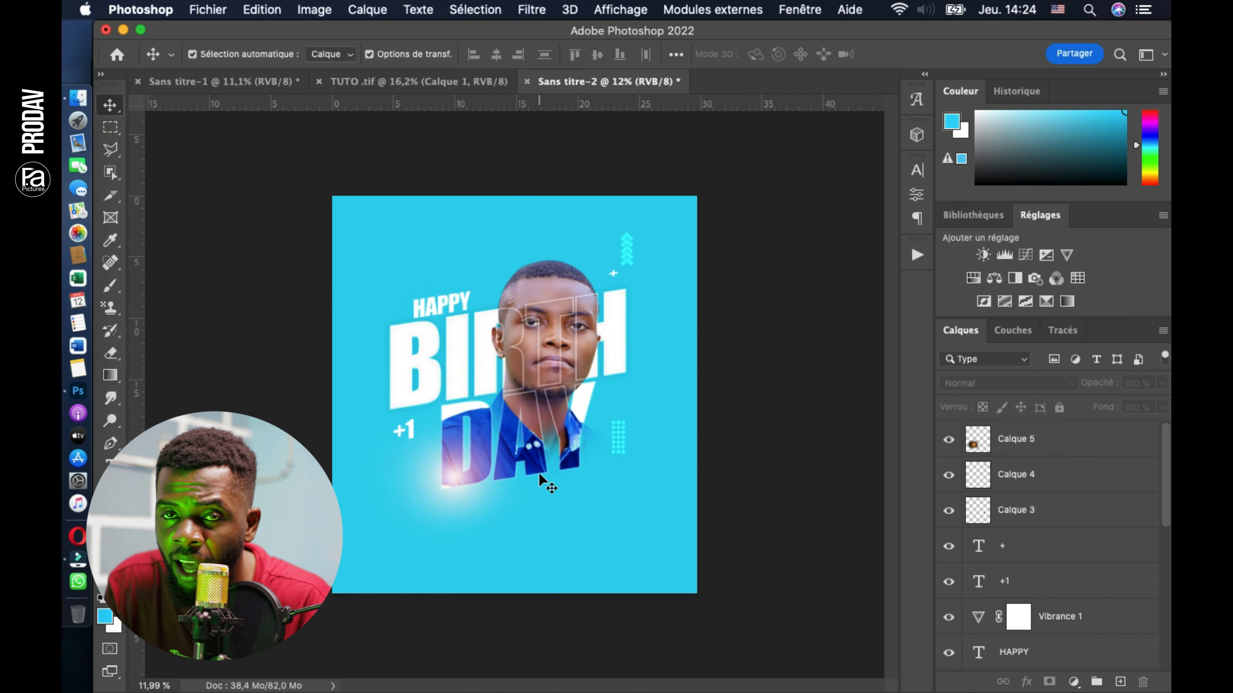
Step: Place a duplicate of the light flare beside the head, between HAPPY and the forehead, and deselect it
drag(455, 483, 491, 316)
click(748, 512)
key(super+j)
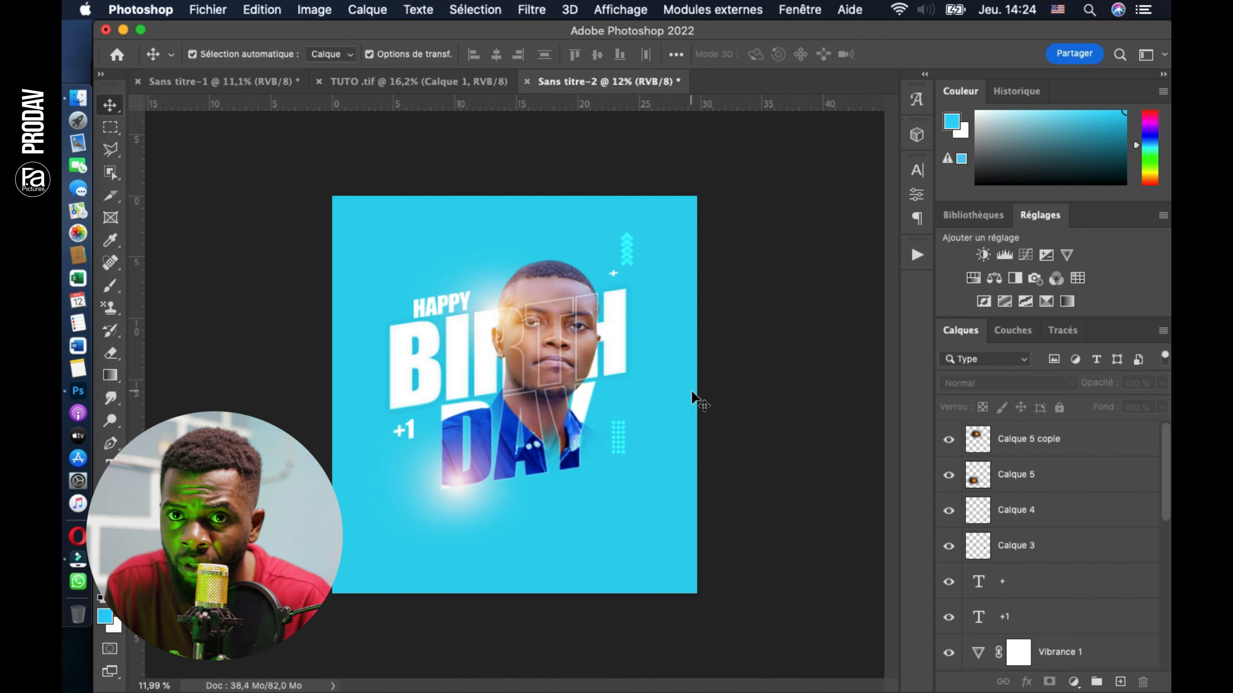
key(super+minus)
key(super+plus)
key(super+minus)
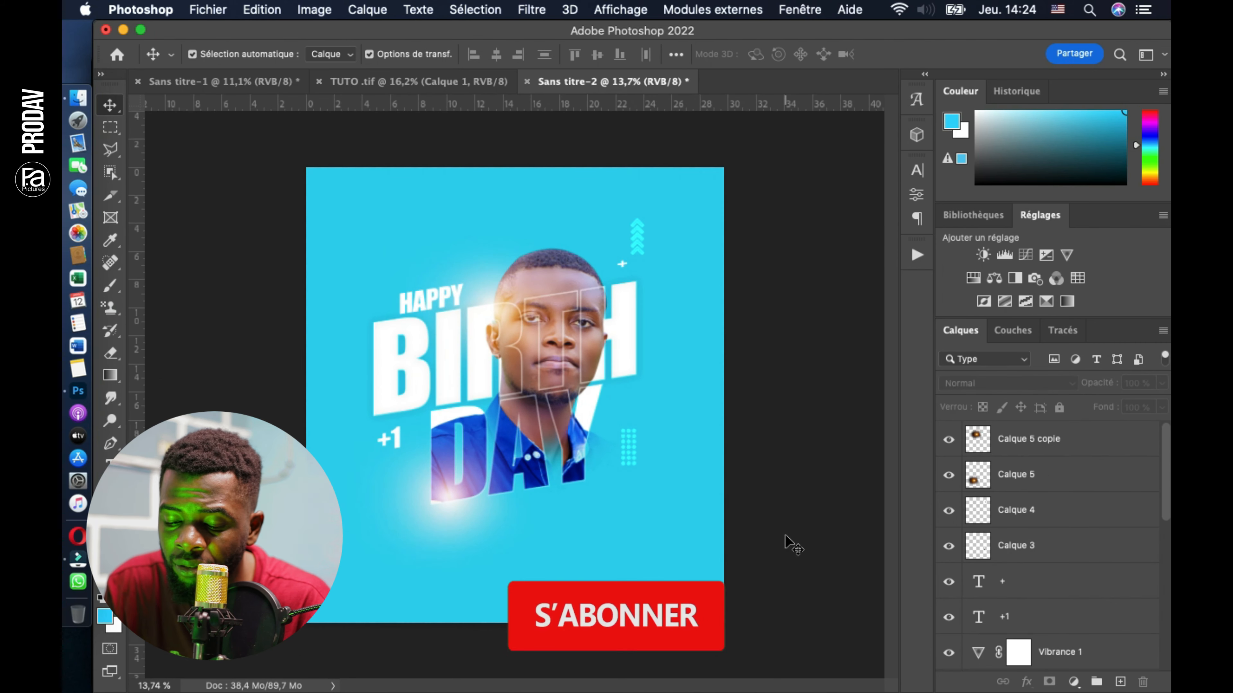
click(105, 617)
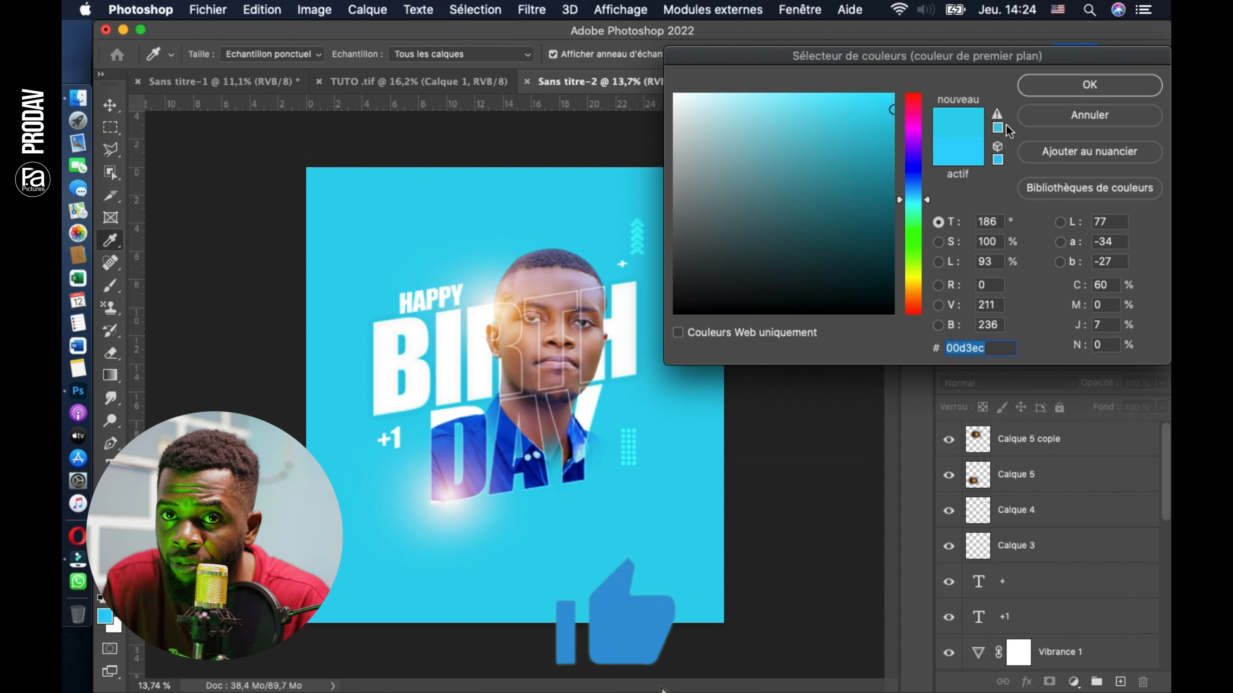
click(1061, 119)
scroll(1026, 625, down, 10)
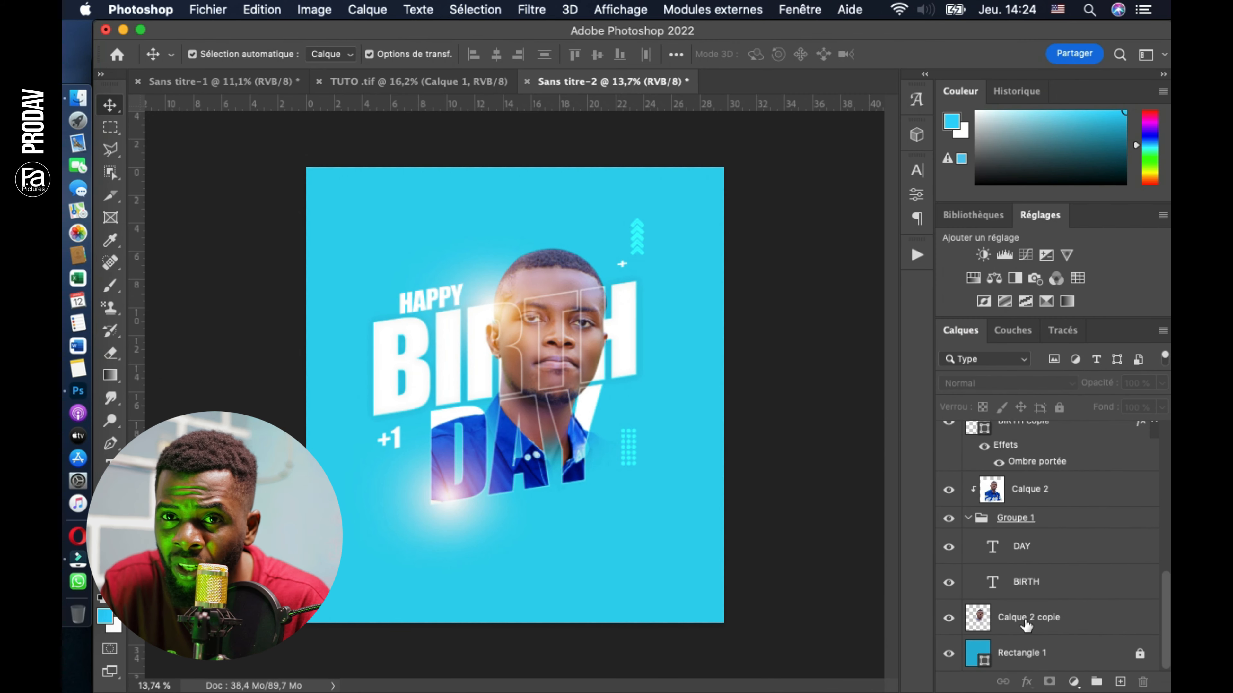
Step: Set the foreground colour to the bright cyan #00e4ff
click(104, 615)
click(502, 197)
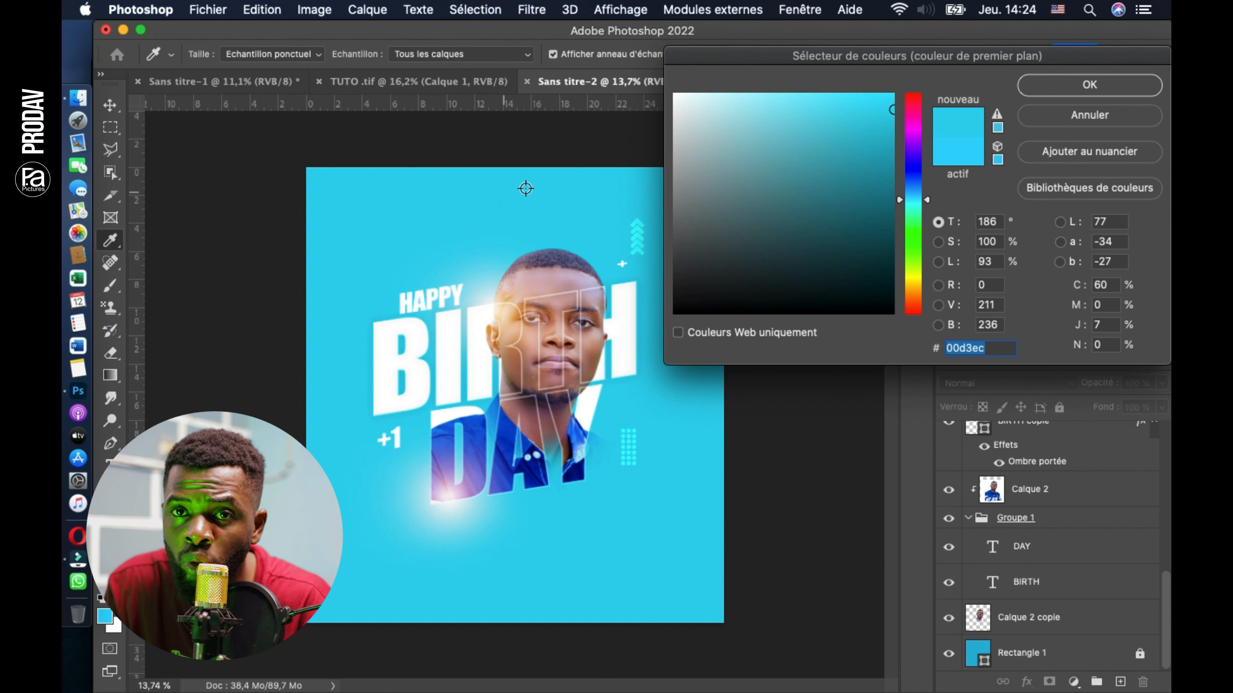
drag(891, 111, 938, 47)
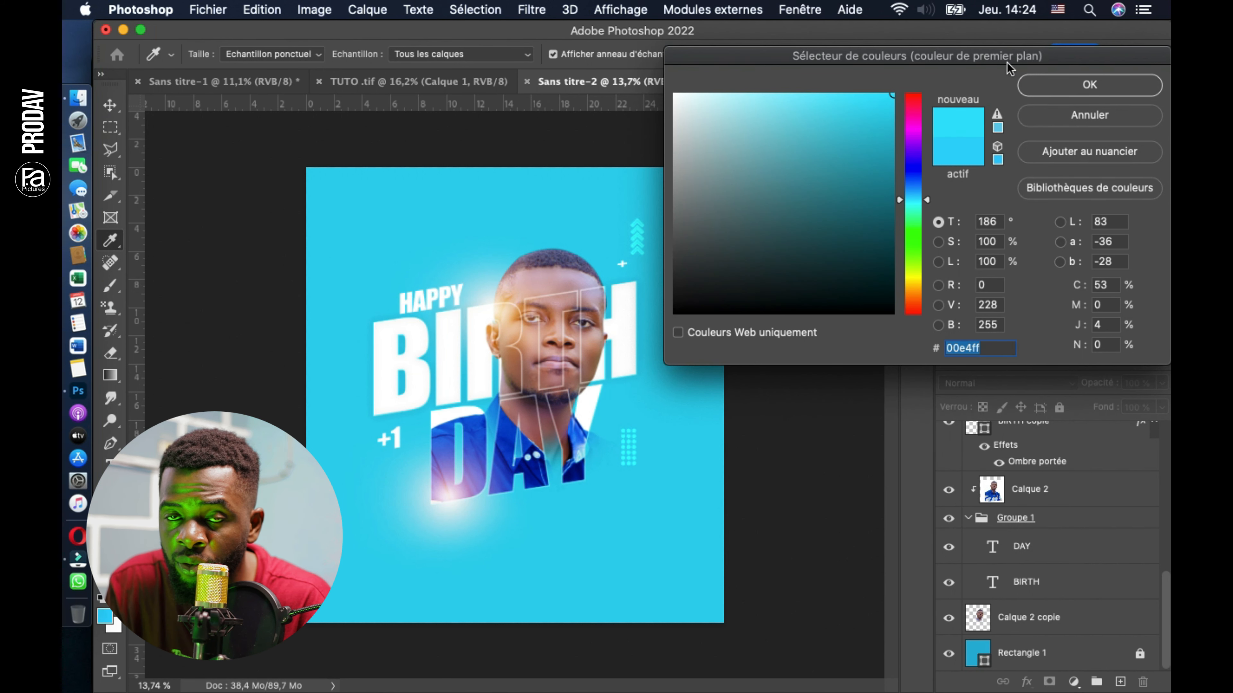
click(1083, 85)
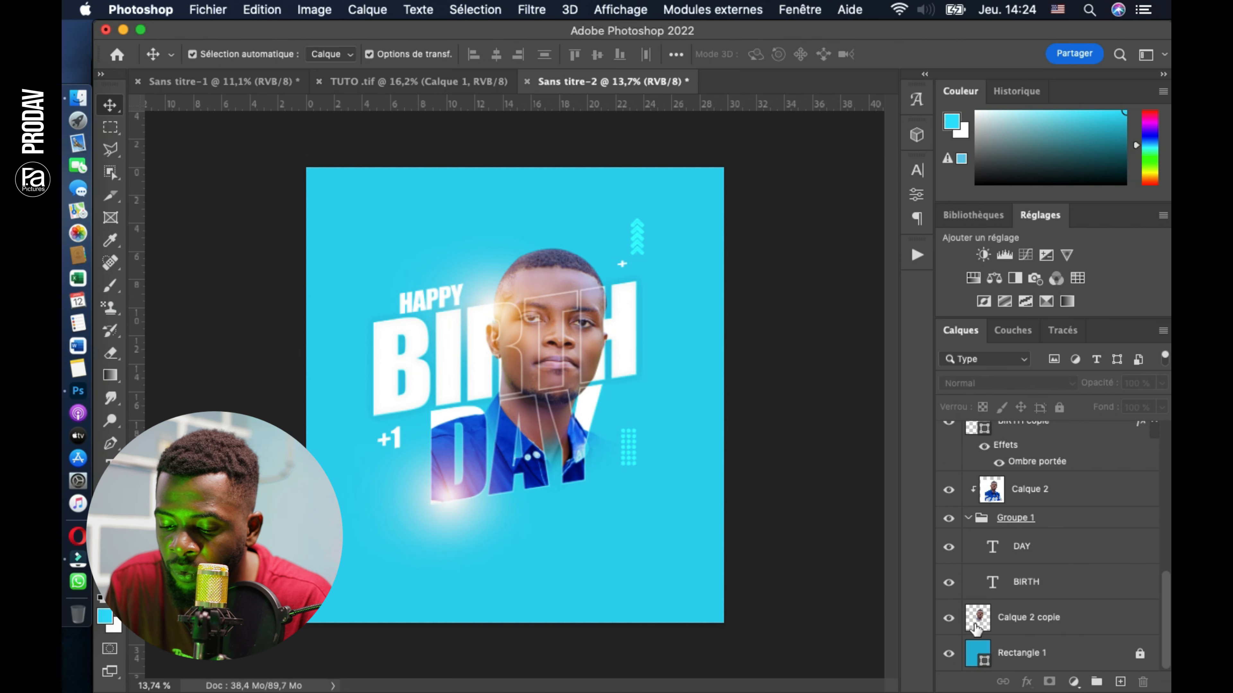
Step: Unlock the background rectangle layer and change its fill to the dark teal #006577
click(977, 651)
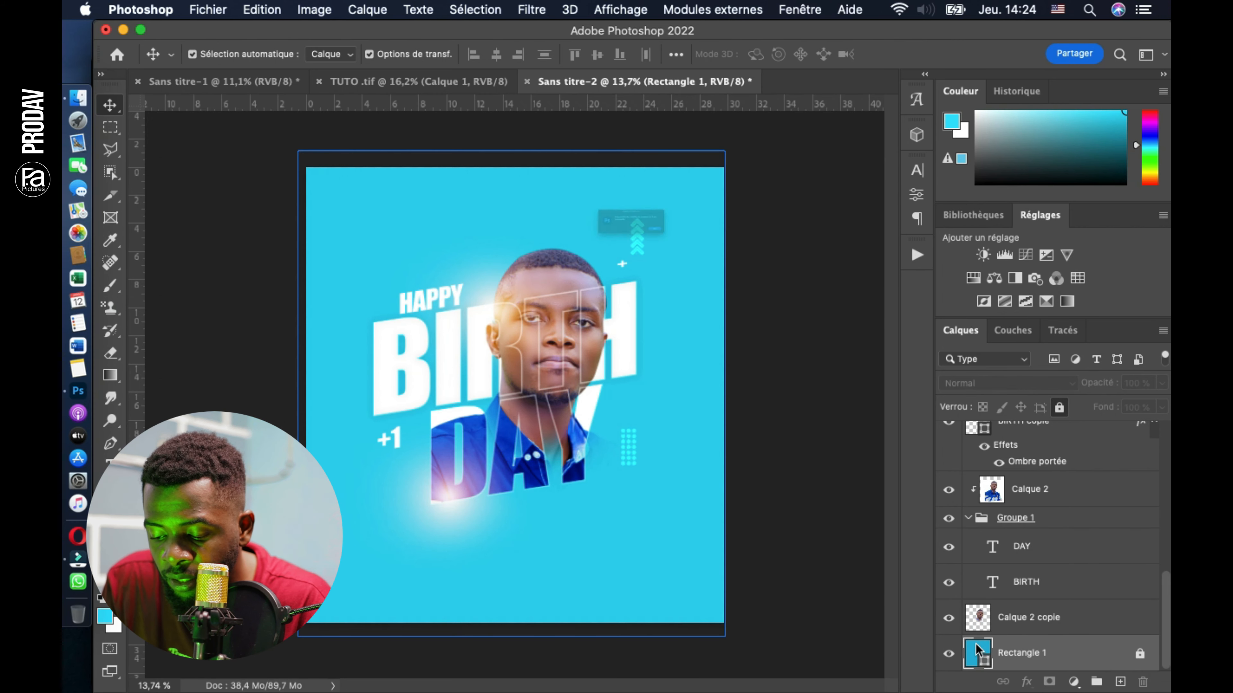
click(630, 221)
click(775, 262)
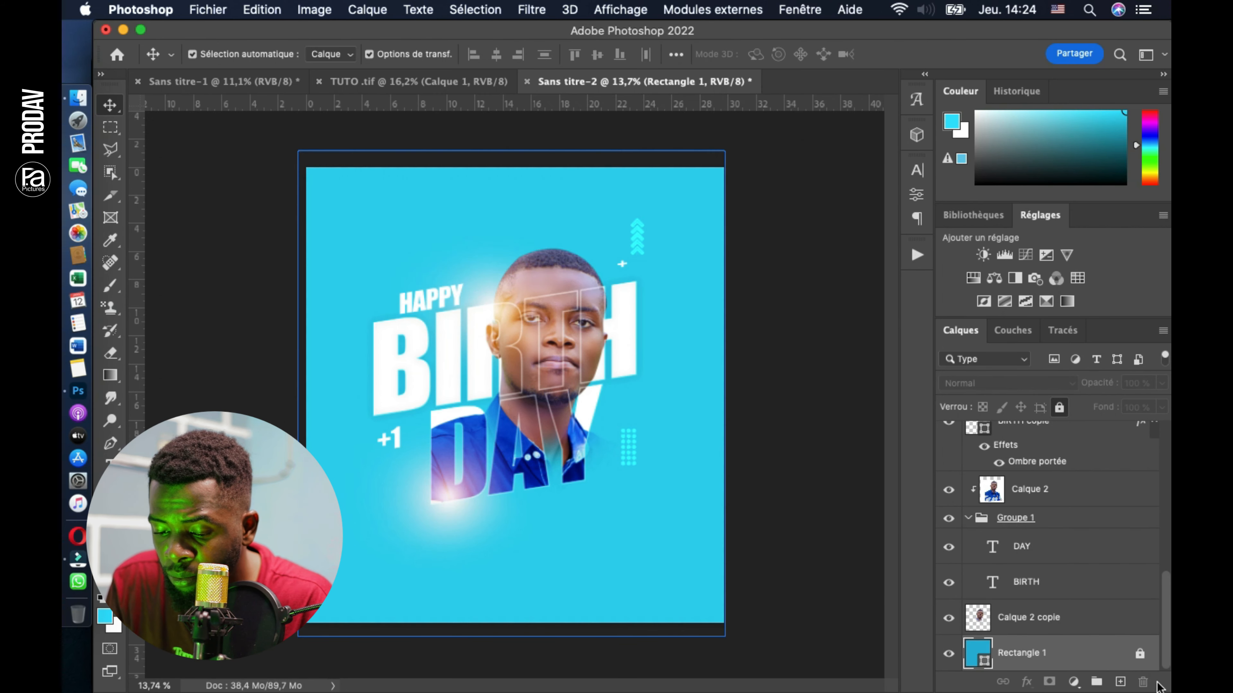
click(1140, 651)
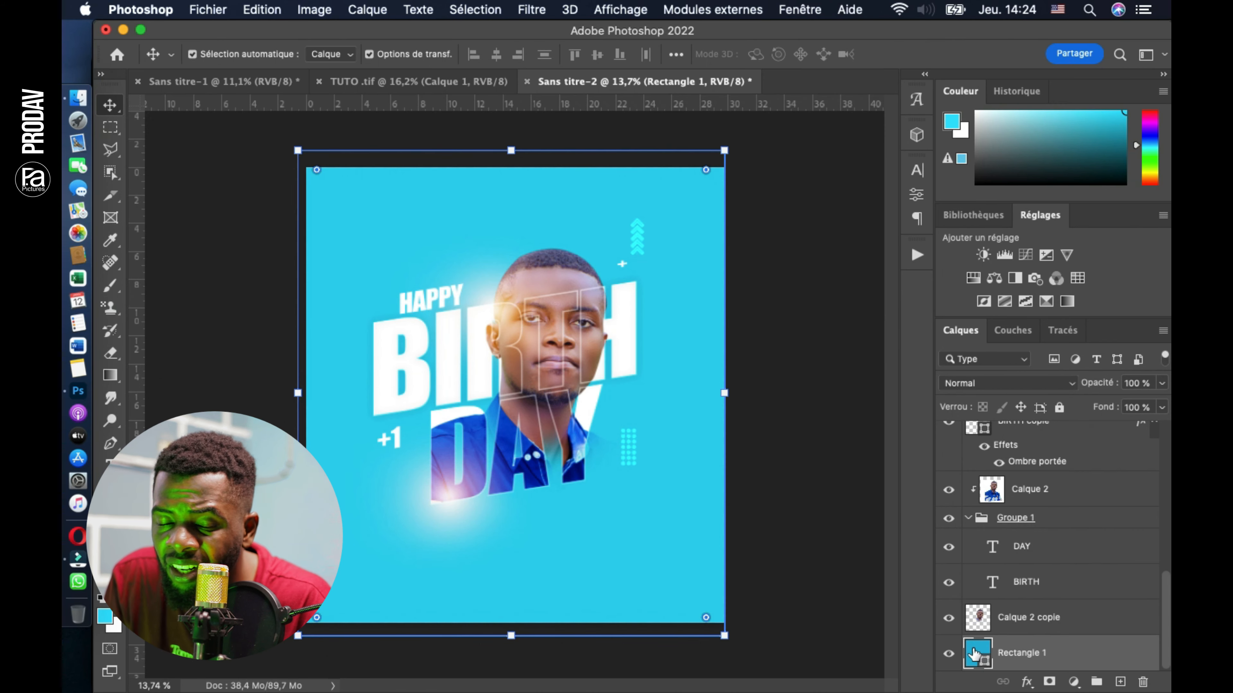
double_click(974, 654)
click(894, 197)
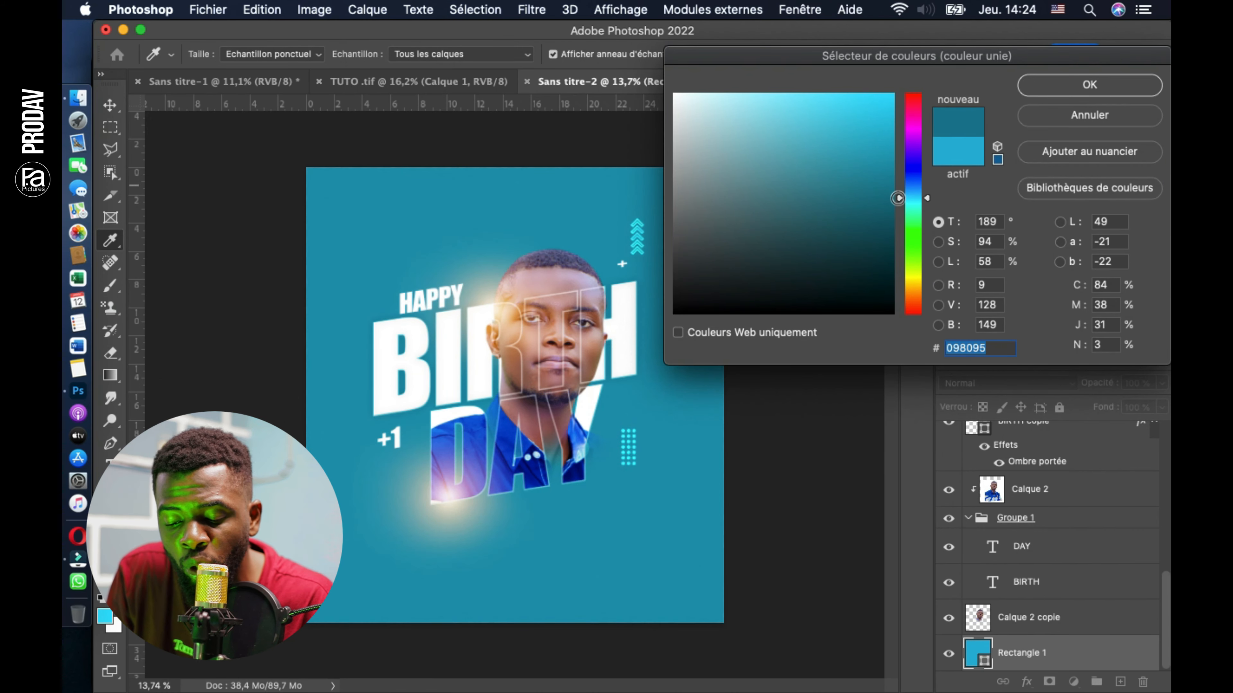
drag(898, 203, 900, 213)
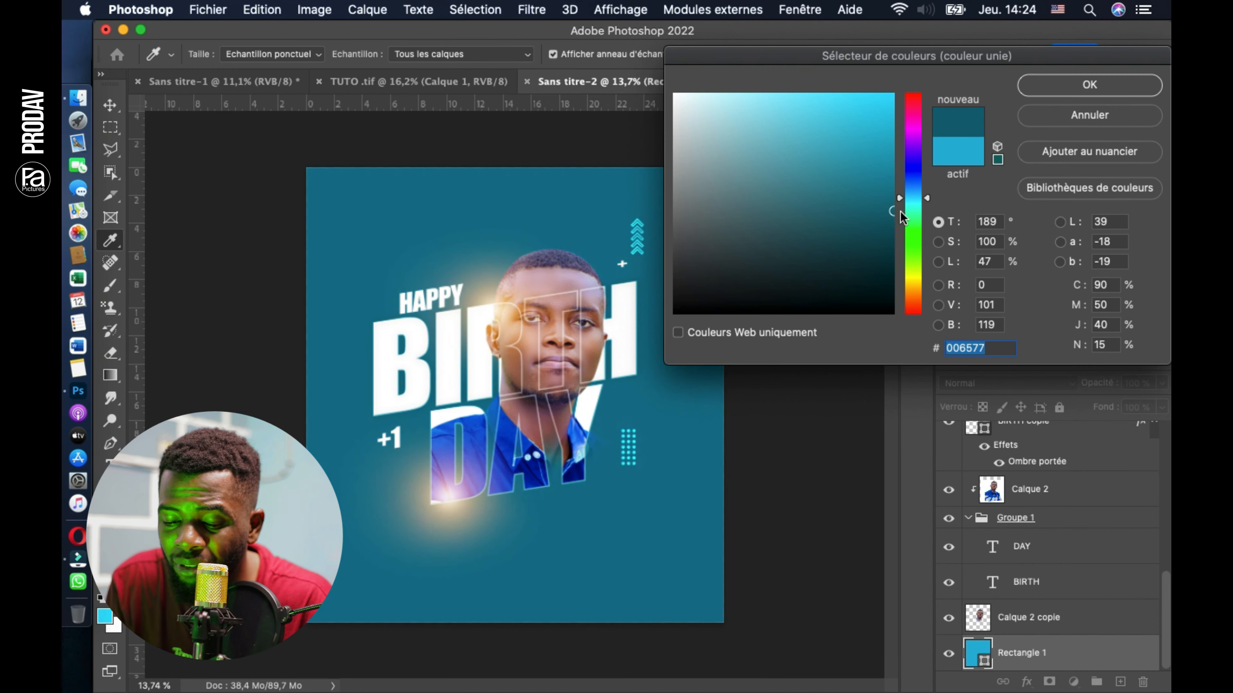
click(1089, 85)
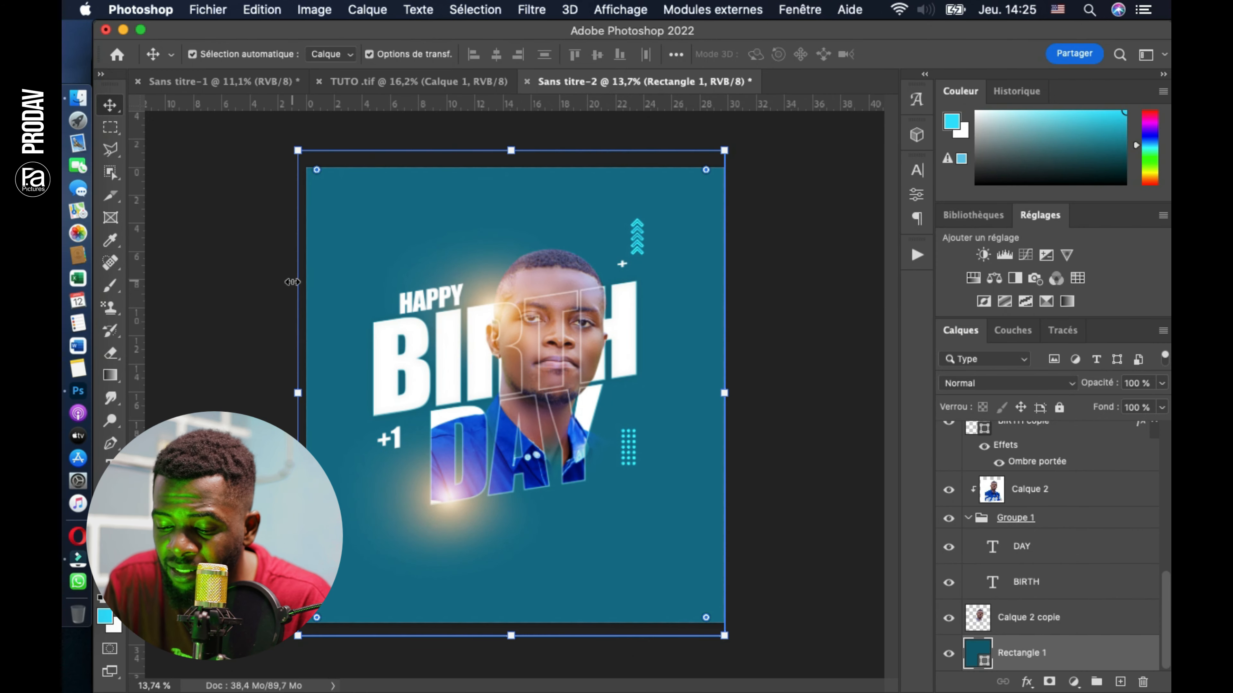
Step: Add a layer above the background rectangle and paint a cyan glow behind the portrait with a soft 2842 px brush
click(110, 286)
click(1119, 683)
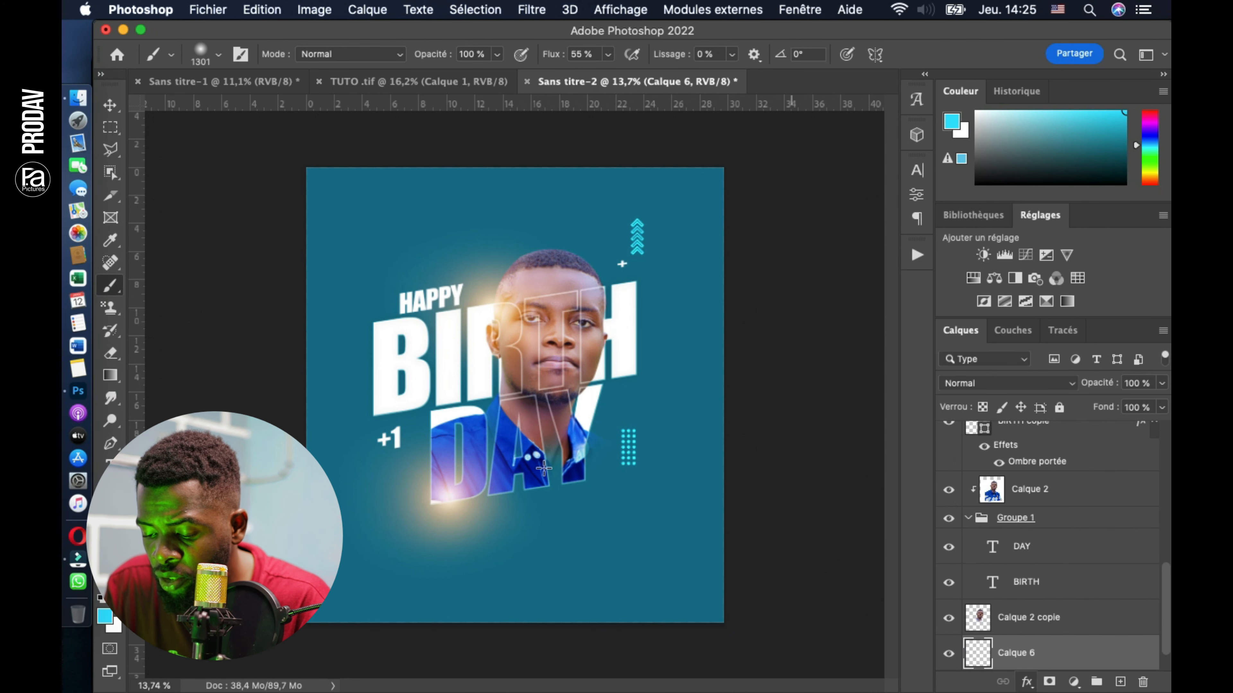
click(219, 54)
drag(305, 110, 312, 110)
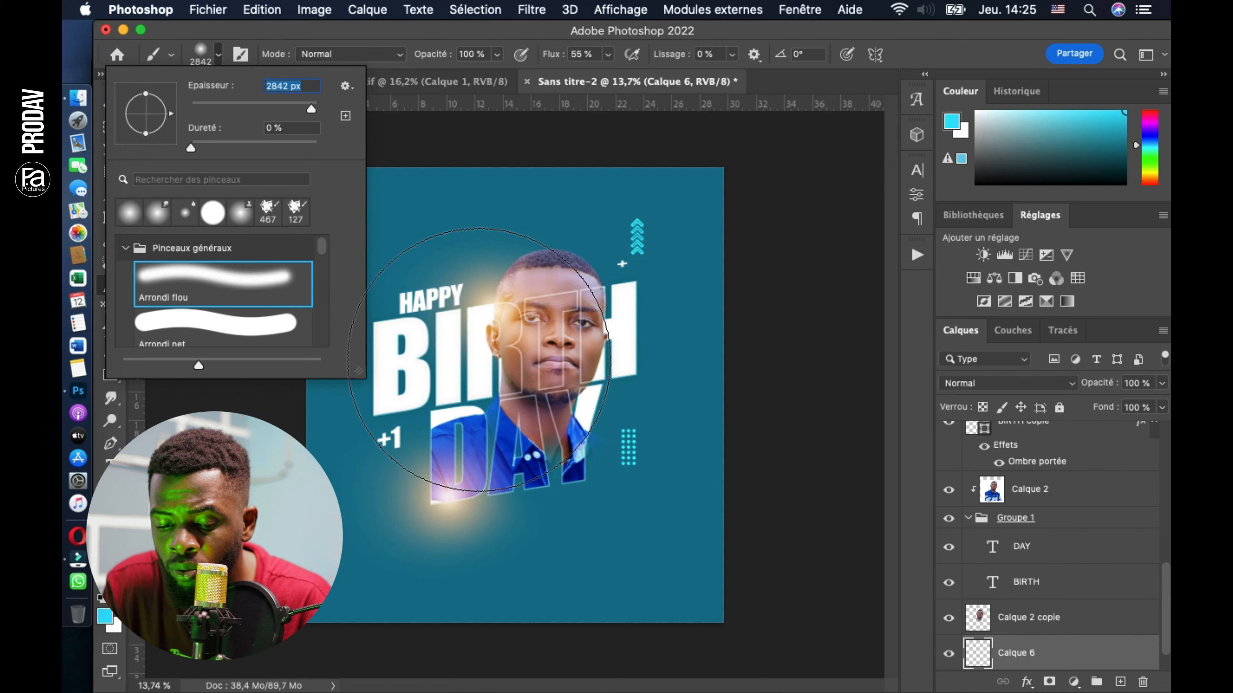
mouse_move(534, 393)
mouse_down()
mouse_move(488, 359)
mouse_move(523, 394)
mouse_up()
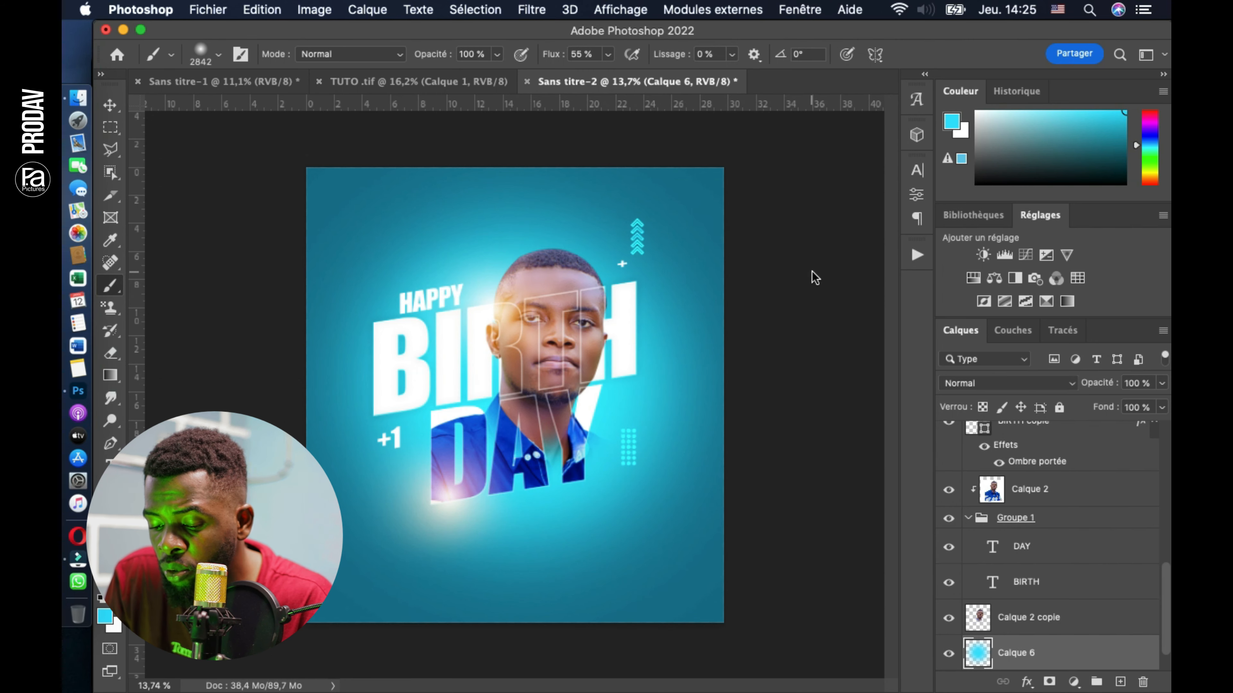
click(111, 105)
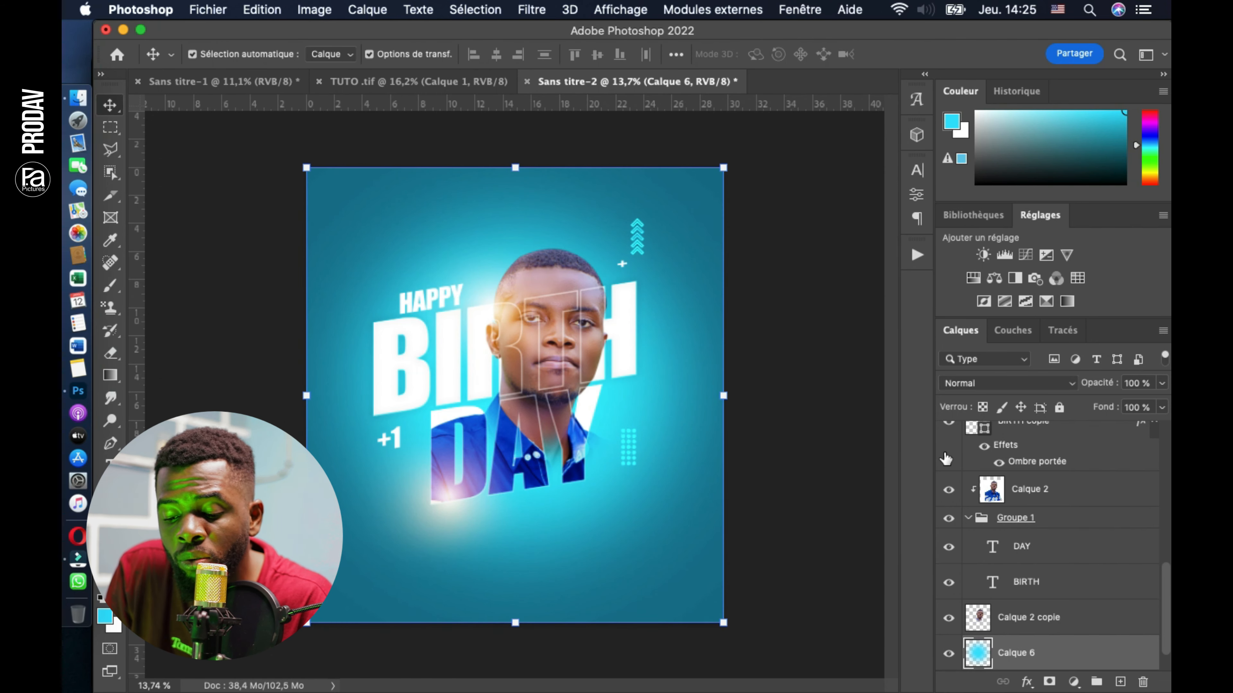
Step: Compare the design with and without the glow layer and set the glow's opacity to 71 %
click(949, 653)
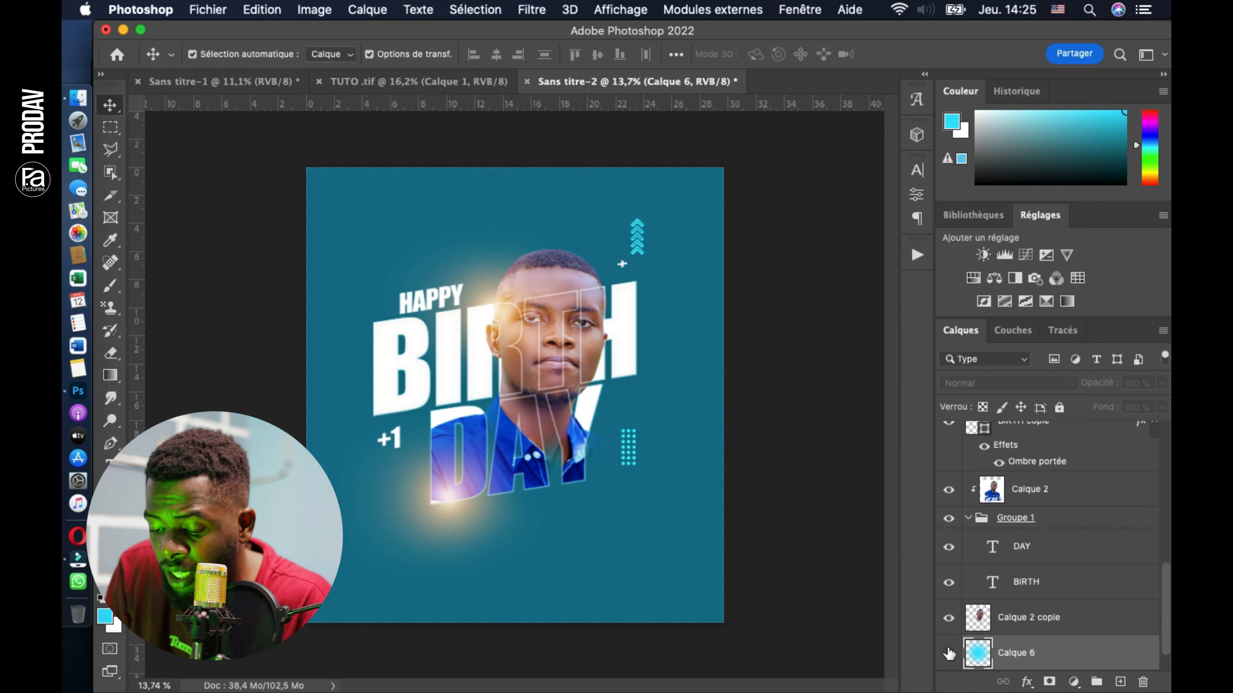
click(949, 653)
scroll(578, 372, up, 1)
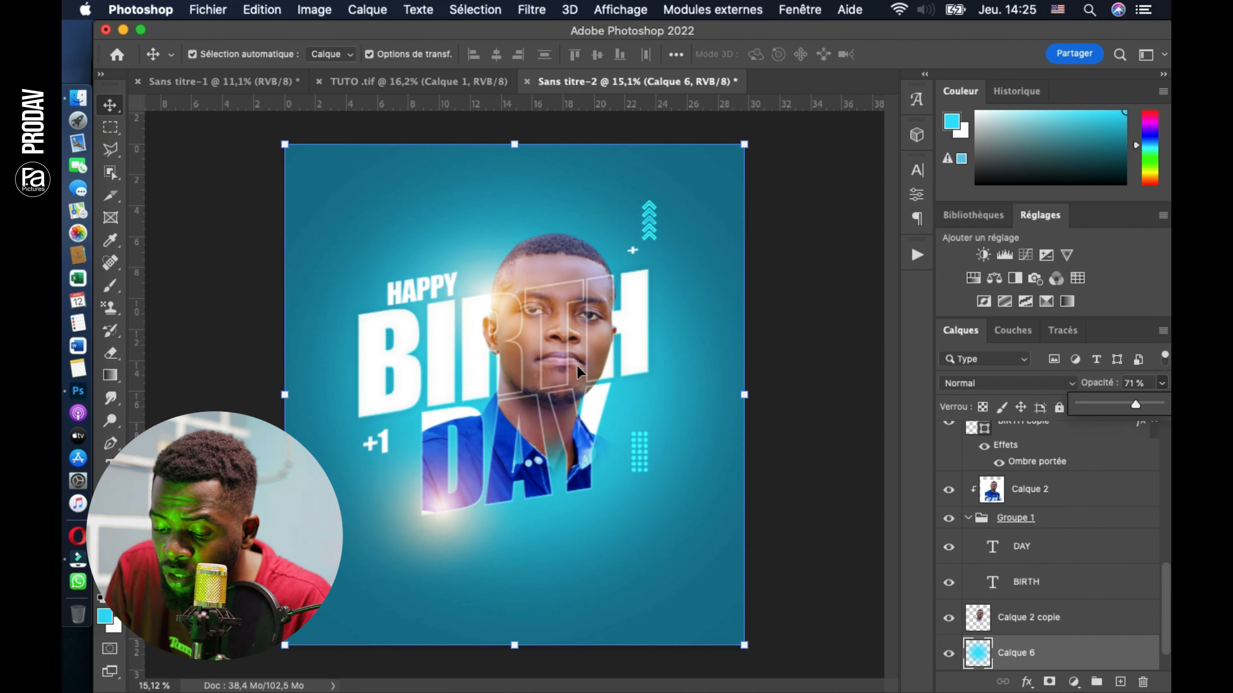
Step: Add an empty layer above Calque 2 copie and set the soft brush to 102 px
scroll(577, 372, up, 4)
key(alt+])
key(ctrl+shift+alt+n)
key(b)
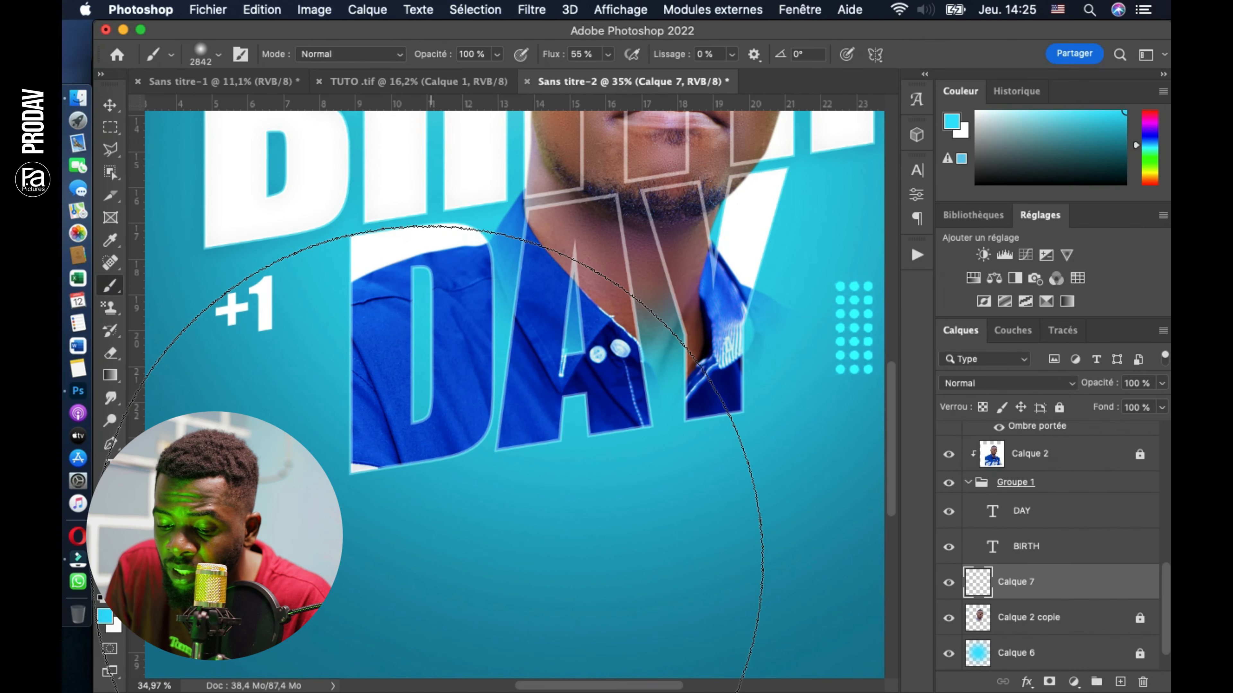
click(218, 55)
click(254, 104)
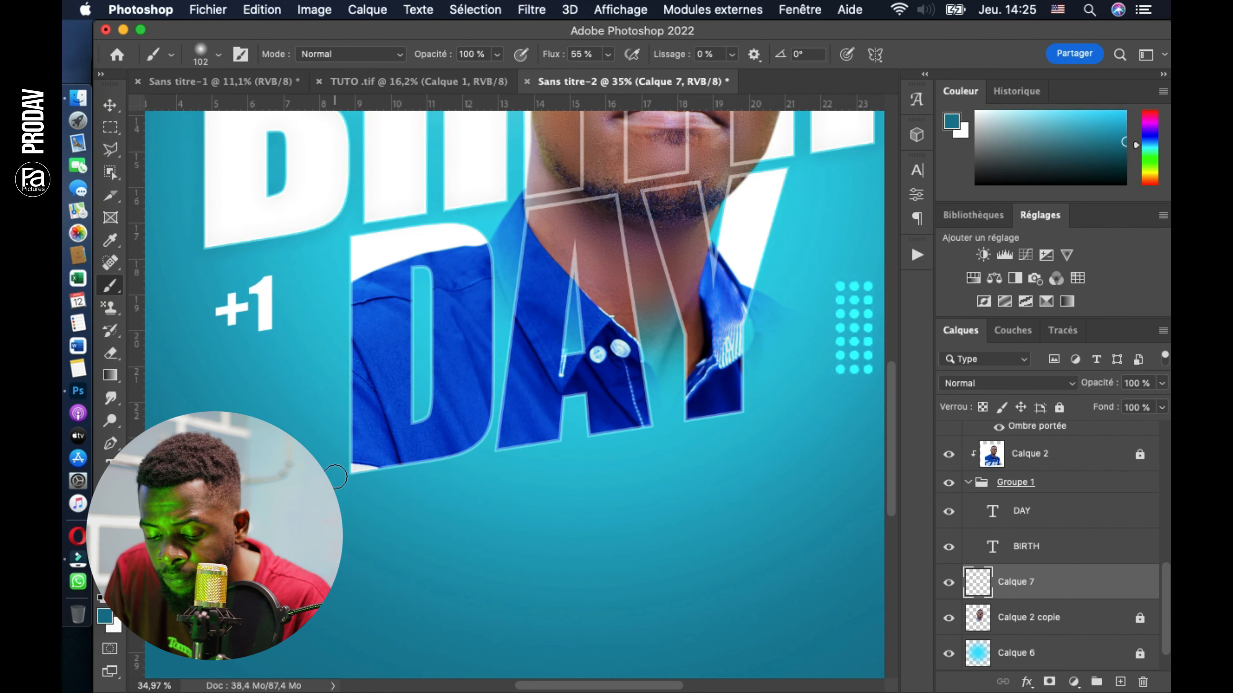
Step: Set the foreground colour to black #000000 and paint a single soft dot below the D of DAY
click(107, 615)
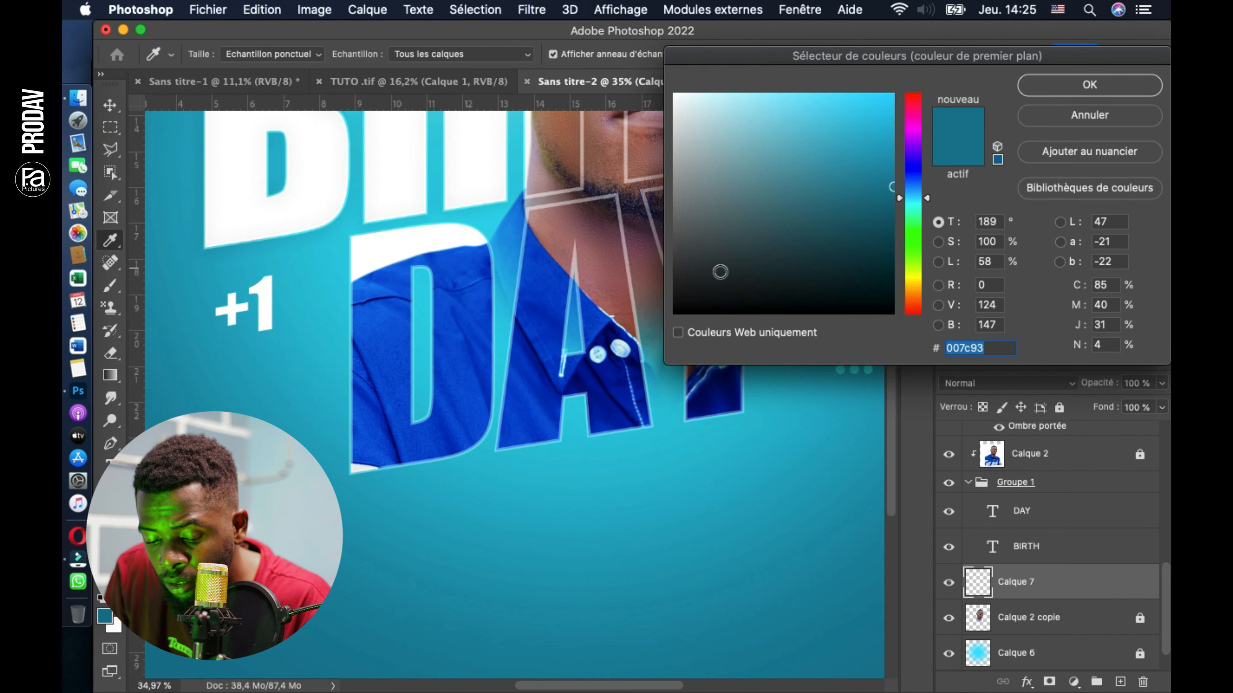
text(000000)
click(1089, 85)
key(b)
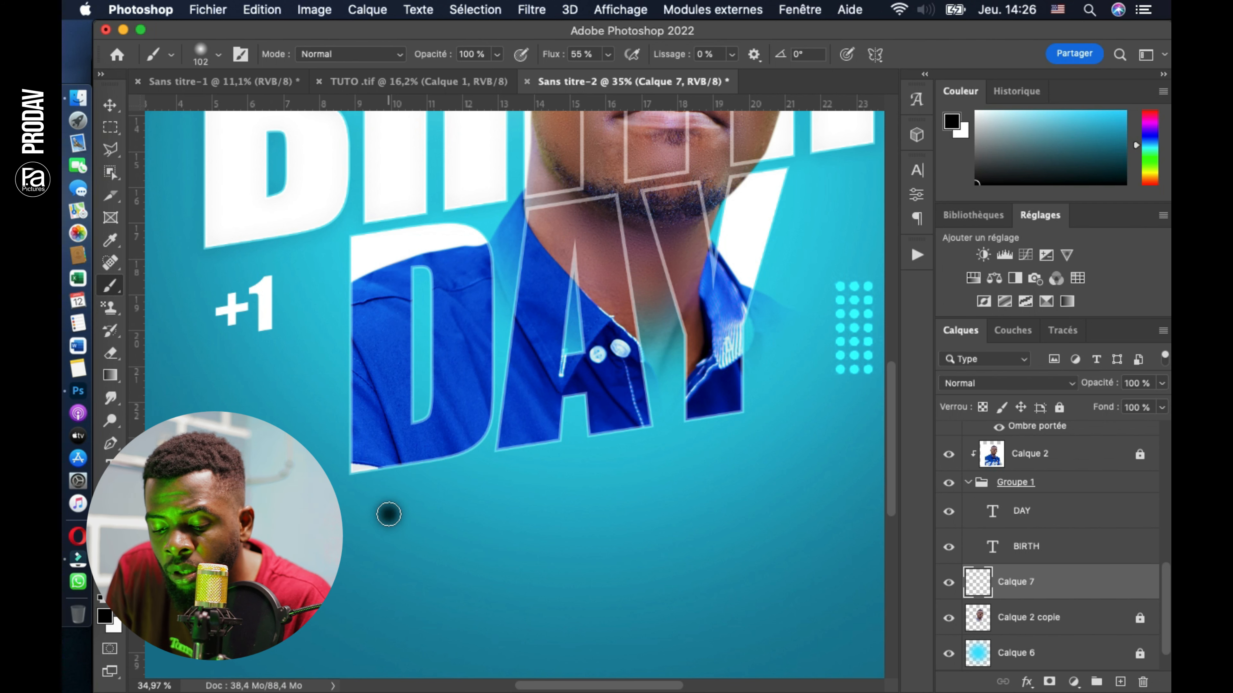
Step: Stretch the black dot horizontally into a flat shadow and position it under the DAY lettering
key(v)
drag(417, 528, 723, 469)
scroll(723, 469, down, 5)
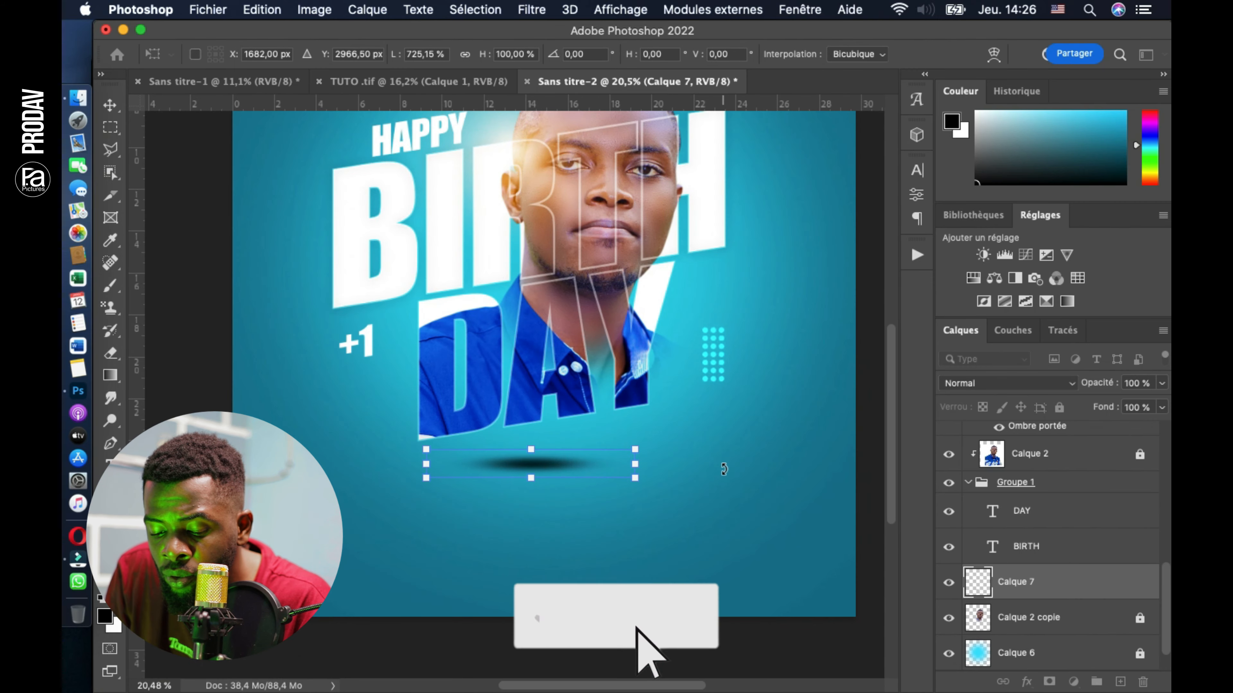
drag(531, 449, 470, 420)
drag(532, 454, 485, 445)
key(Return)
Step: Fine-tune the shadow's position so it sits directly against the base of DAY
click(486, 496)
scroll(486, 495, up, 5)
click(561, 417)
scroll(523, 403, down, 5)
click(536, 479)
mouse_move(562, 417)
mouse_down()
mouse_move(507, 428)
mouse_move(546, 401)
mouse_up()
Step: Erase the excess shadow around the lower corner of the D
click(110, 353)
scroll(520, 398, up, 4)
drag(372, 425, 361, 389)
scroll(404, 361, down, 5)
click(111, 106)
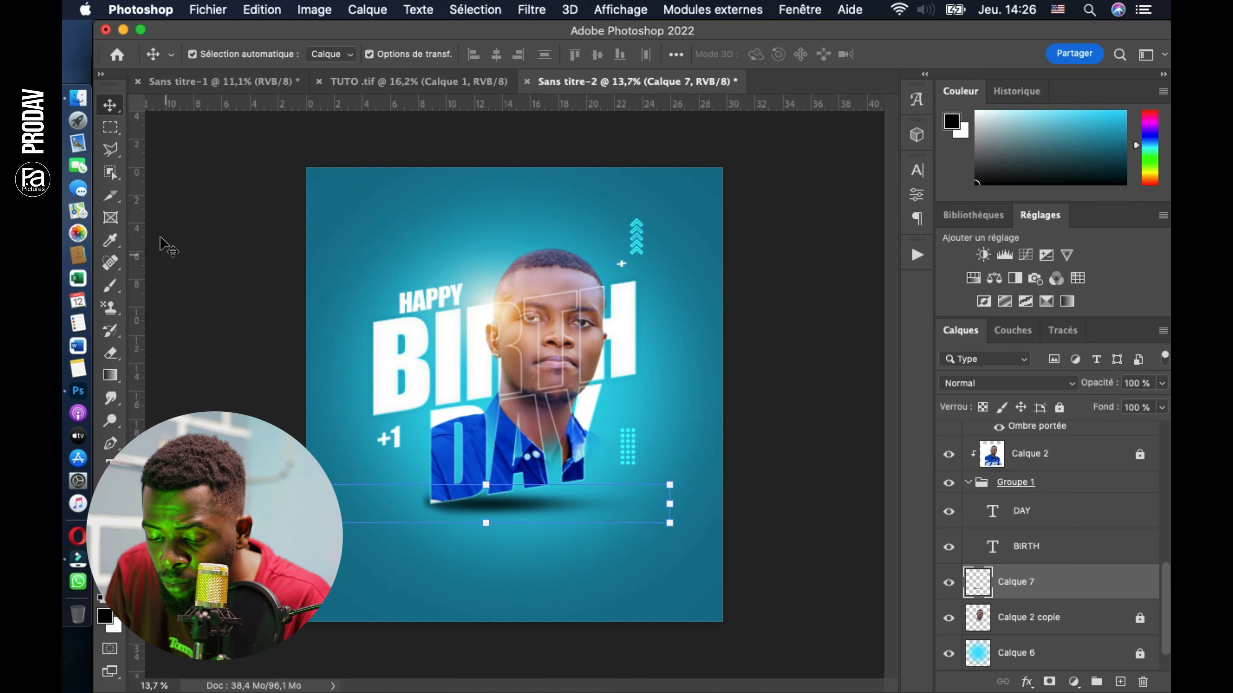
Step: Copy the shadow area below DAY to a new layer, then stretch the shadow sideways and flatten it with Free Transform
click(110, 127)
drag(413, 475, 680, 527)
key(super+j)
click(1016, 618)
key(super+t)
drag(762, 551, 814, 554)
drag(591, 580, 591, 570)
Step: Erase part of the stretched shadow and adjust the opacity of its layer
click(111, 353)
scroll(442, 559, up, 5)
scroll(494, 480, down, 5)
click(110, 106)
click(1161, 383)
click(776, 558)
scroll(439, 470, up, 5)
scroll(546, 384, up, 5)
click(751, 432)
Step: Adjust the eraser settings and clean up the remaining shadow around the D's edge
click(110, 353)
scroll(417, 427, up, 3)
click(214, 54)
drag(444, 417, 456, 381)
scroll(456, 523, down, 10)
click(110, 105)
Step: Nudge the shadow slightly beneath DAY, readjust the opacity of Calque 8, and deselect it
drag(522, 490, 518, 492)
scroll(515, 395, up, 2)
click(524, 473)
click(1067, 582)
double_click(1133, 383)
click(817, 402)
scroll(817, 402, up, 5)
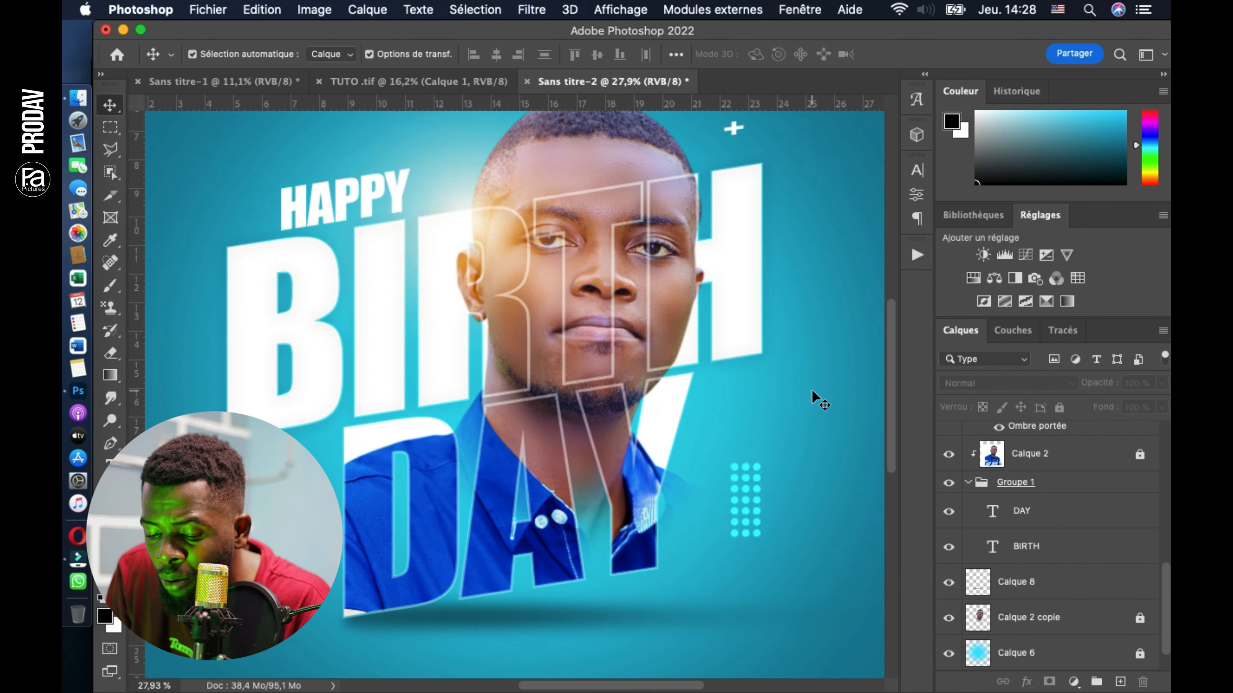
scroll(812, 391, down, 3)
scroll(820, 399, down, 1)
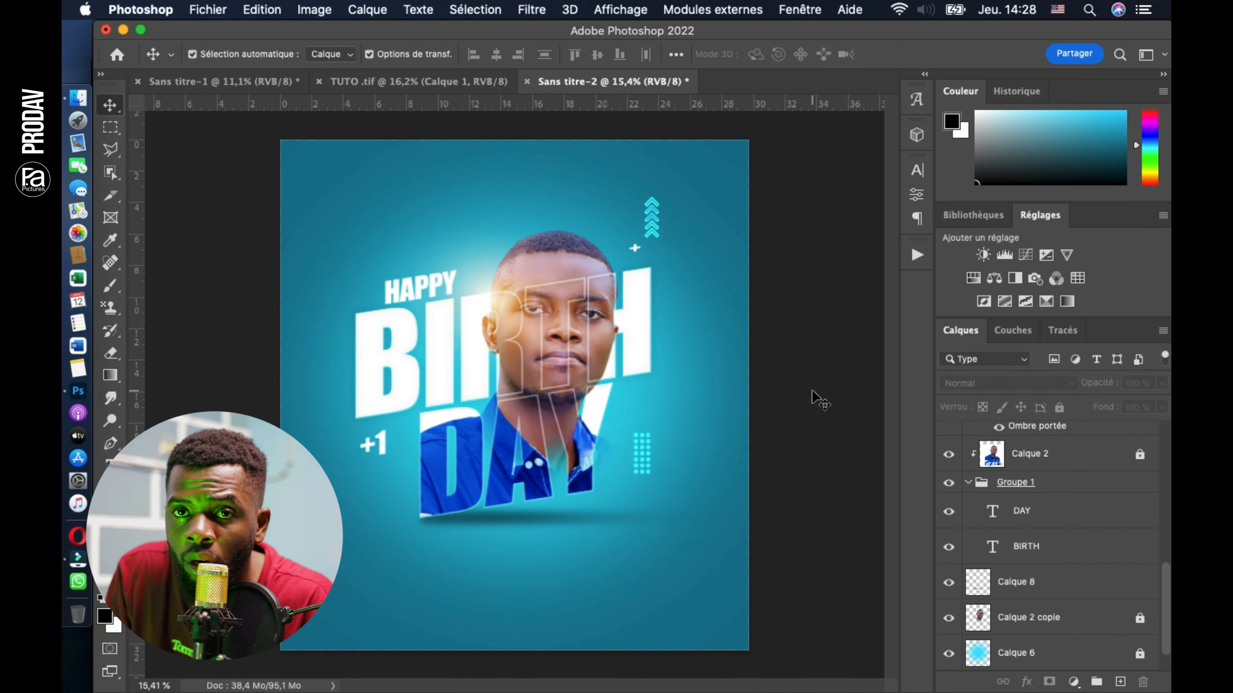
Step: Add the text HAPPY BIRTH DAY TO YOU below the DAY shadow and set its font to Bebas Neue Regular
scroll(888, 554, down, 2)
key(t)
click(403, 548)
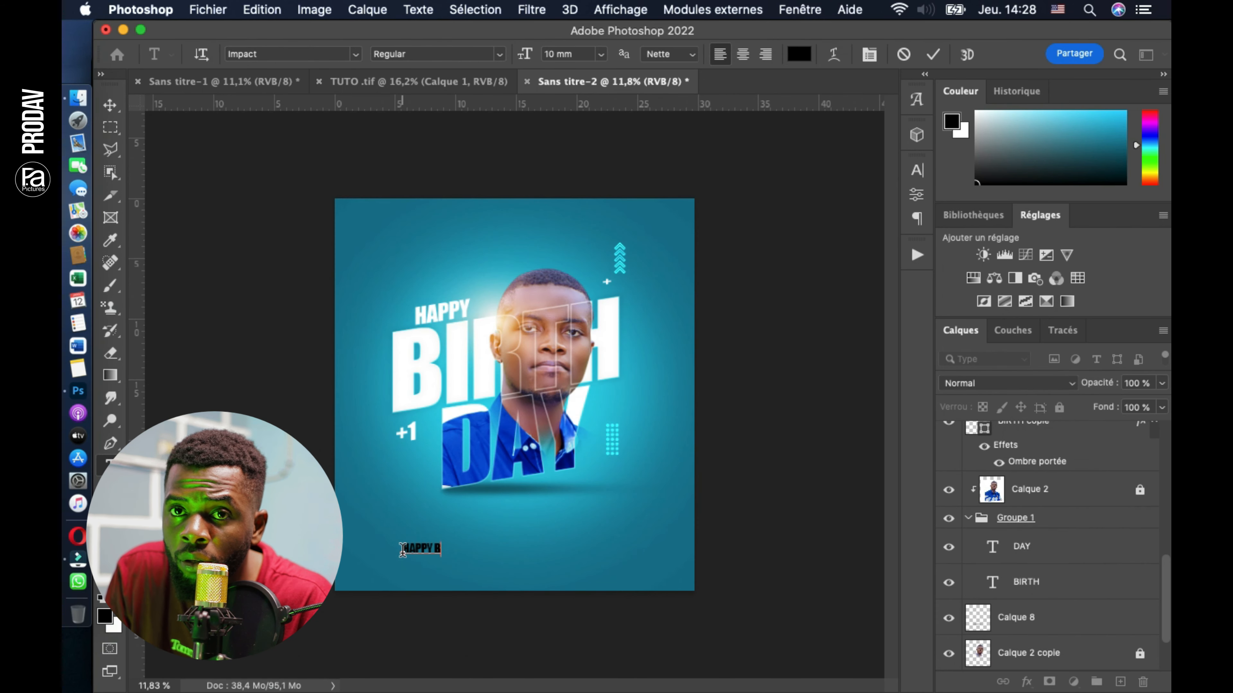
text(HAPPY BIRTH DAY TO YOU)
key(super+a)
click(328, 51)
text(Bebas Neue)
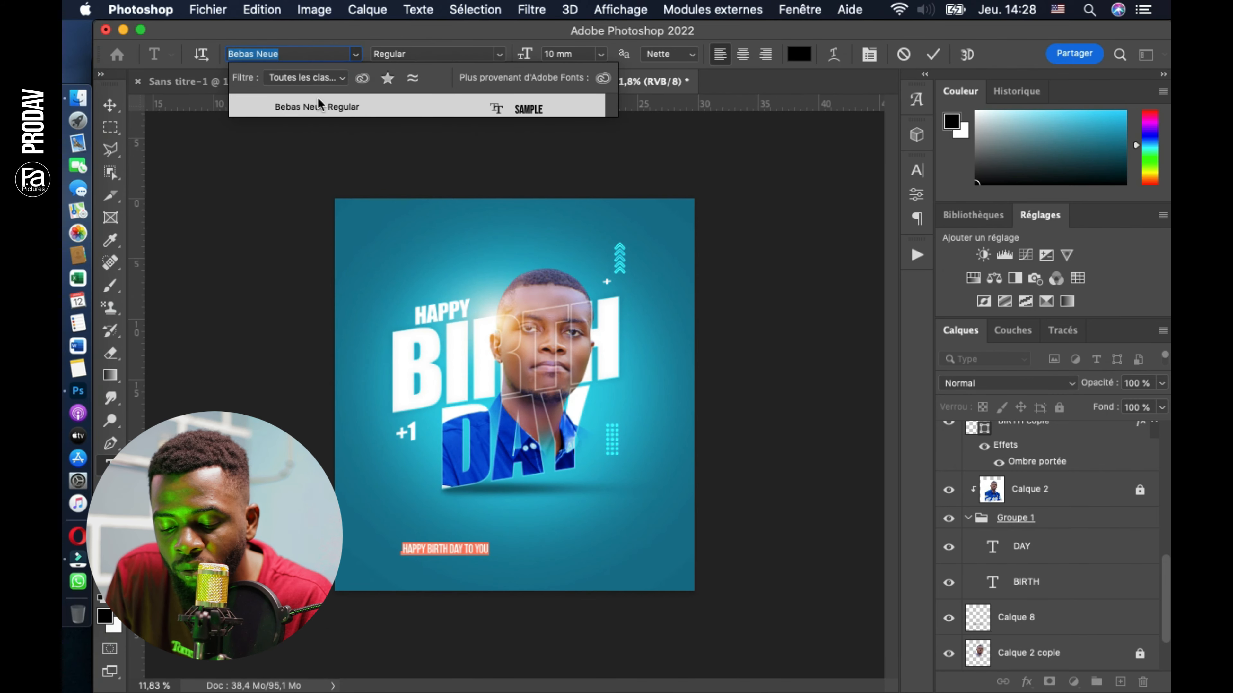
click(320, 105)
Step: Set the tracking of HAPPY BIRTH DAY TO YOU to 540 and scale the line down beneath DAY
click(917, 171)
drag(818, 235, 837, 235)
key(v)
drag(638, 553, 612, 552)
drag(402, 552, 420, 552)
key(Return)
click(776, 491)
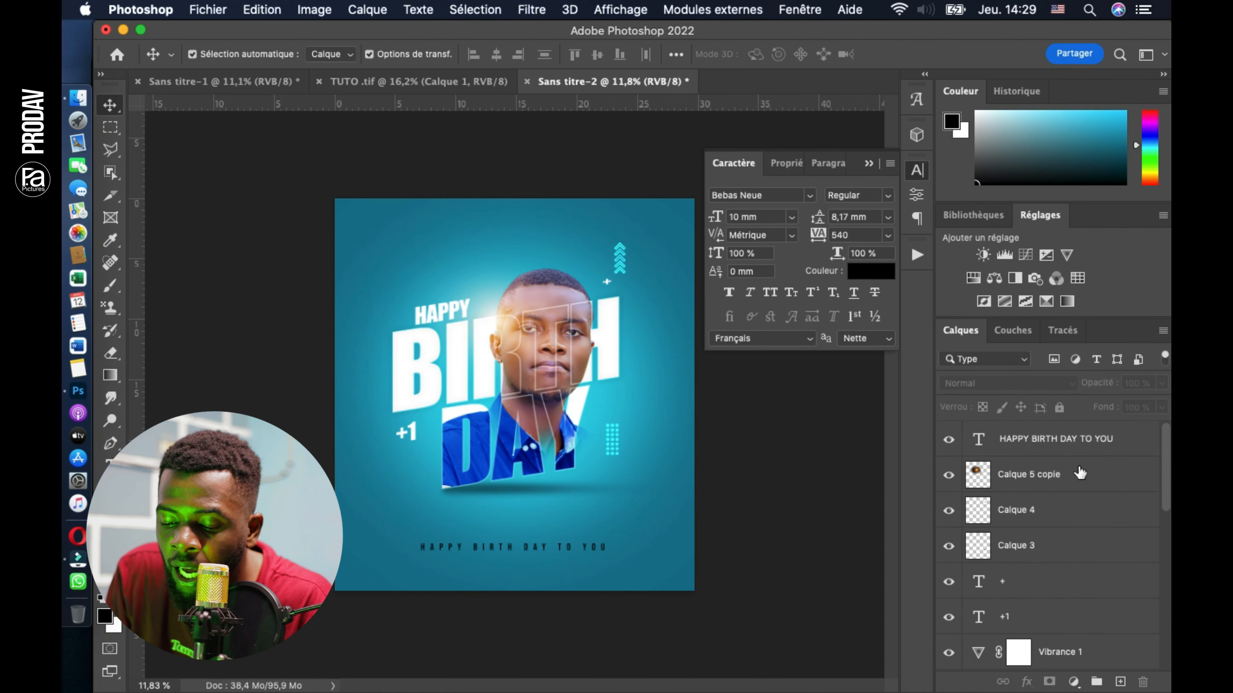
Step: Resize the Rectangle 1 background so its edges fit the canvas, and close the character settings
scroll(1081, 472, down, 10)
click(1029, 652)
drag(328, 394, 335, 394)
drag(521, 604, 521, 592)
drag(515, 184, 516, 197)
key(Return)
drag(710, 654, 495, 540)
click(776, 485)
click(868, 163)
Step: Change the color of the whole HAPPY BIRTH DAY TO YOU line to white
scroll(533, 573, up, 4)
scroll(573, 535, down, 3)
key(t)
click(582, 582)
key(super+a)
click(801, 54)
drag(702, 141, 587, 30)
click(1089, 84)
Step: Scale the HAPPY BIRTH DAY TO YOU line down to about 12.37 cm wide and deselect it
click(110, 105)
drag(627, 581, 612, 578)
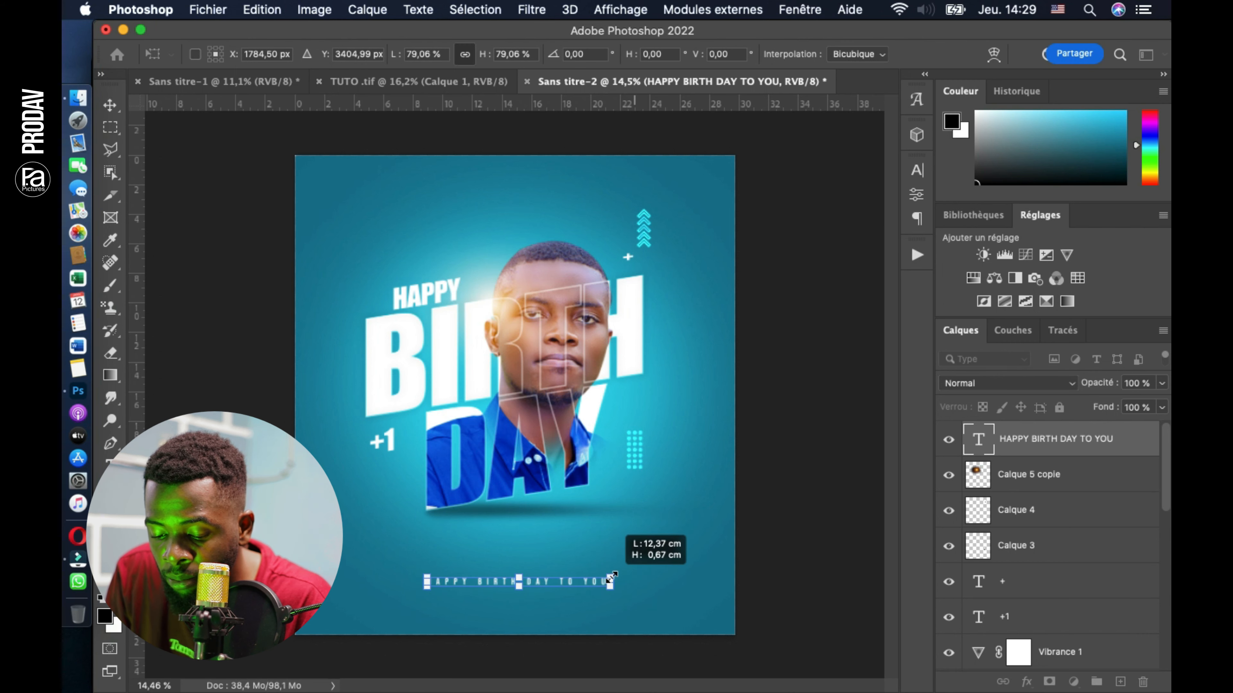
key(Return)
click(829, 573)
scroll(827, 569, down, 1)
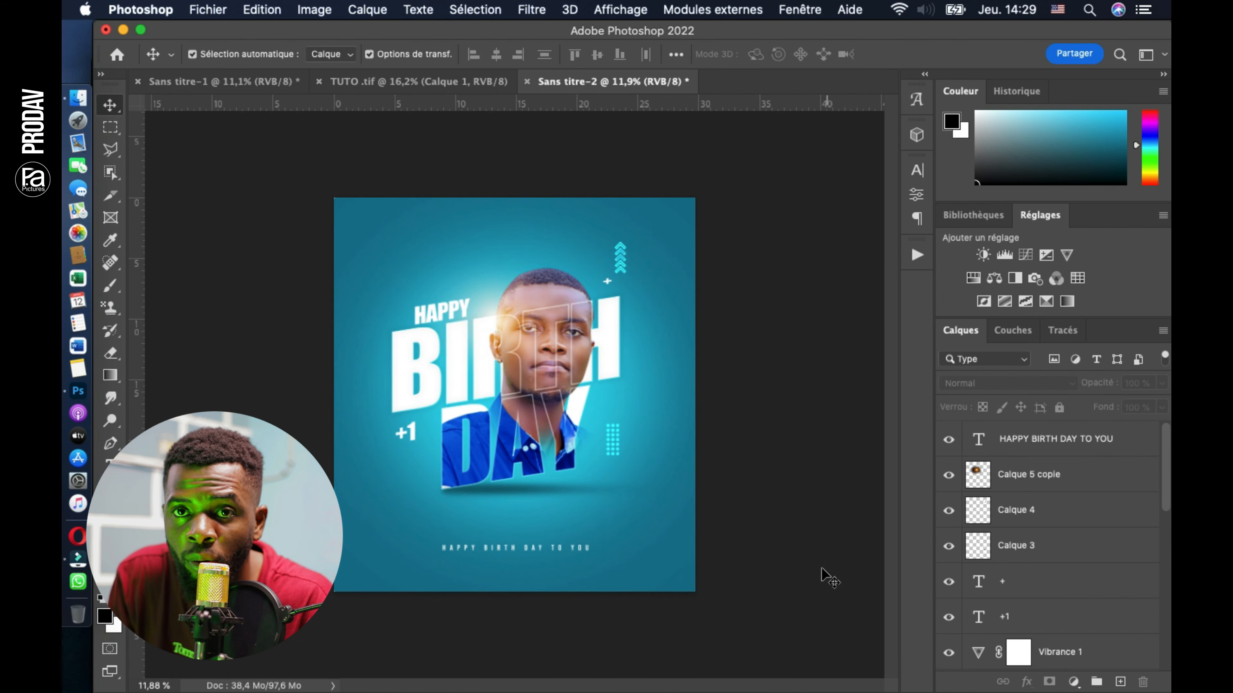
scroll(518, 481, up, 1)
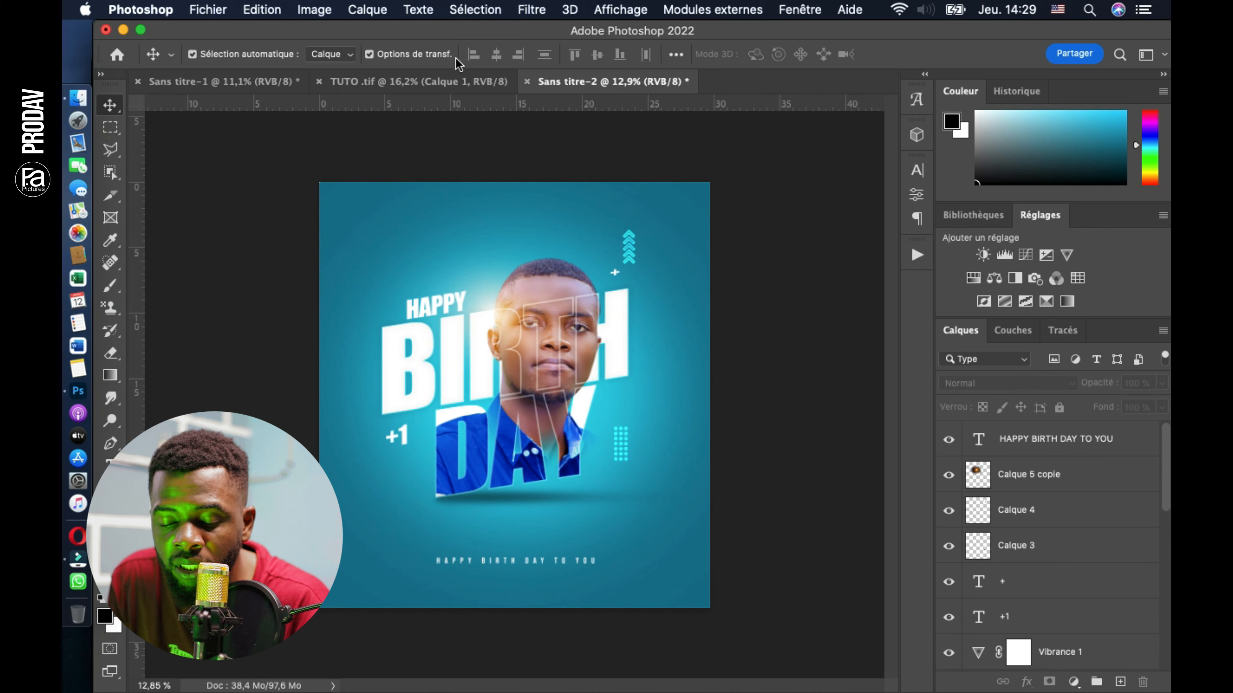
Step: Copy the vertical PRODAV text and its logo from TUTO .tif into Sans titre-2, near the design's lower-left edge
click(448, 84)
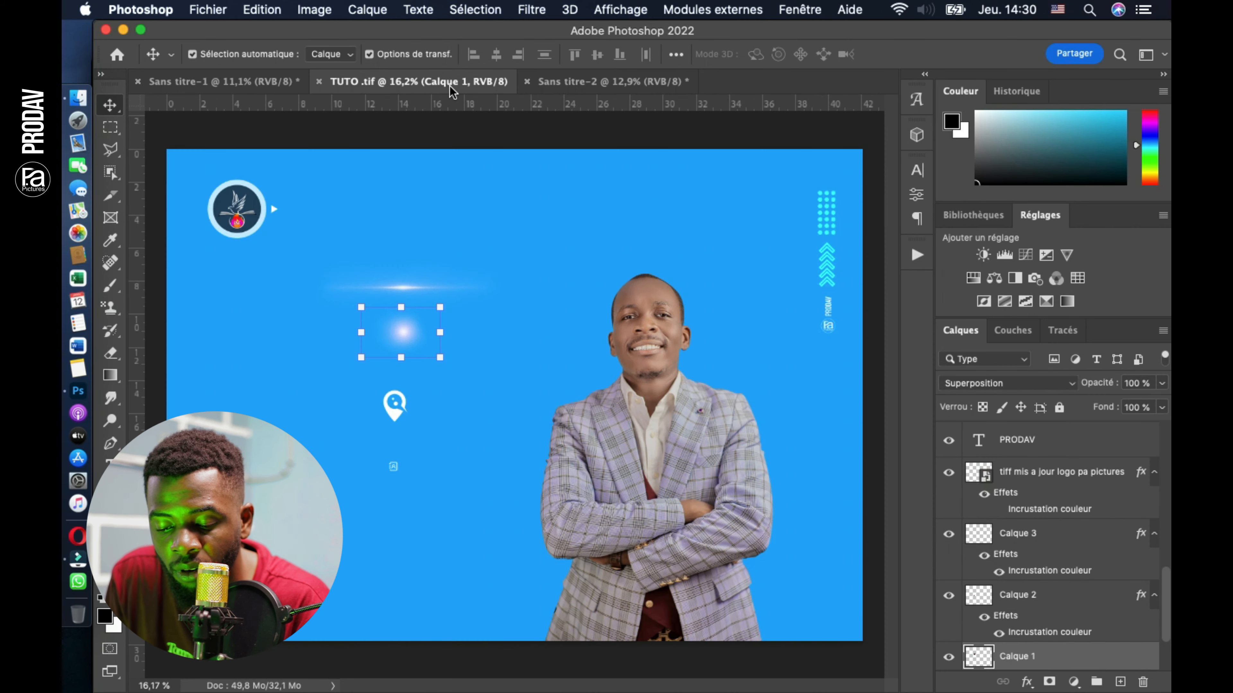
click(453, 248)
right_click(826, 339)
click(755, 343)
scroll(755, 346, up, 3)
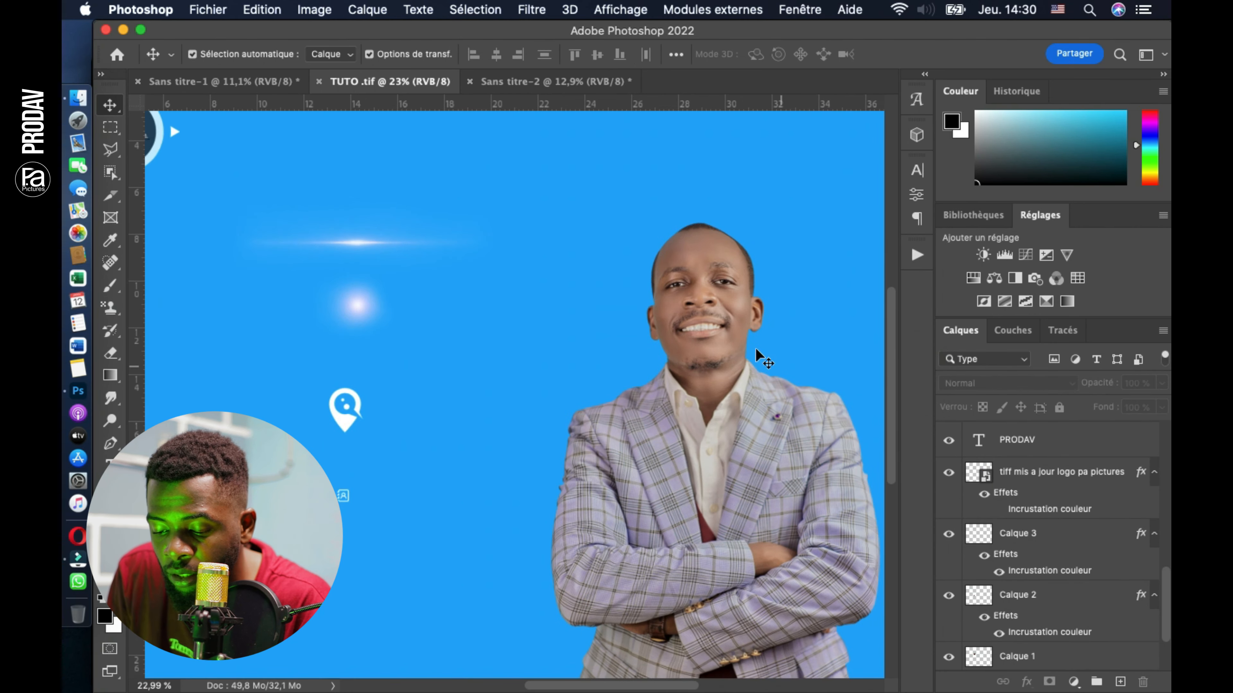
scroll(755, 347, right, 8)
drag(681, 366, 381, 547)
scroll(639, 316, up, 2)
key(super+z)
click(767, 420)
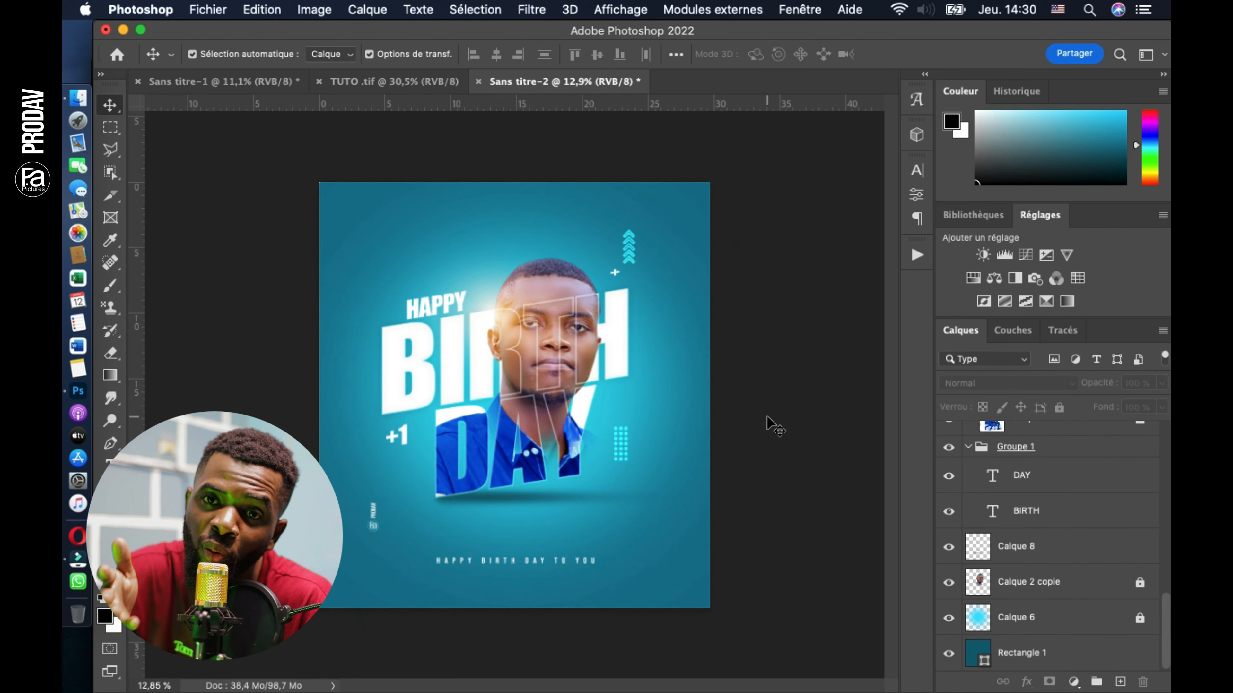
Step: Move the Vibrance 1 adjustment layer above all other layers and deselect it
scroll(768, 421, down, 2)
scroll(1080, 529, up, 10)
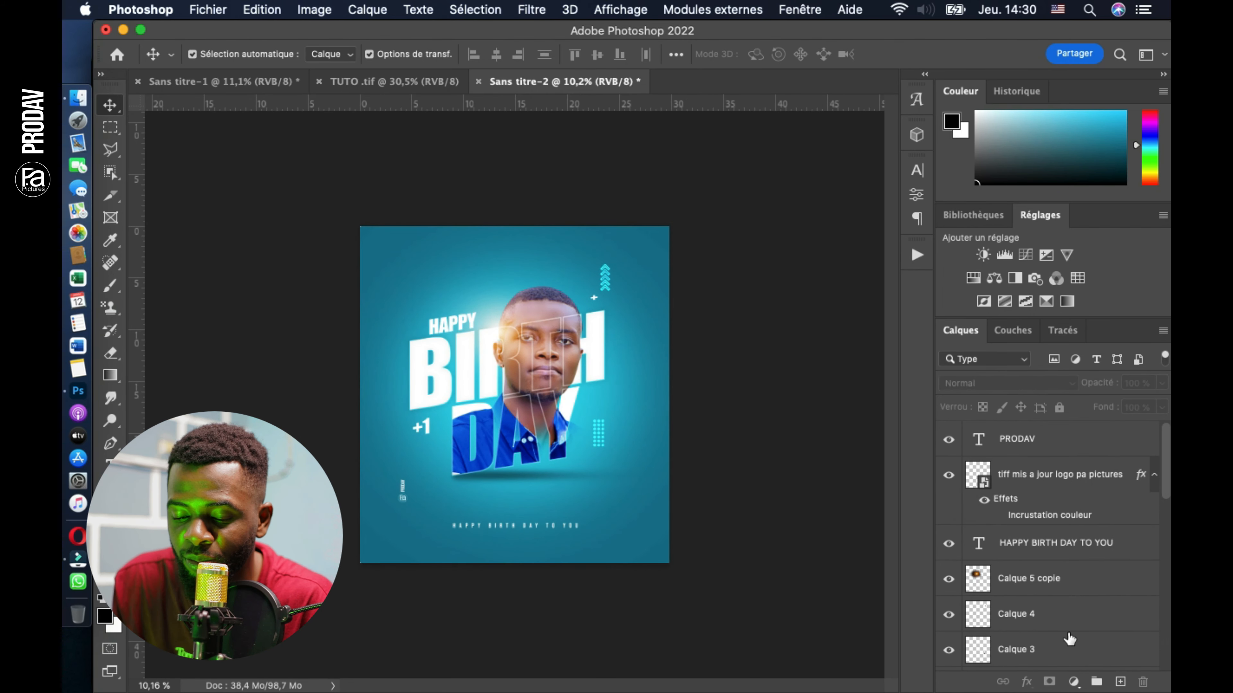
scroll(1080, 583, down, 5)
drag(1100, 547, 1072, 427)
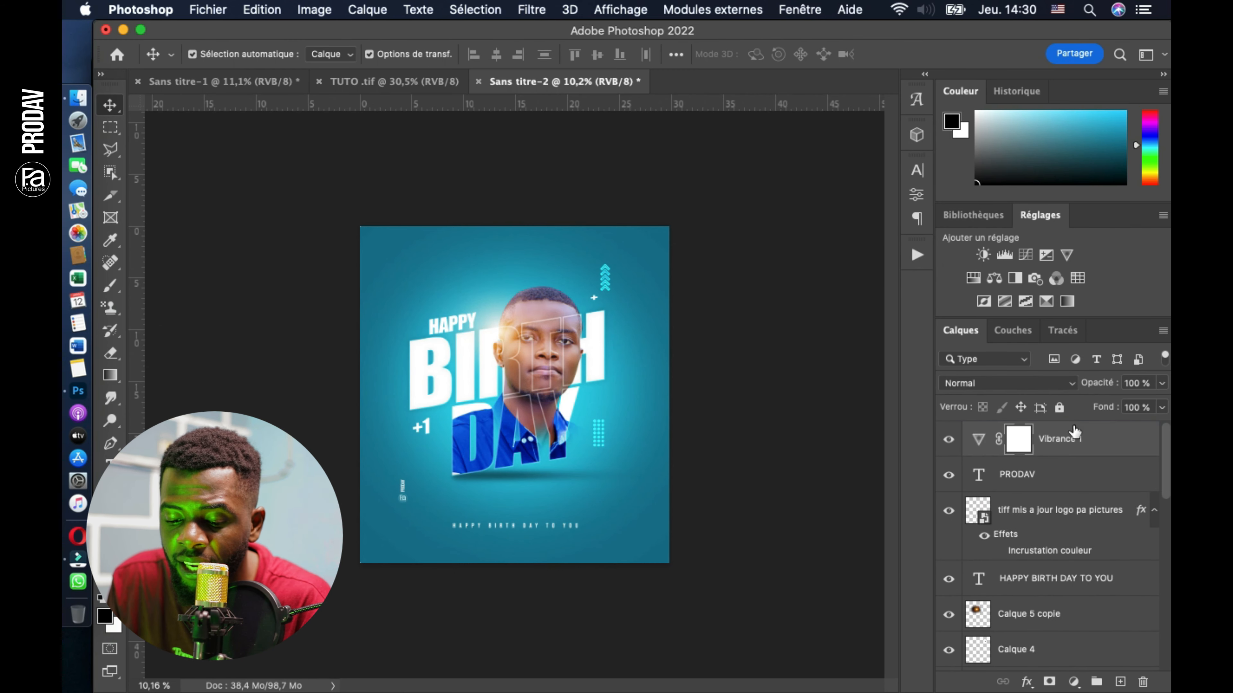
scroll(786, 439, up, 2)
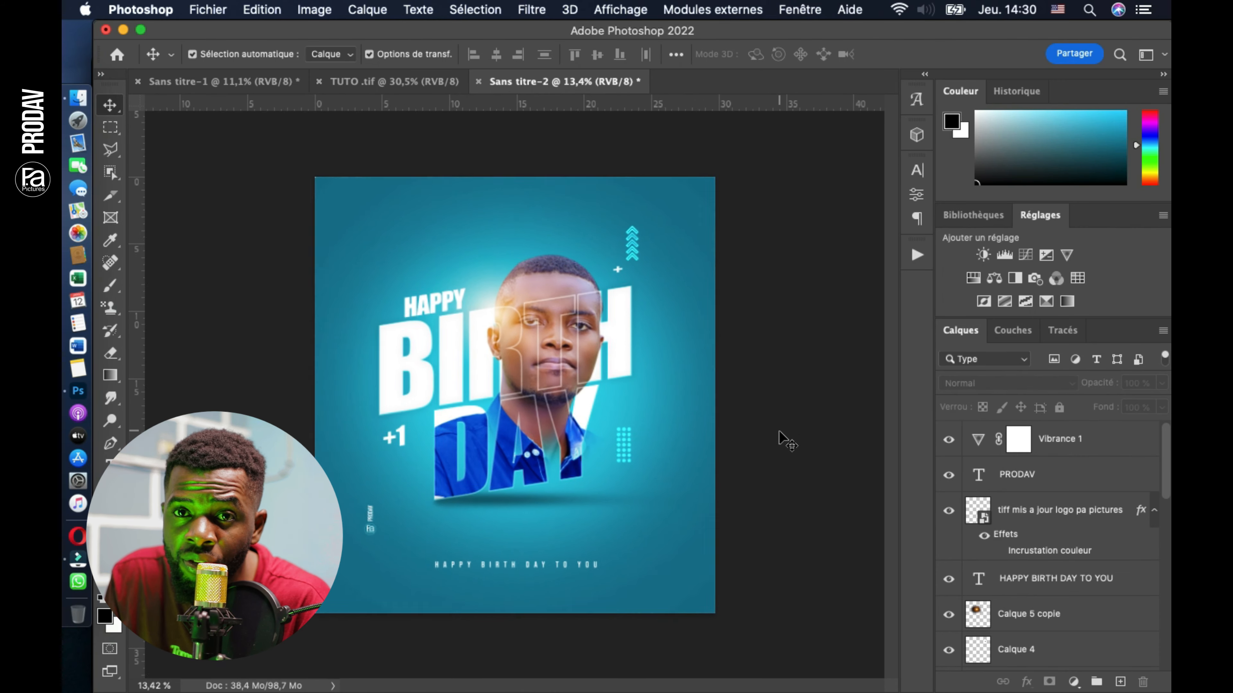
Step: Select the Rectangle 1 background layer
scroll(786, 440, up, 1)
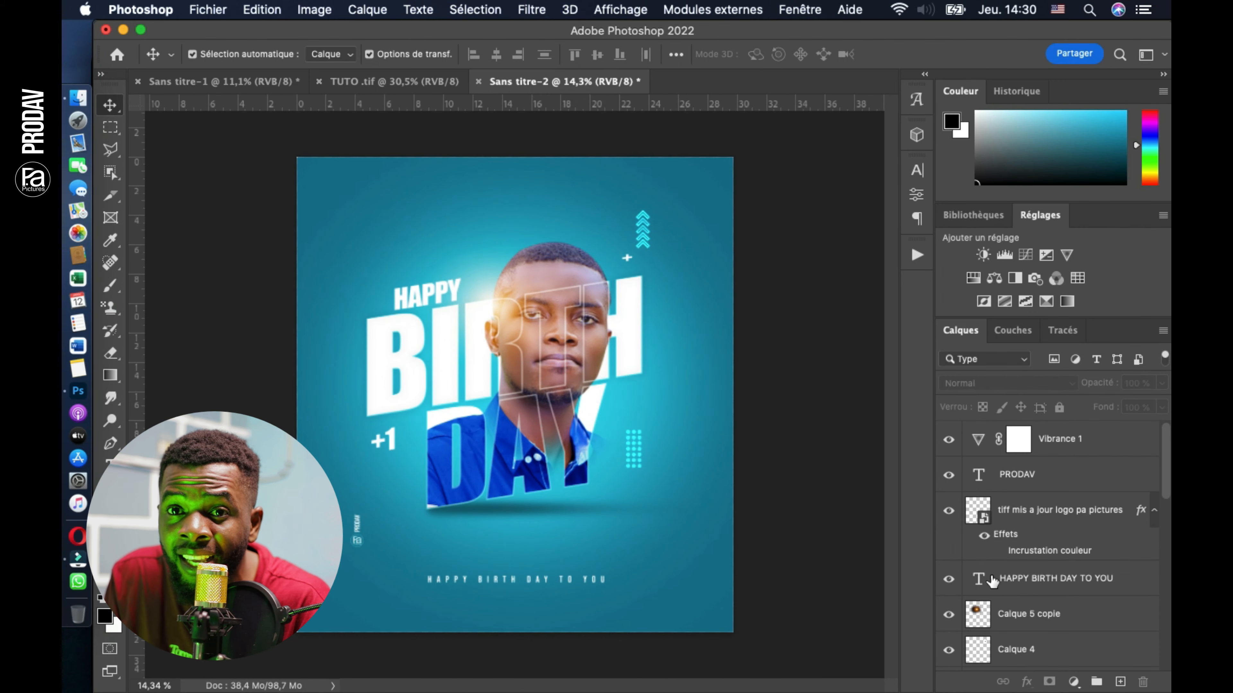
scroll(992, 581, down, 5)
click(1147, 658)
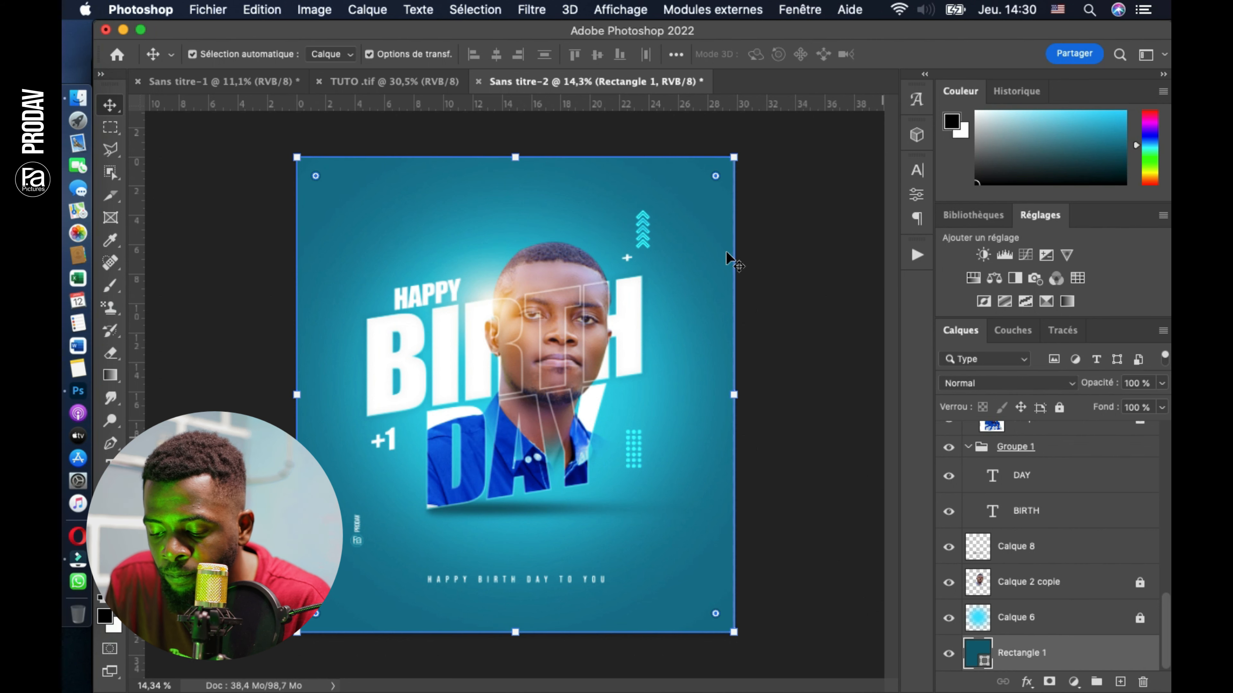